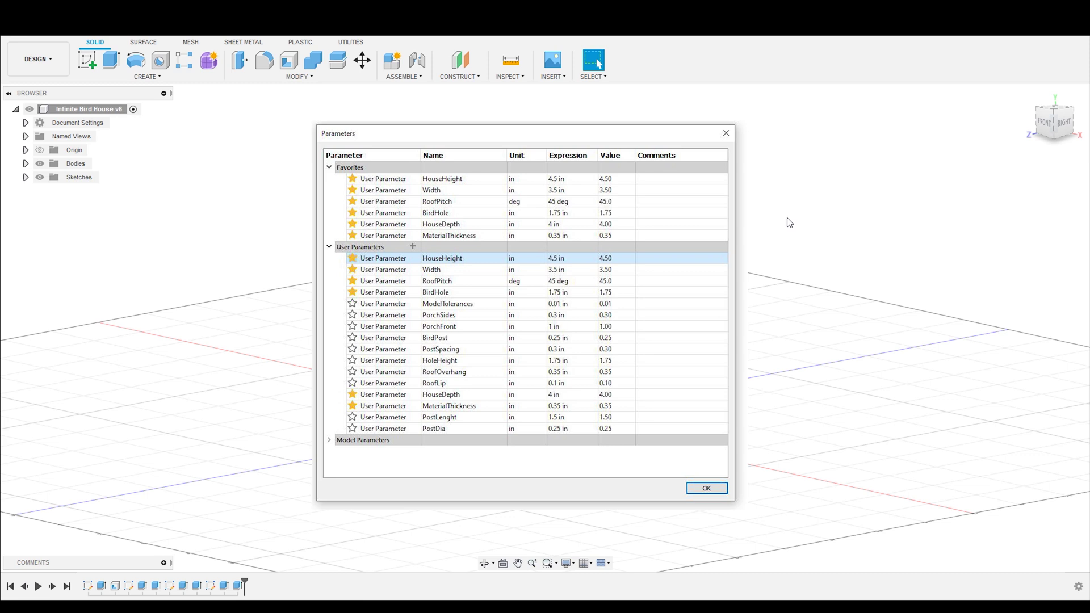
# Close the Parameters list to reveal the finished birdhouse with roof, entry hole, perch and base.
pyautogui.press('Return')
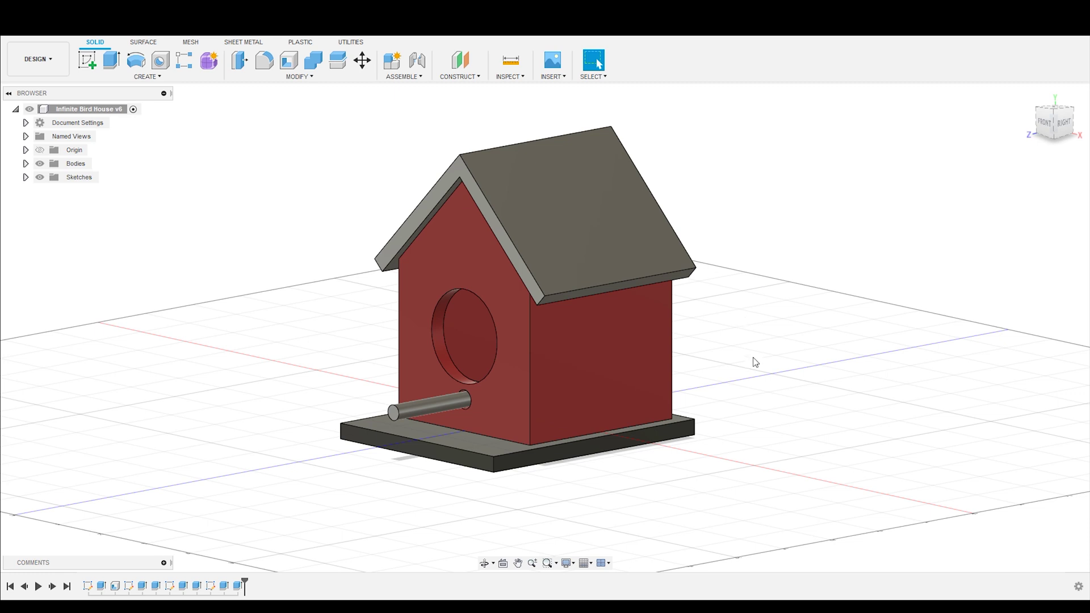
# Orbit the birdhouse and expand Bodies to list Main House, Landing Pad, Base Plate and Roof.
pyautogui.press('F4')
pyautogui.moveTo(727, 360)
pyautogui.mouseDown()
pyautogui.moveTo(755, 360)
pyautogui.moveTo(727, 357)
pyautogui.moveTo(740, 367)
pyautogui.mouseUp()
pyautogui.press('Escape')
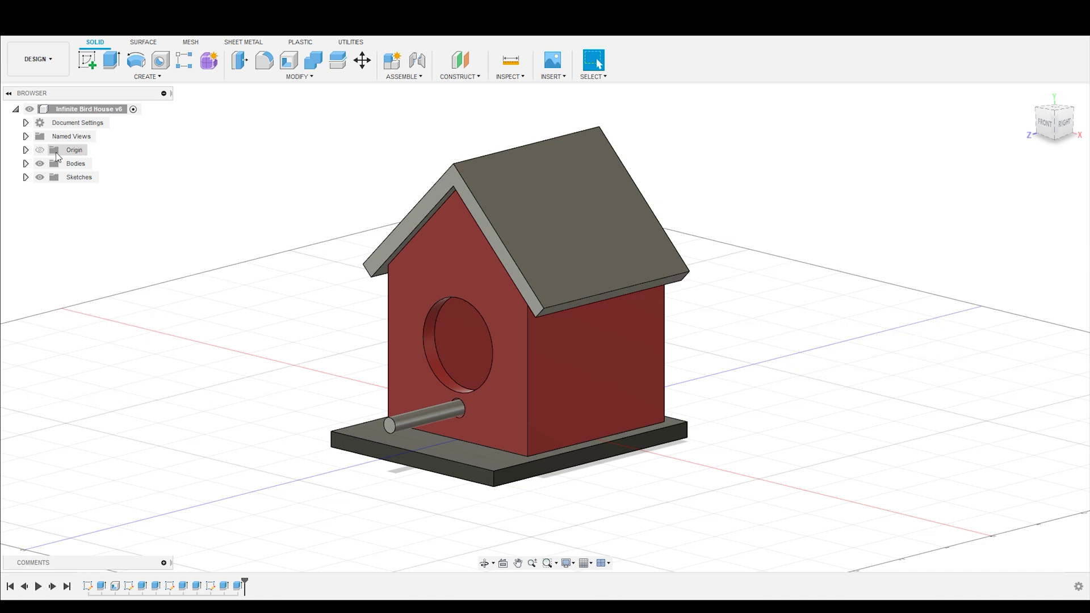
pyautogui.click(27, 168)
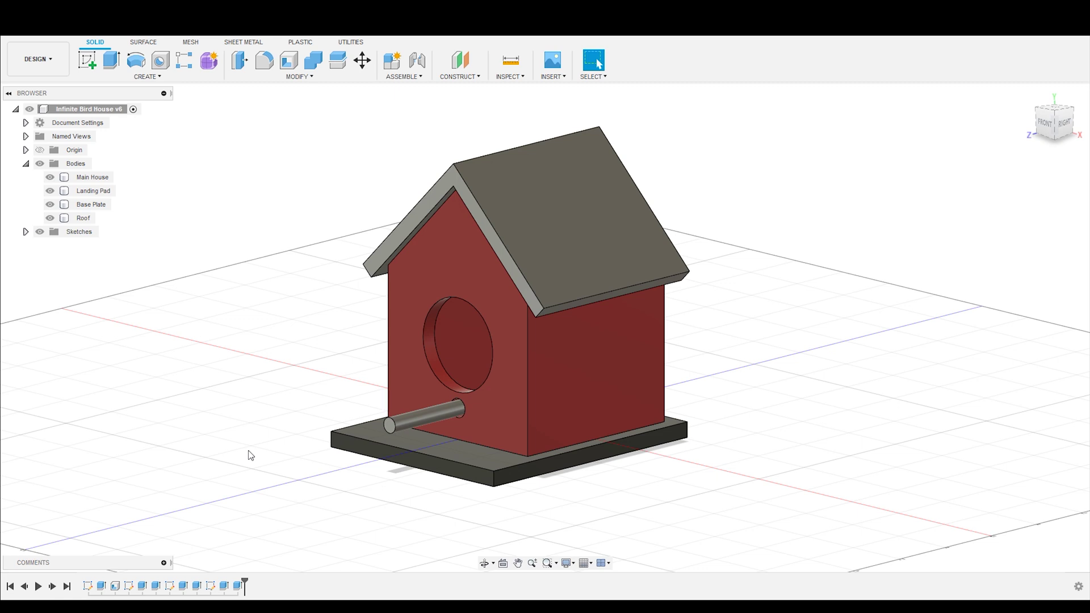
pyautogui.click(85, 586)
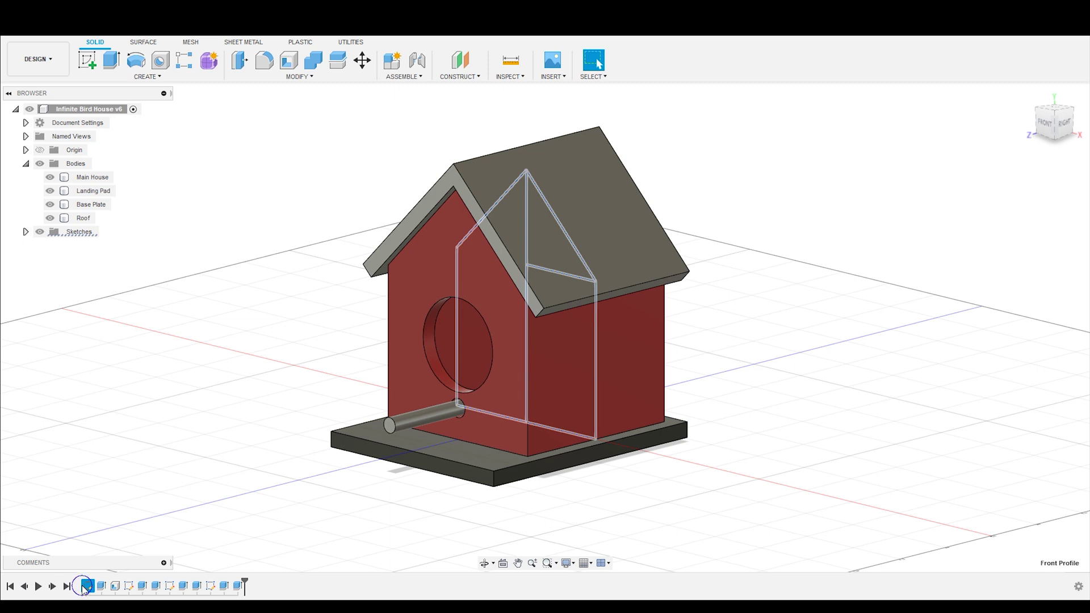
# Roll the timeline marker back to the very start of the design history.
pyautogui.rightClick(85, 586)
pyautogui.click(239, 585)
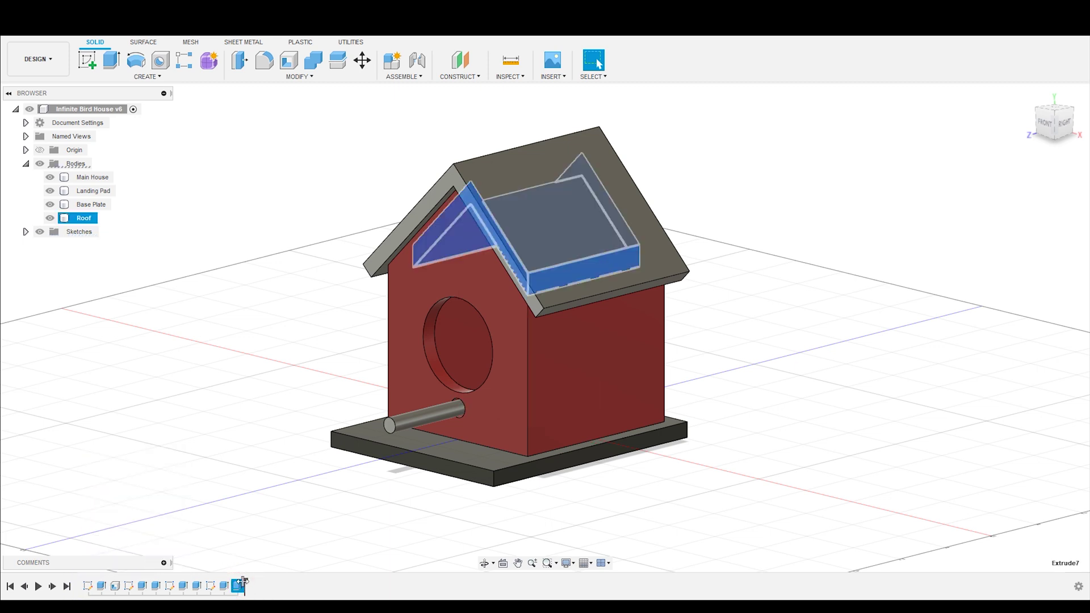
pyautogui.moveTo(244, 580); pyautogui.dragTo(91, 587)
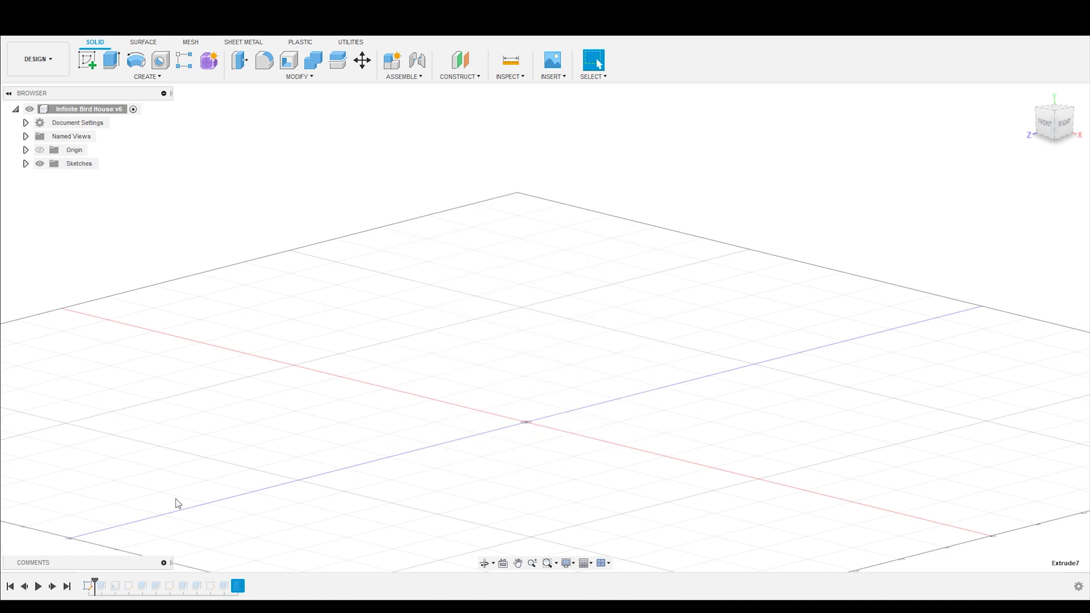
# Open and finish the Front Profile sketch, then replay history through the Main House extrude.
pyautogui.rightClick(88, 588)
pyautogui.click(128, 475)
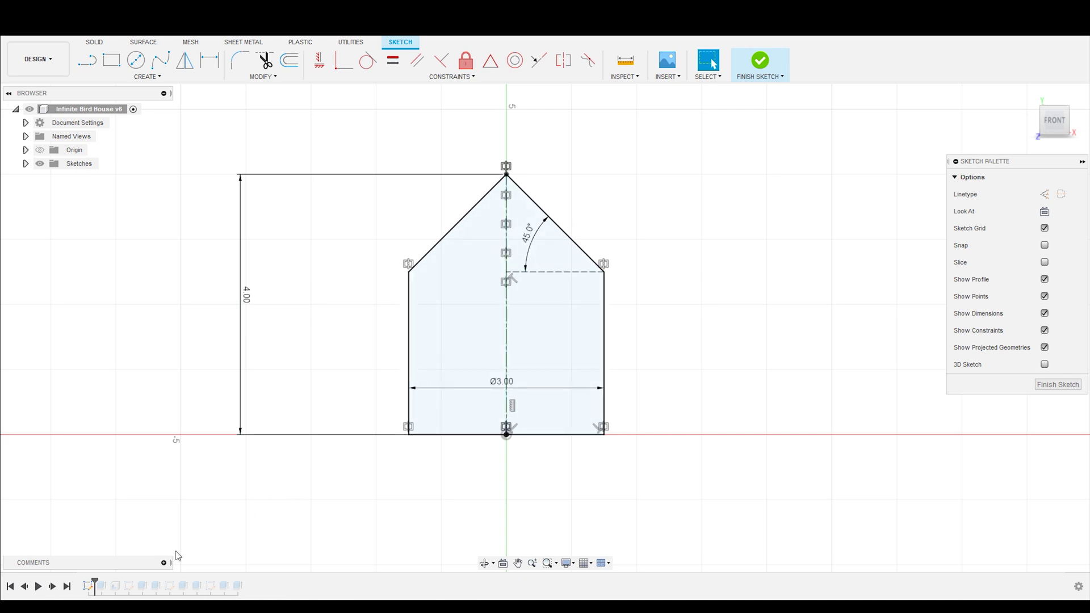
pyautogui.click(761, 60)
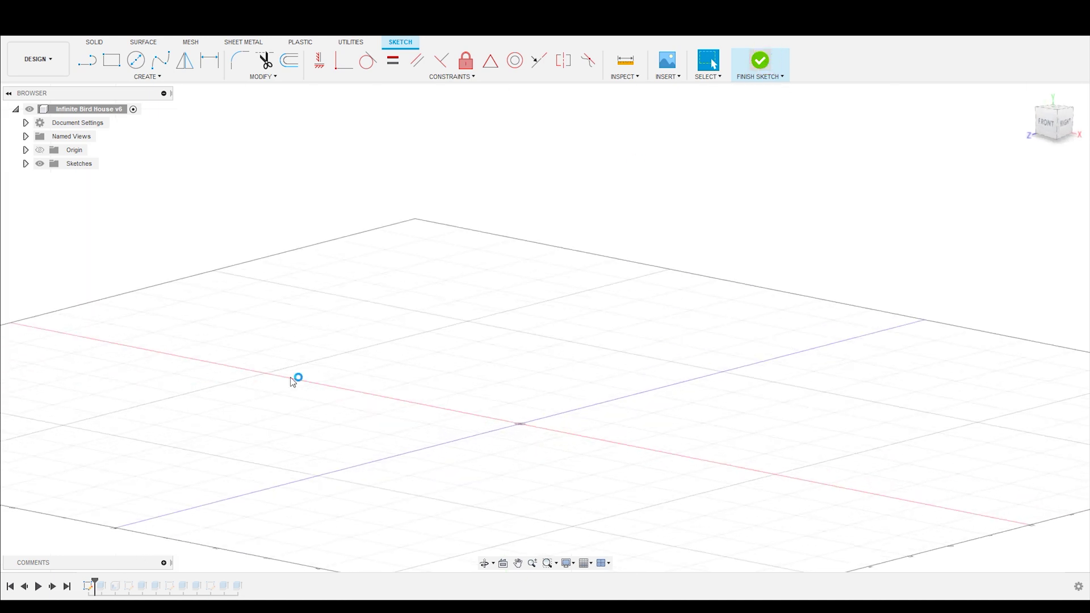
pyautogui.moveTo(95, 583); pyautogui.dragTo(122, 582)
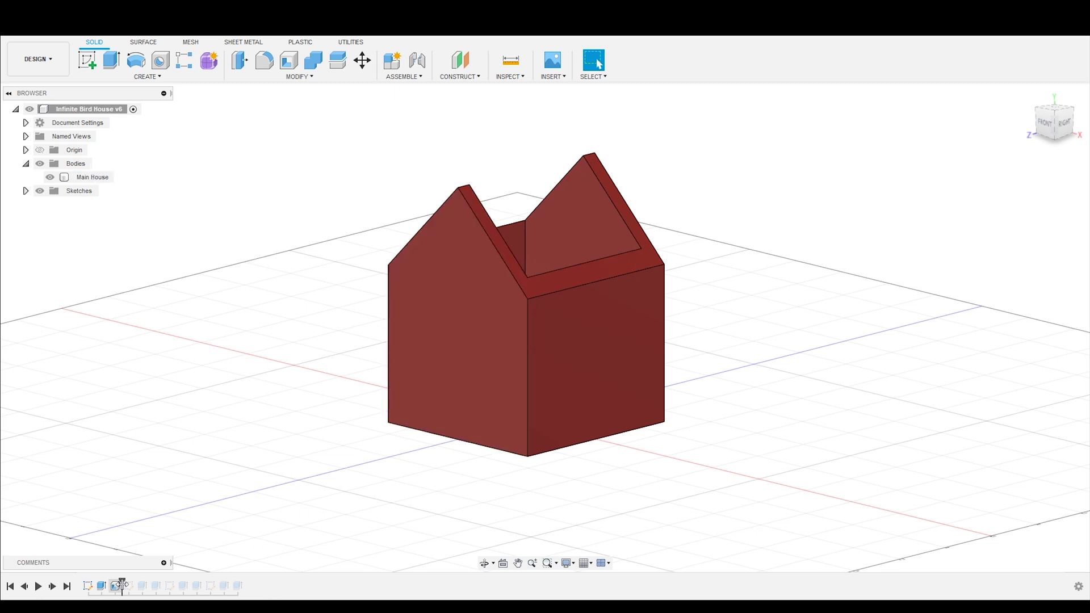
pyautogui.moveTo(123, 584); pyautogui.dragTo(136, 585)
pyautogui.rightClick(131, 587)
pyautogui.click(161, 481)
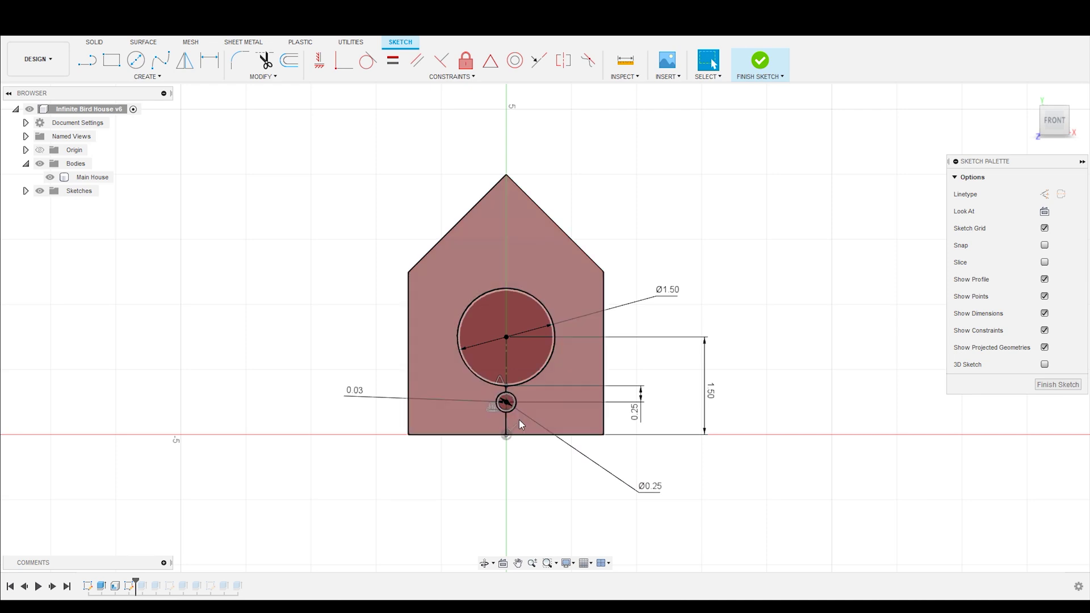
pyautogui.scroll(-1, 508, 413)
pyautogui.scroll(5, 514, 404)
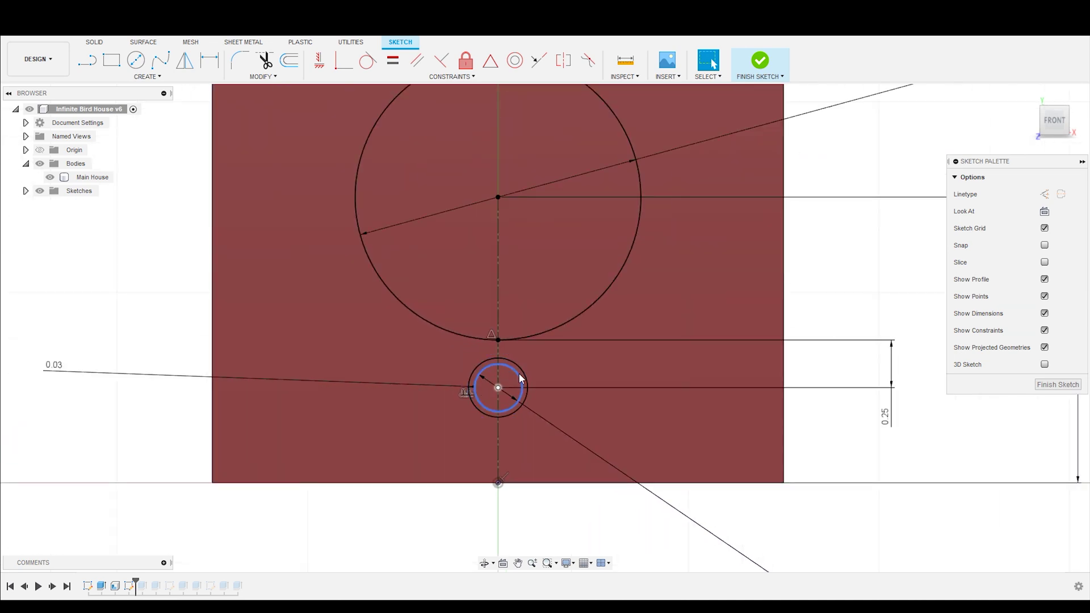
pyautogui.scroll(-2, 521, 382)
pyautogui.scroll(-1, 521, 383)
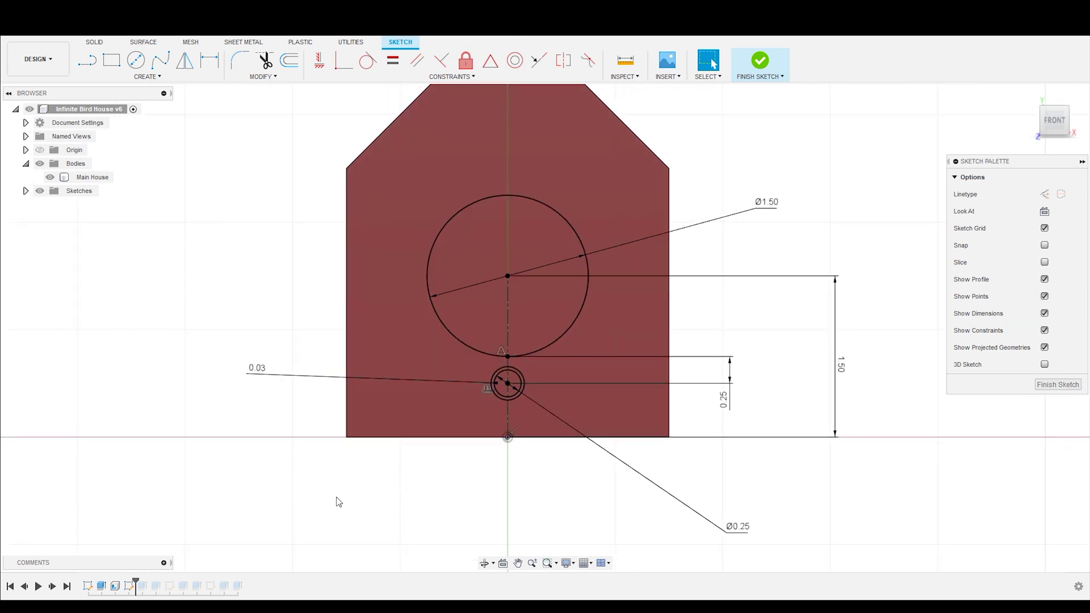
pyautogui.scroll(-2, 332, 490)
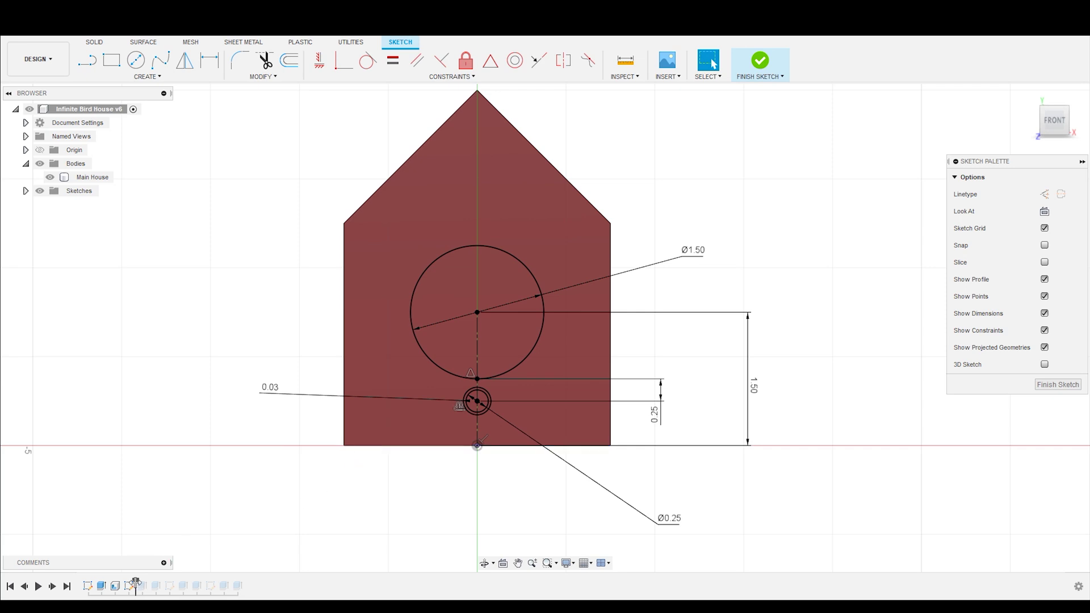
pyautogui.click(759, 62)
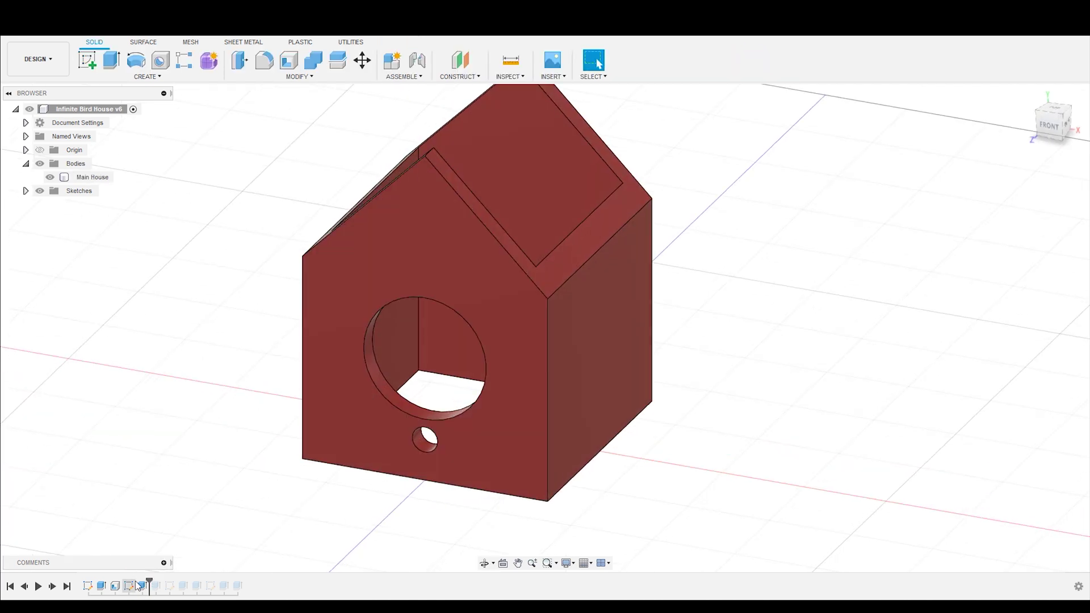
# Replay the front-hole cut, then open the Base sketch, pick its outer band profile and finish it.
pyautogui.moveTo(150, 583); pyautogui.dragTo(177, 581)
pyautogui.rightClick(170, 586)
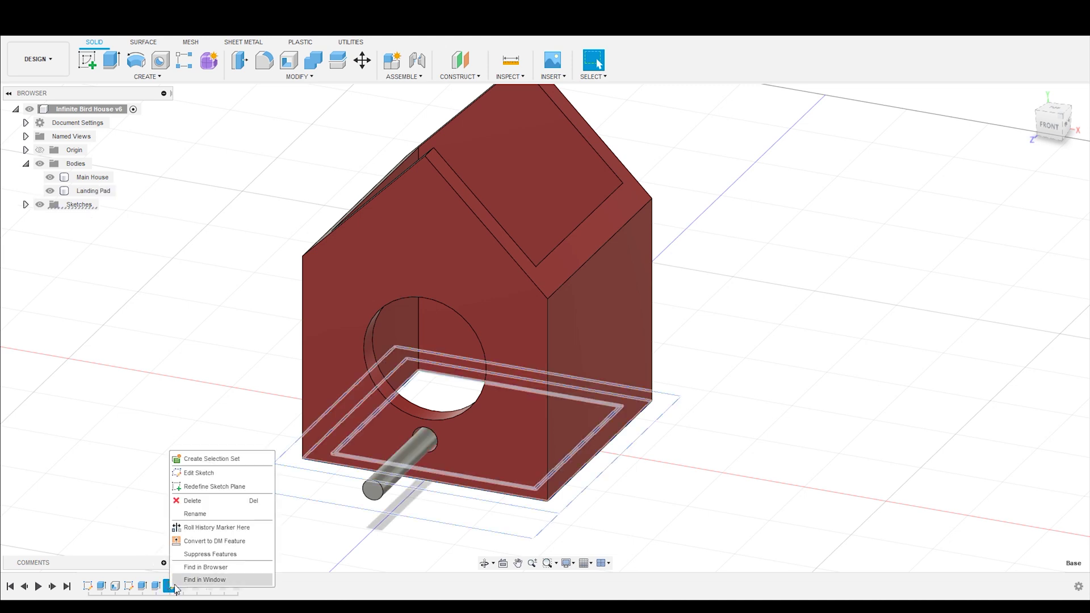
pyautogui.click(204, 480)
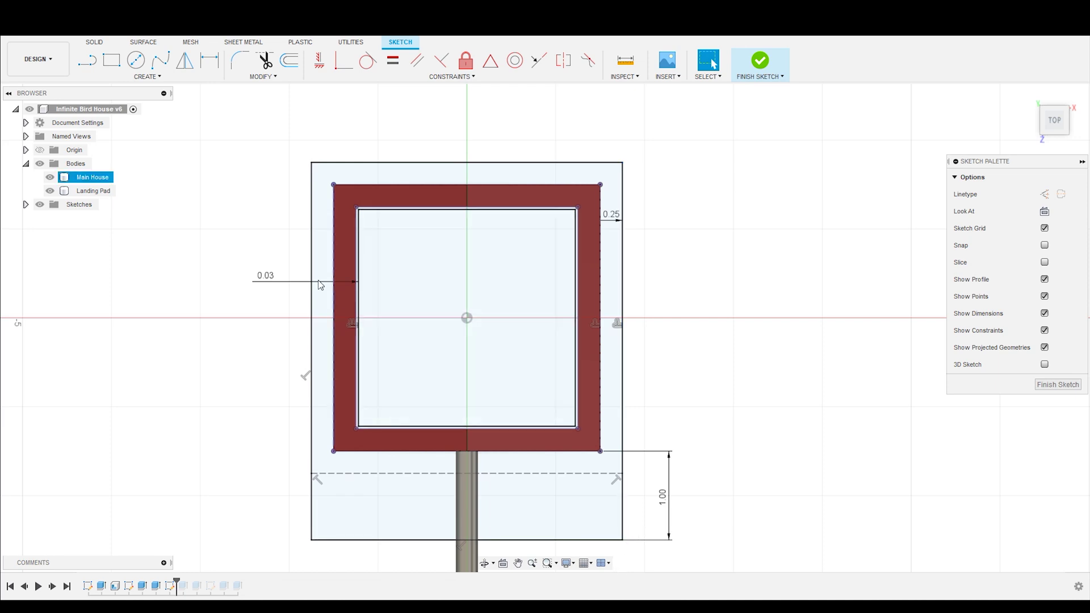
pyautogui.click(341, 272)
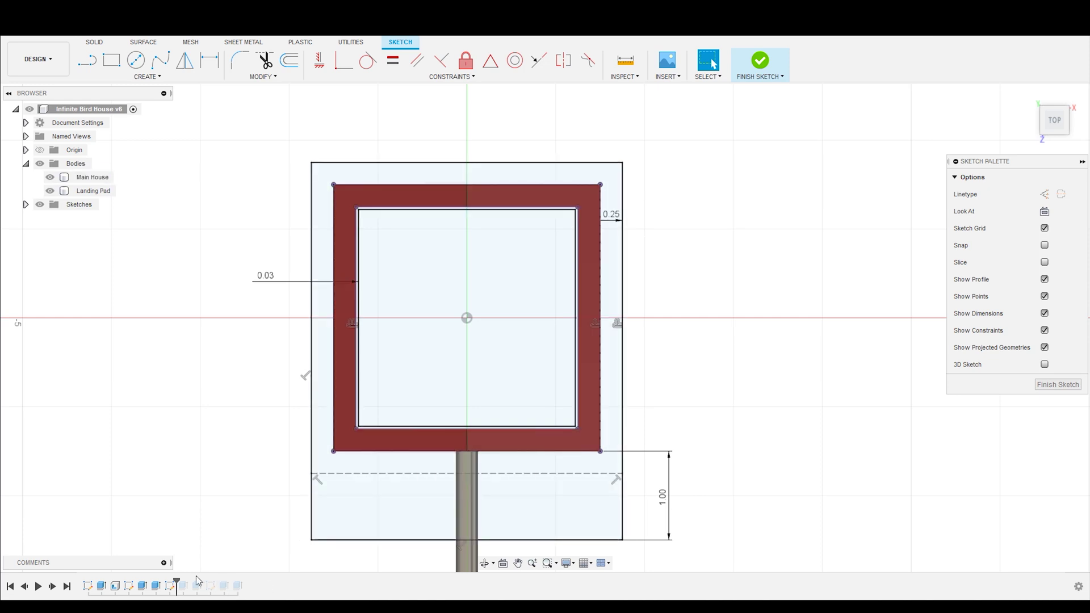
pyautogui.click(758, 63)
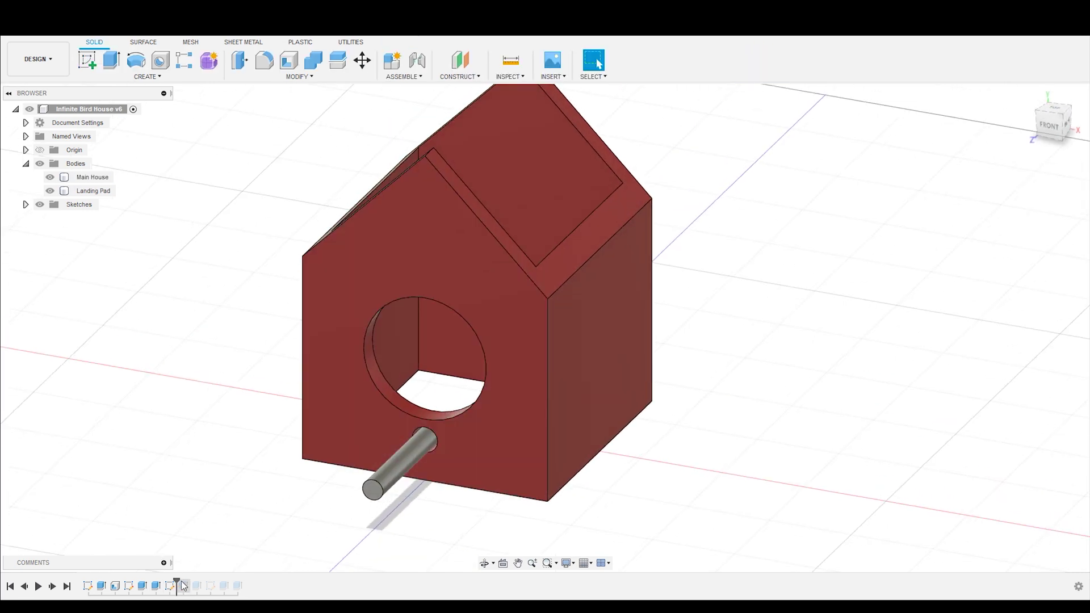
# Replay history to add the Base Plate and floor, toggling Main House visibility to check it.
pyautogui.moveTo(176, 586); pyautogui.dragTo(193, 588)
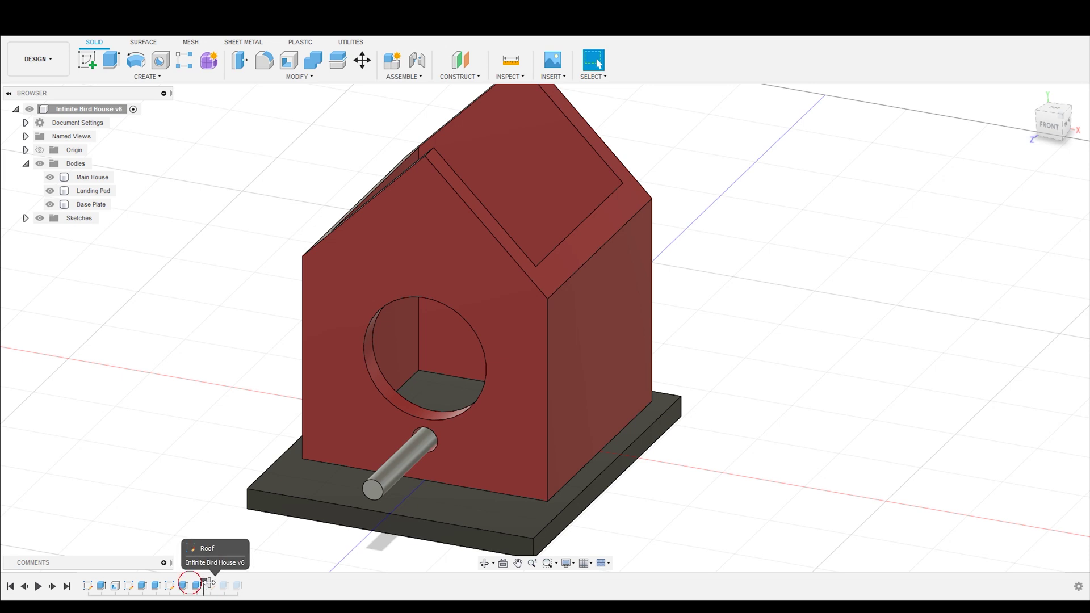
pyautogui.moveTo(191, 584); pyautogui.dragTo(214, 587)
pyautogui.click(430, 383)
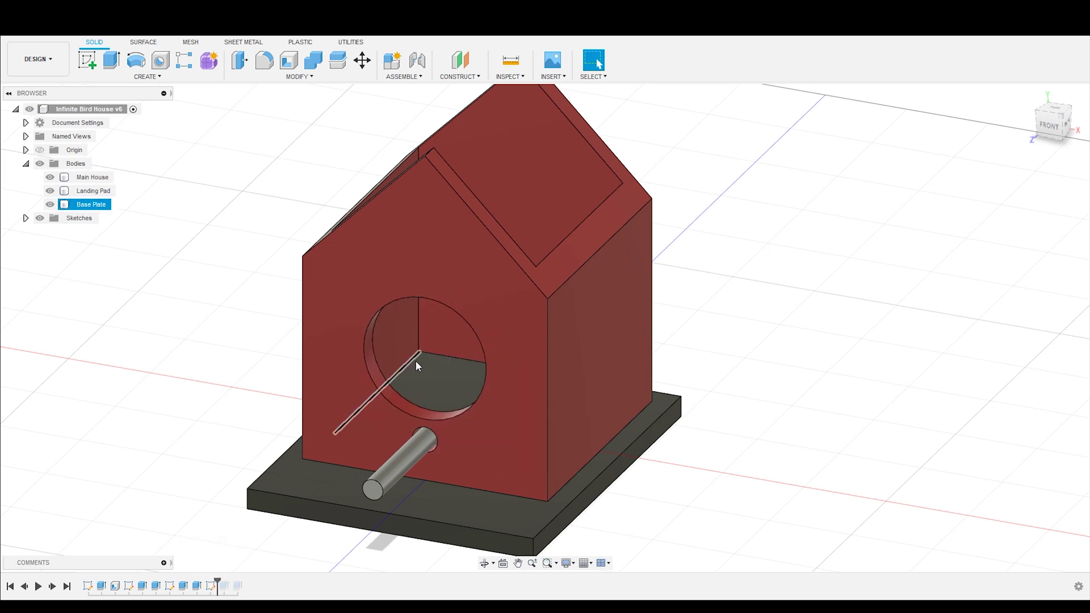
pyautogui.press('Escape')
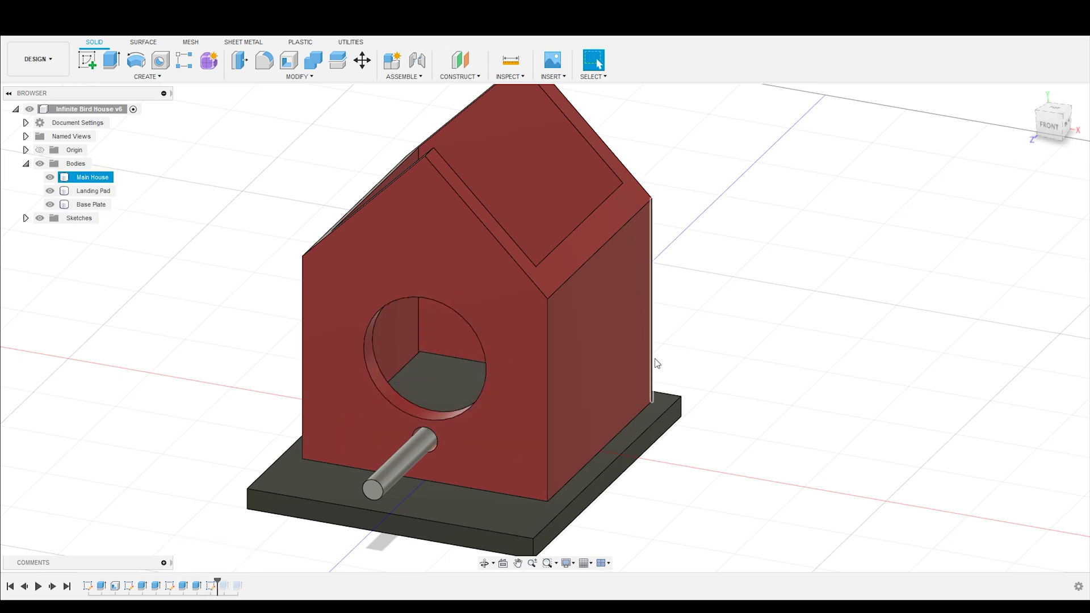
pyautogui.click(51, 177)
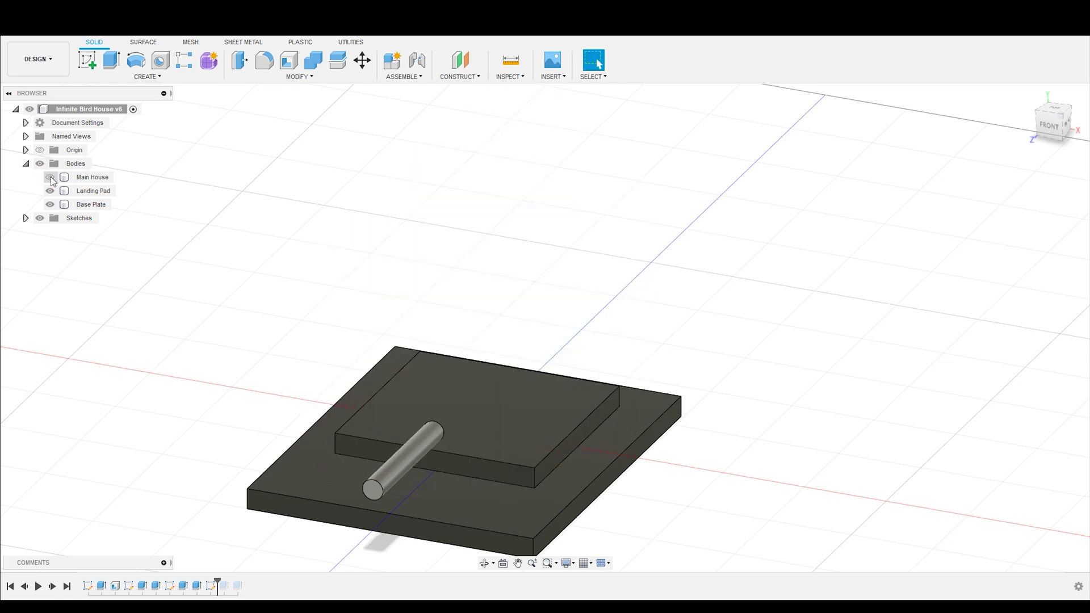
pyautogui.click(50, 177)
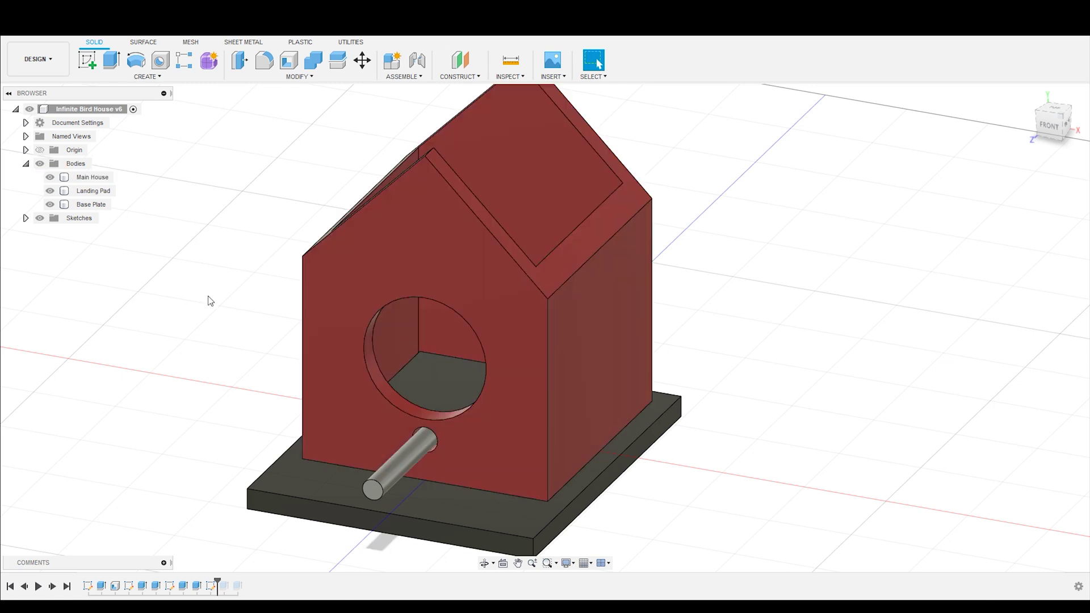
# Open and finish the Roof sketch, then replay history to the end to restore the Roof.
pyautogui.moveTo(218, 582); pyautogui.dragTo(230, 583)
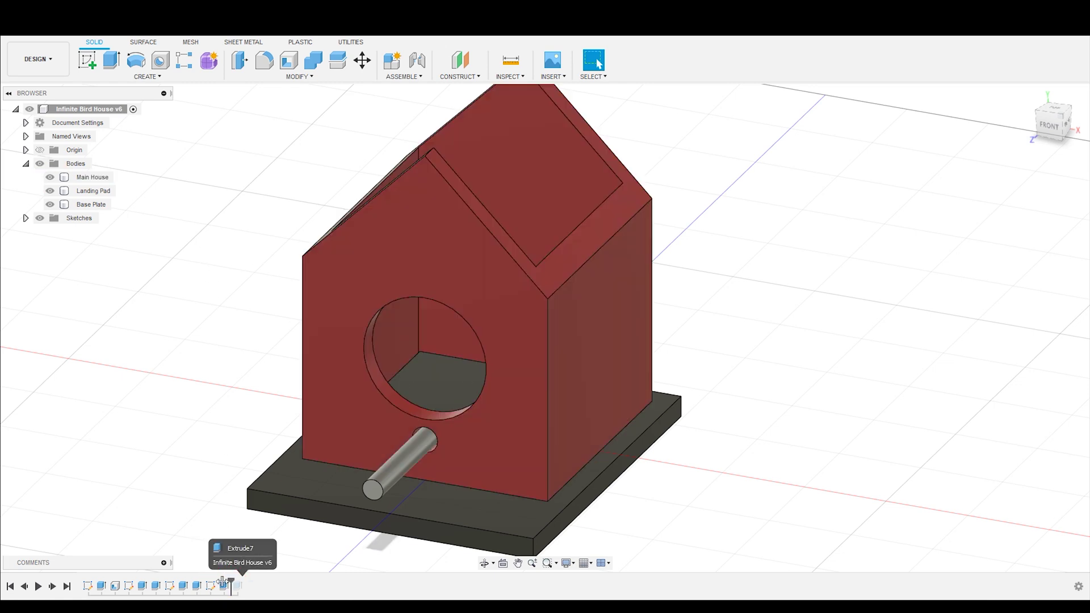
pyautogui.rightClick(211, 586)
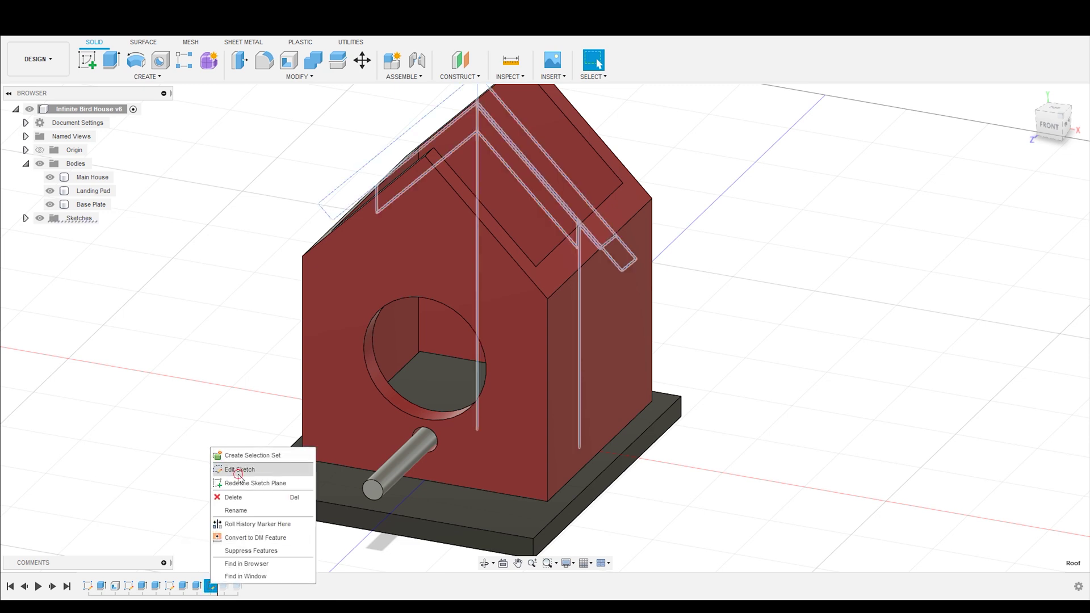
pyautogui.click(240, 470)
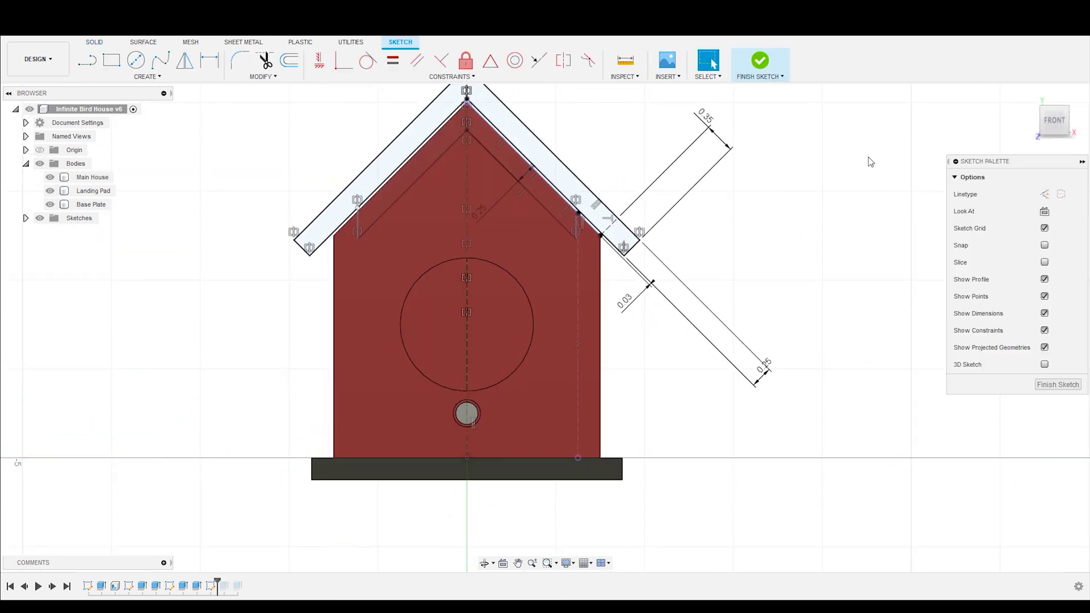
pyautogui.click(761, 74)
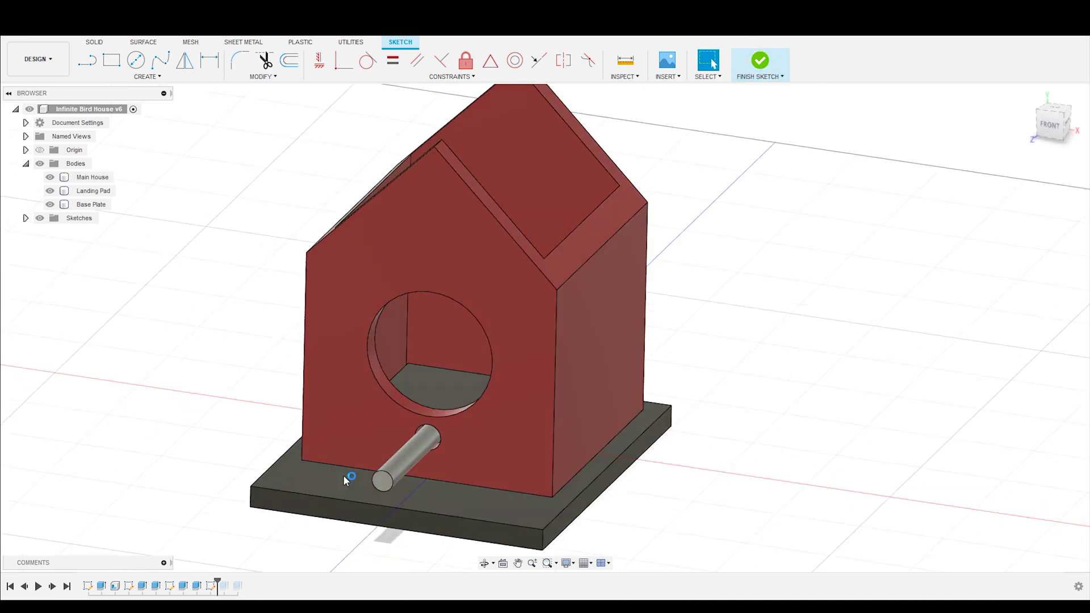
pyautogui.moveTo(218, 581); pyautogui.dragTo(243, 580)
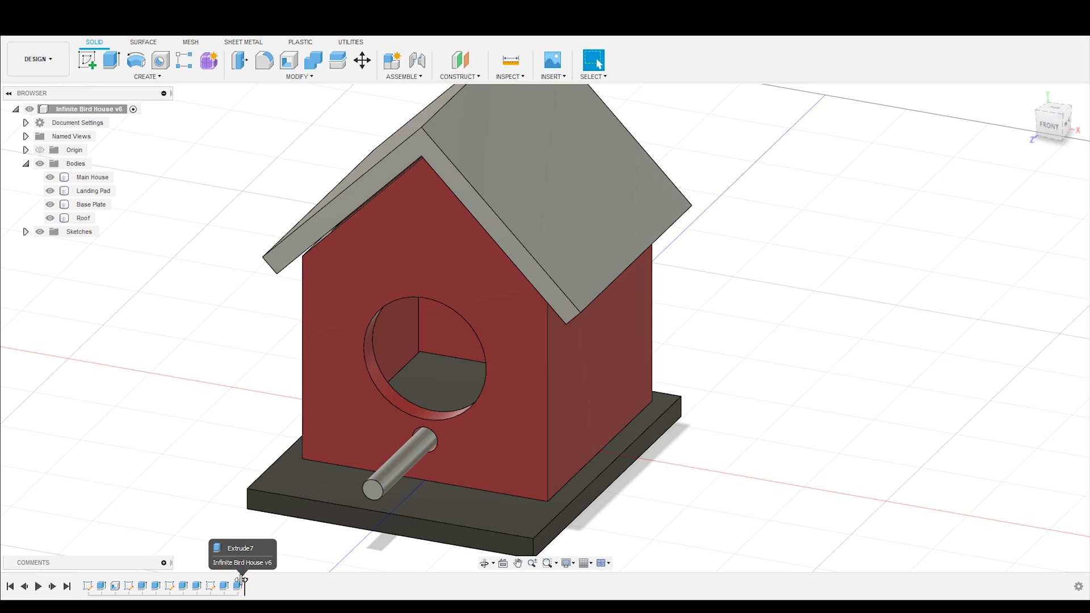
pyautogui.click(92, 177)
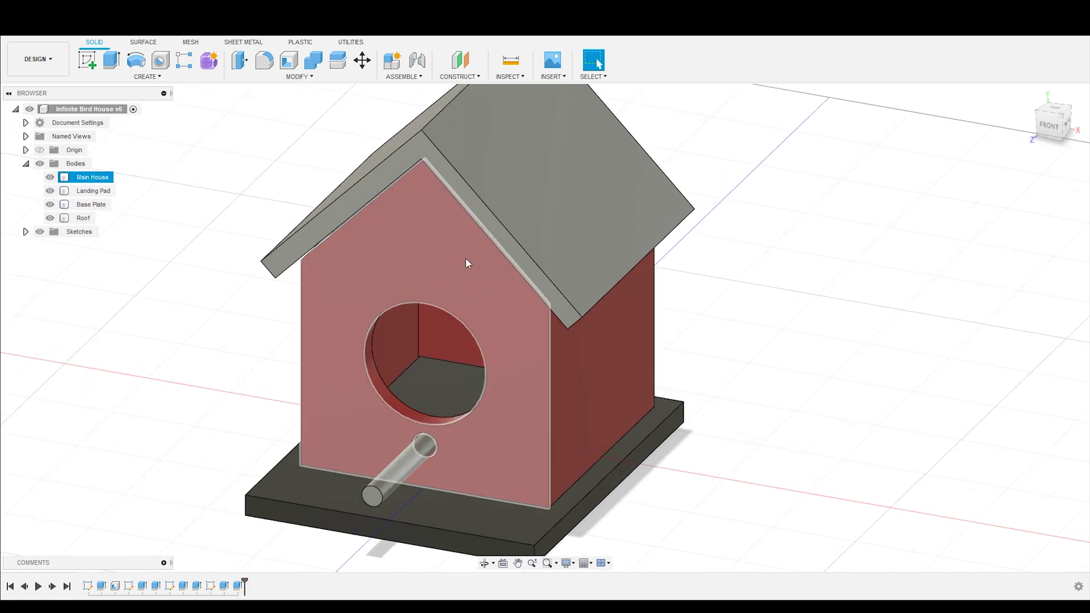
# Expand Sketches to show Front Profile, Front Holes, Base and Roof, viewing the birdhouse from three-quarters.
pyautogui.press('Escape')
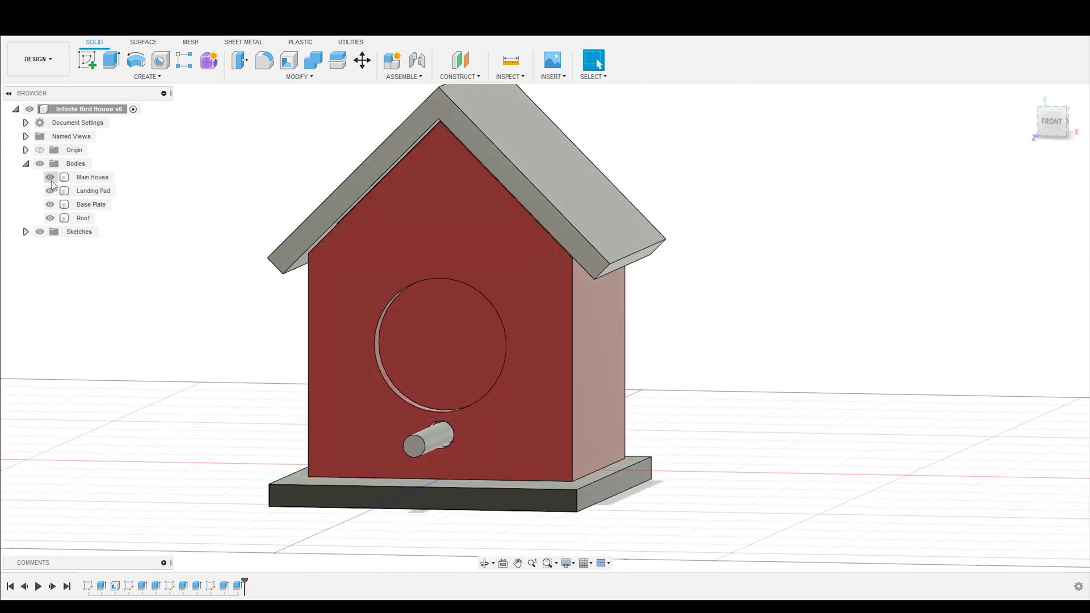
pyautogui.click(50, 177)
pyautogui.click(49, 177)
pyautogui.click(92, 177)
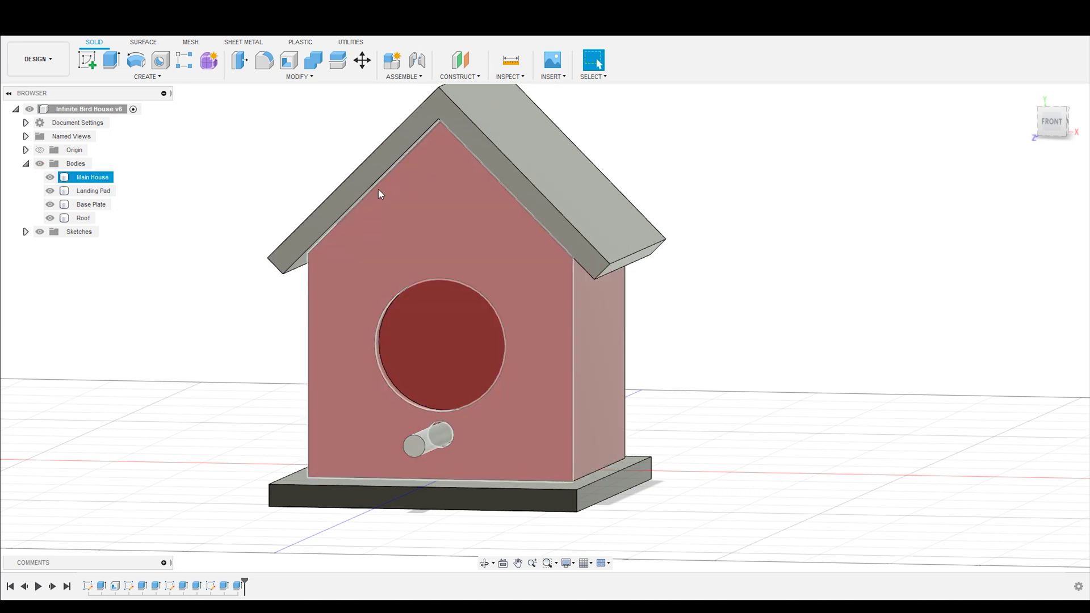
pyautogui.click(295, 191)
pyautogui.click(83, 218)
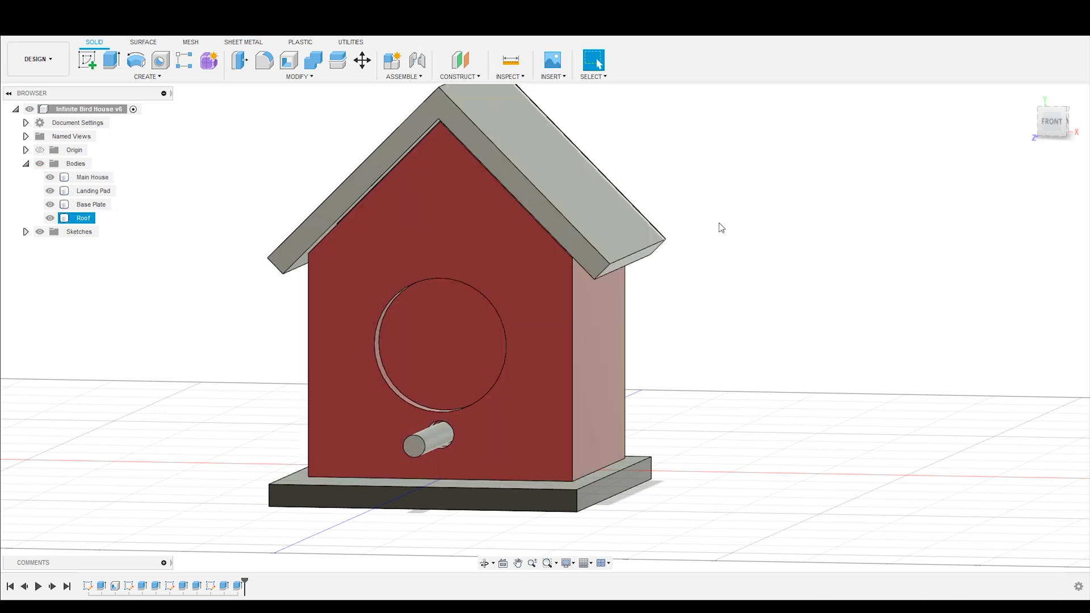
pyautogui.click(721, 227)
pyautogui.moveTo(779, 219)
pyautogui.keyDown('shift'); pyautogui.mouseDown(button='middle')
pyautogui.moveTo(762, 272)
pyautogui.moveTo(744, 242)
pyautogui.mouseUp(button='middle'); pyautogui.keyUp('shift')
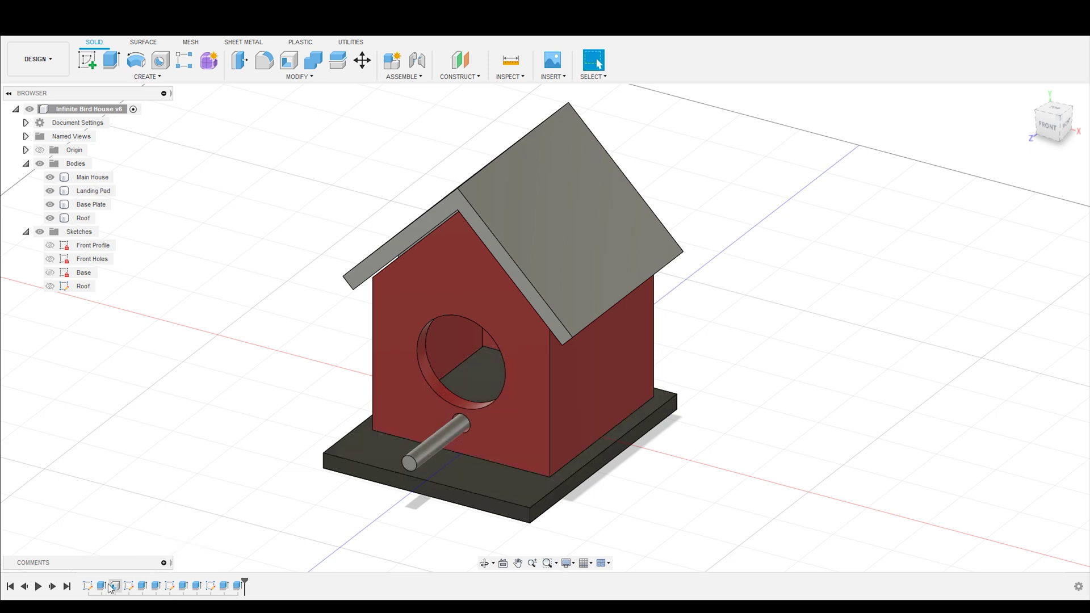
# Change the Front Profile width dimension from 3.00 to 3.5, then reopen and close the sketch.
pyautogui.rightClick(89, 592)
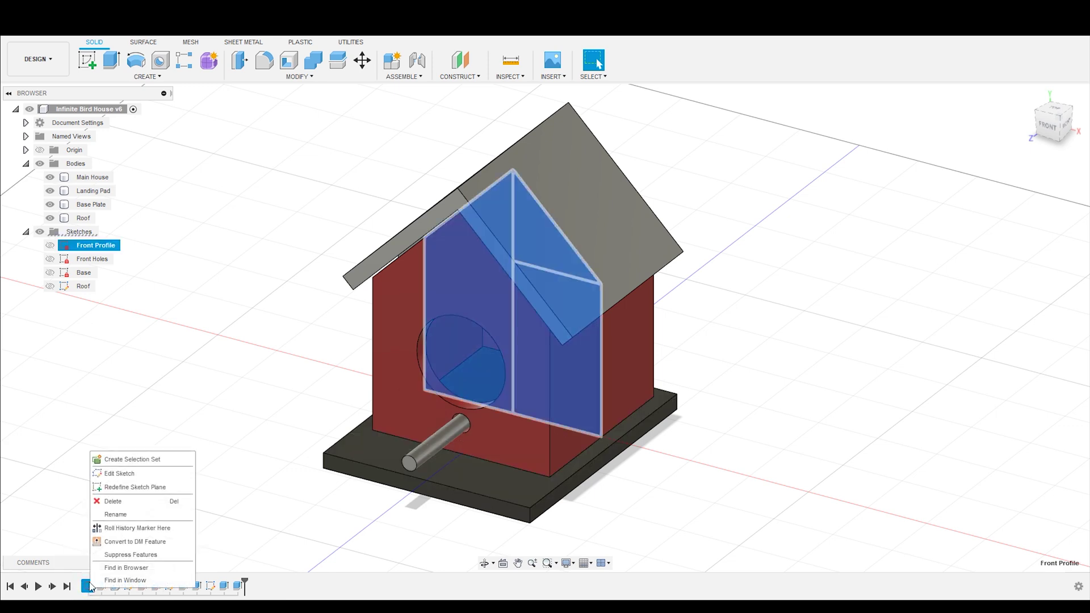
pyautogui.click(129, 474)
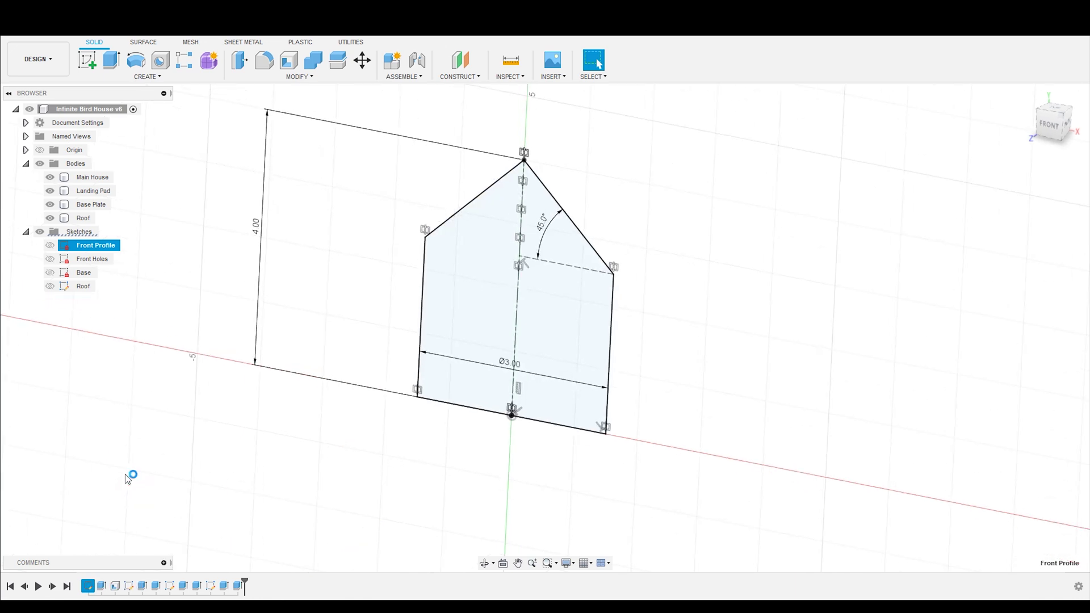
pyautogui.doubleClick(519, 361)
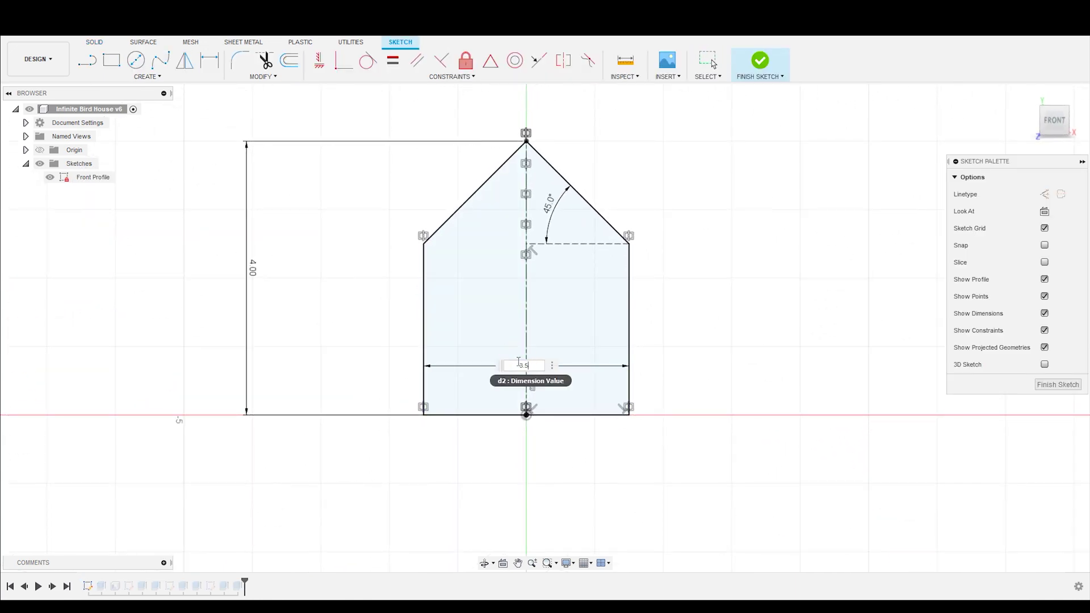
pyautogui.write('3.5')
pyautogui.press('Return')
pyautogui.click(760, 60)
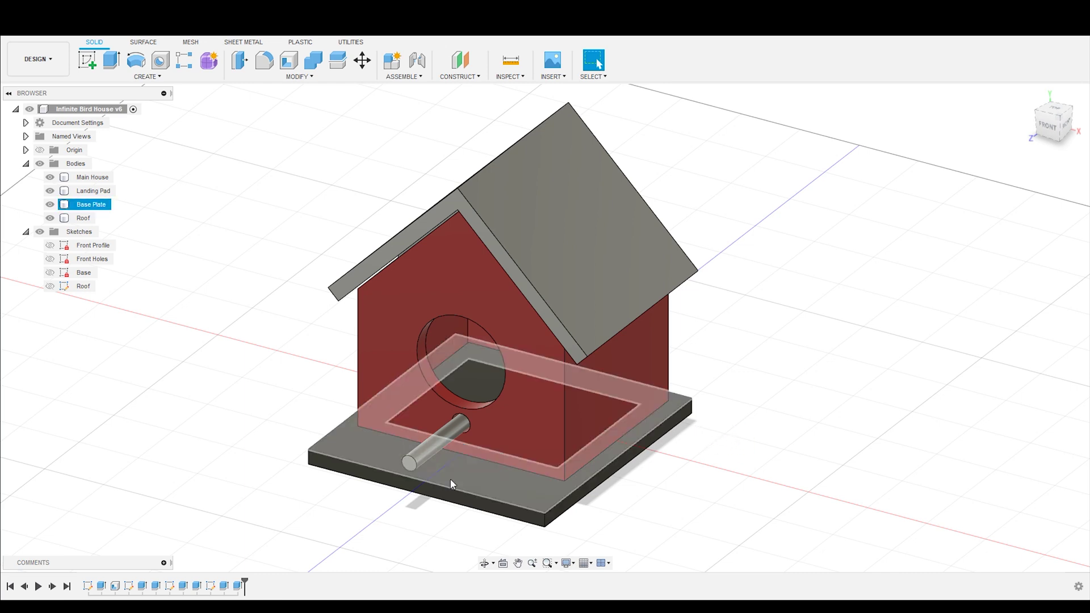
pyautogui.doubleClick(360, 380)
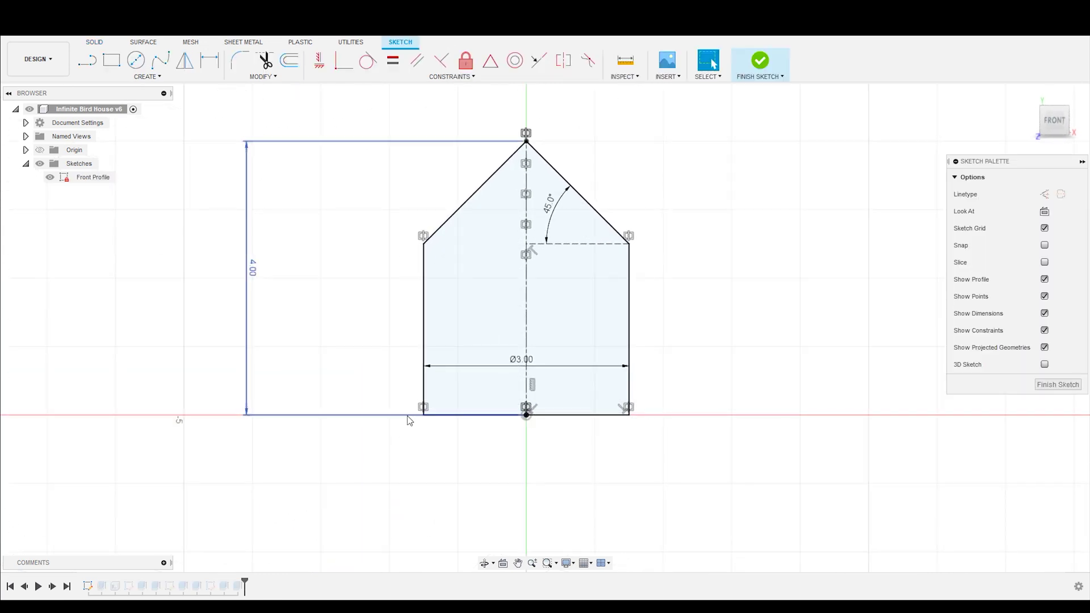
pyautogui.click(766, 72)
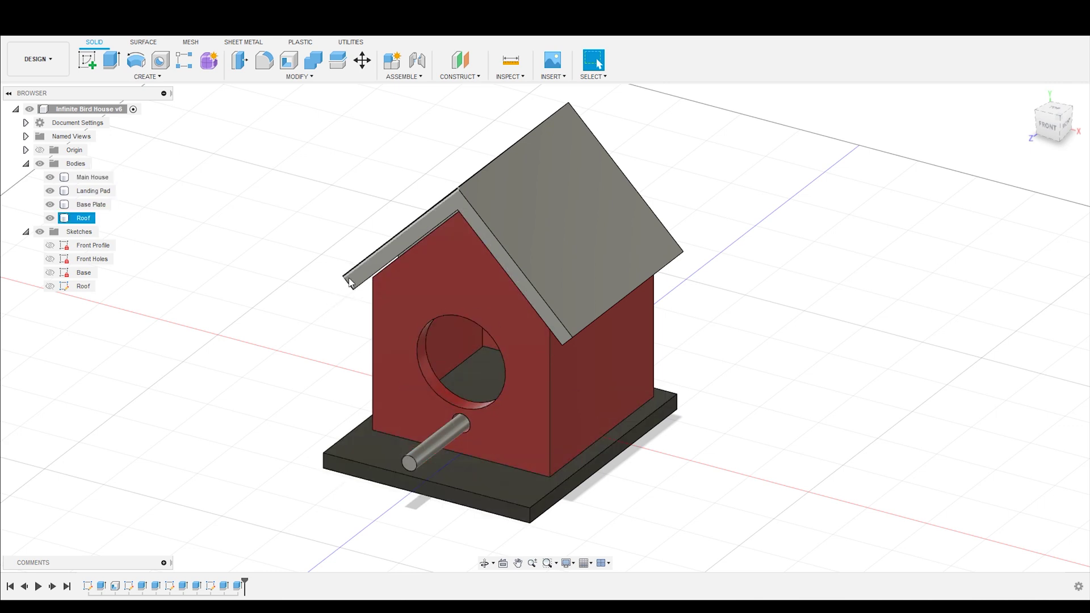
# Inspect the Front Profile sketch and Extrude1 feature, closing both without changes.
pyautogui.click(260, 390)
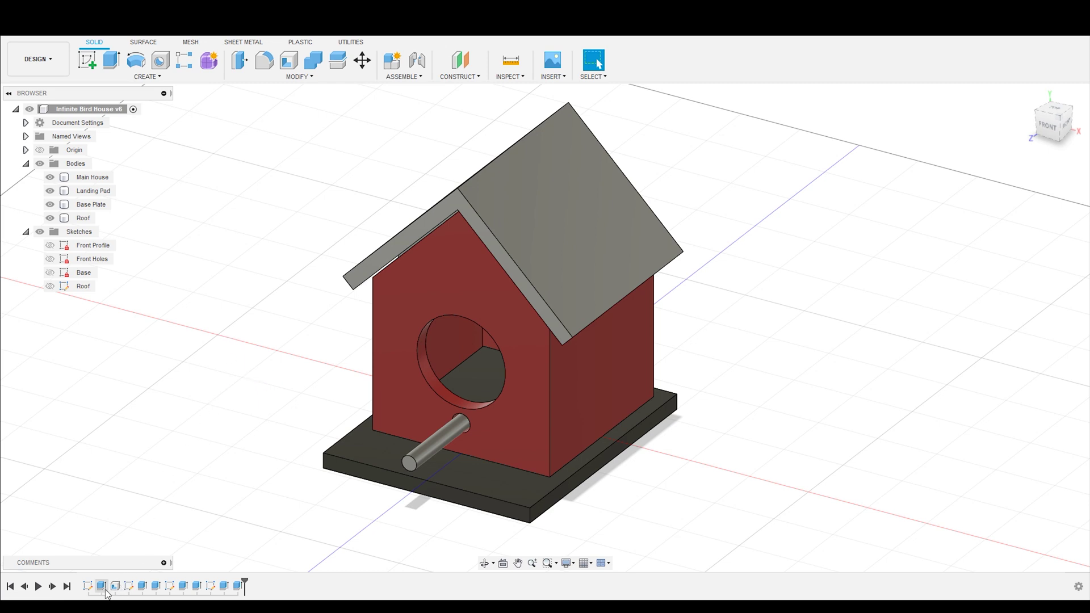
pyautogui.rightClick(86, 587)
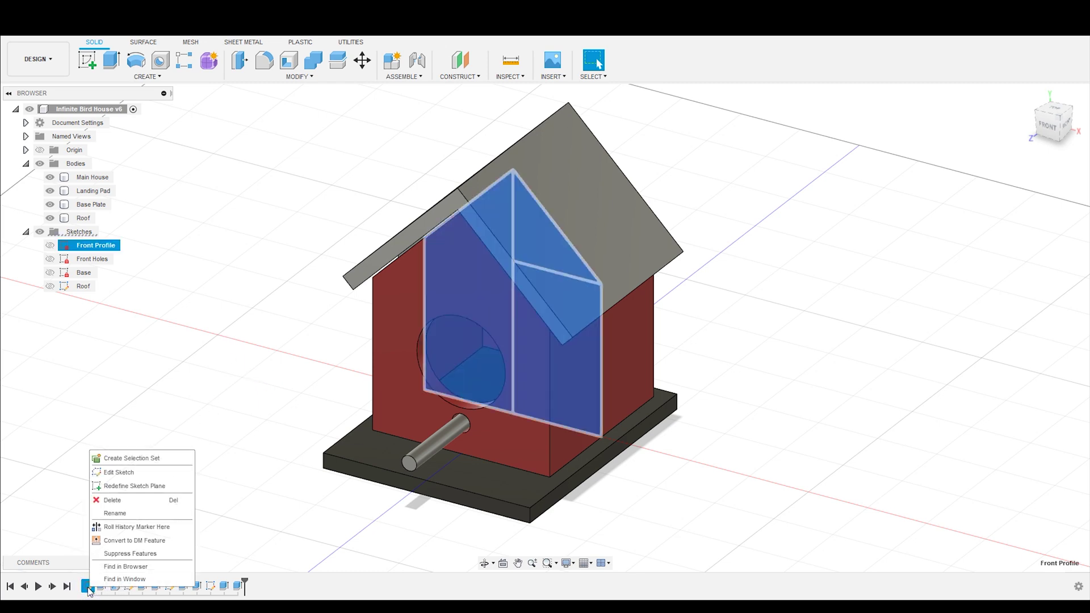
pyautogui.click(124, 473)
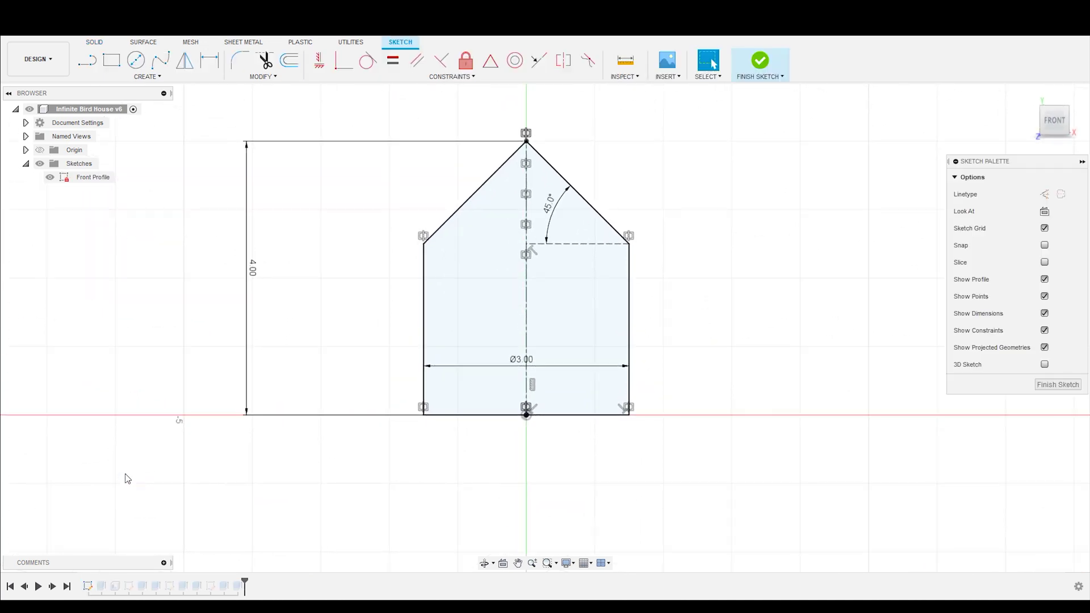
pyautogui.click(760, 60)
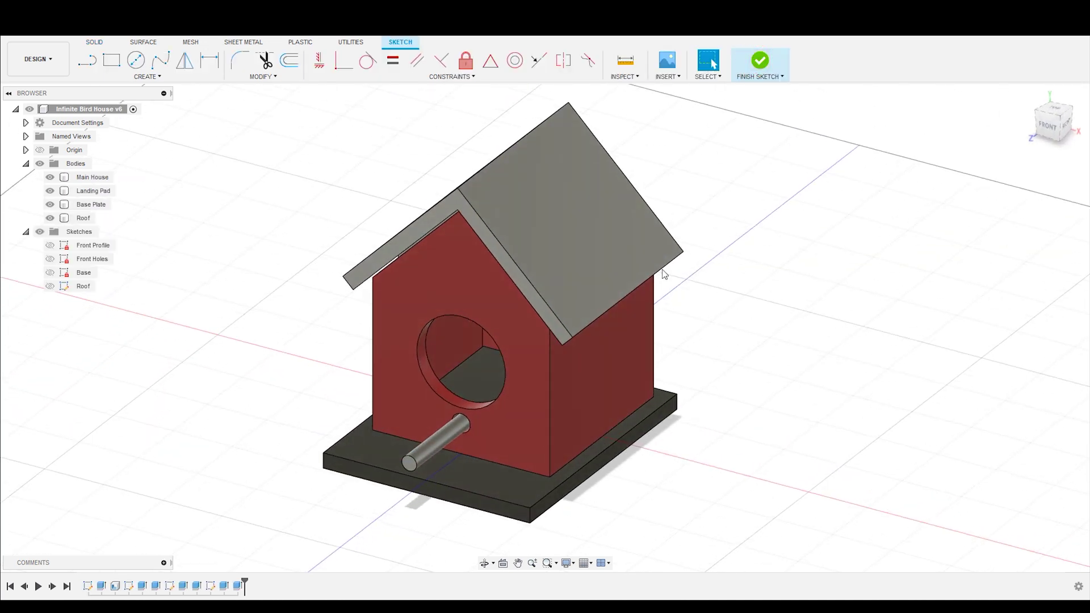
pyautogui.rightClick(103, 586)
pyautogui.click(128, 475)
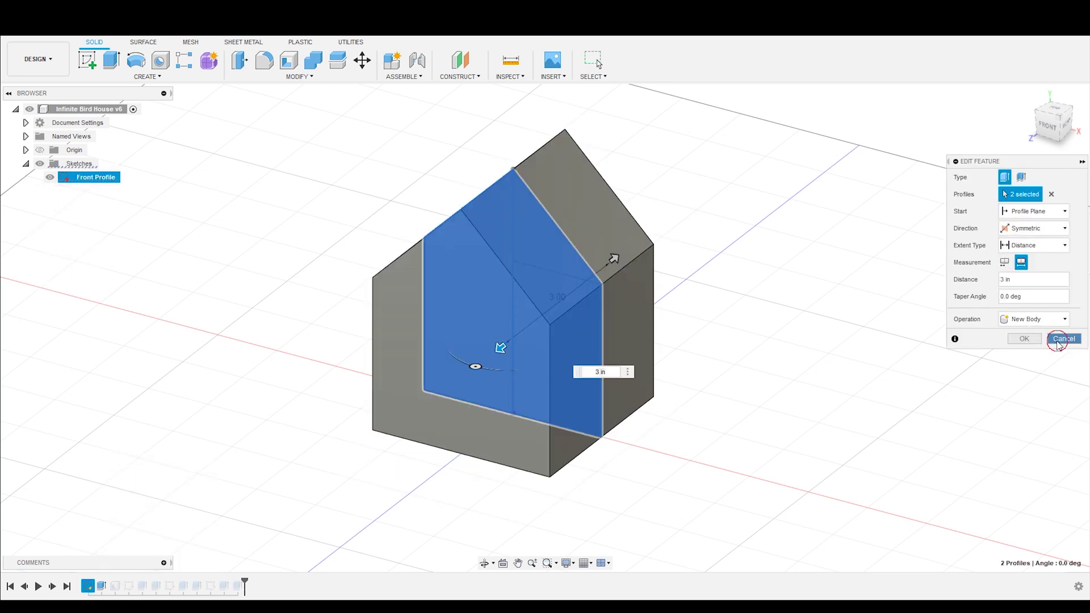
pyautogui.click(1064, 339)
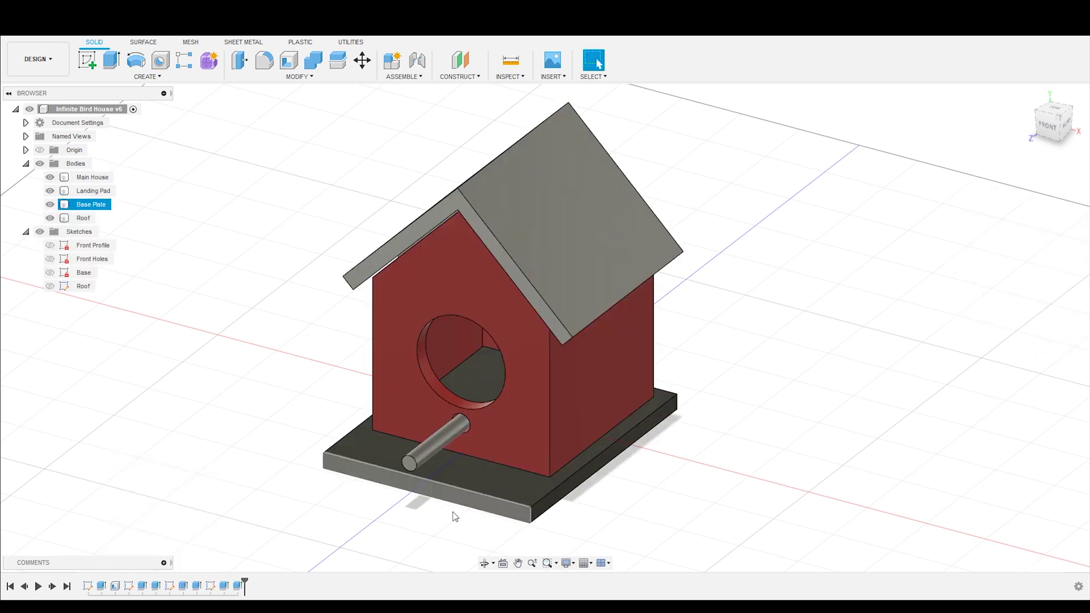
# Set the Shell1 wall thickness to 0.5 in.
pyautogui.rightClick(113, 586)
pyautogui.click(139, 486)
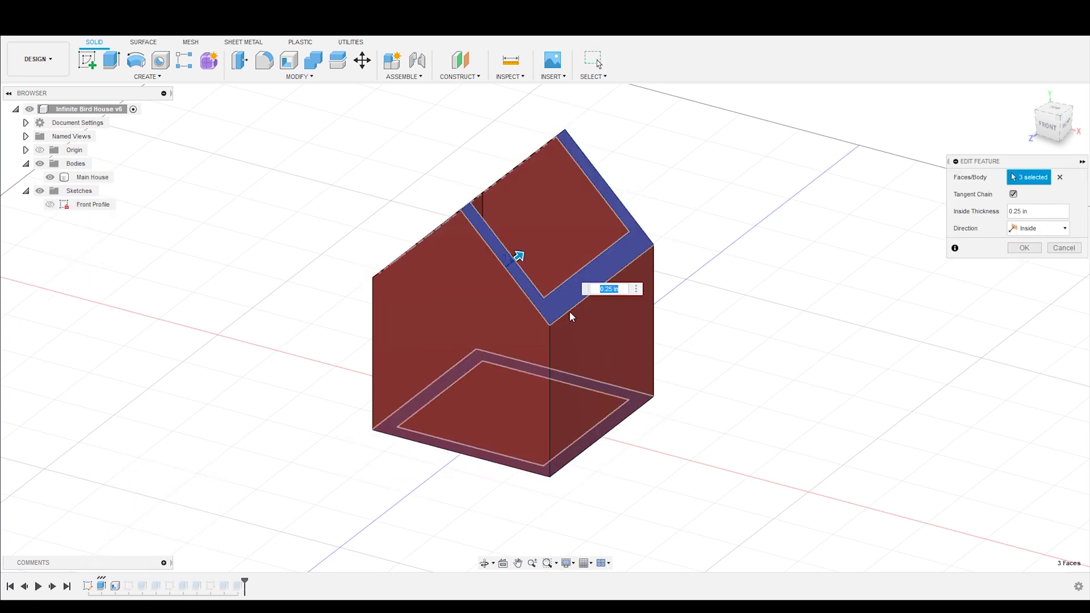
pyautogui.write('.5')
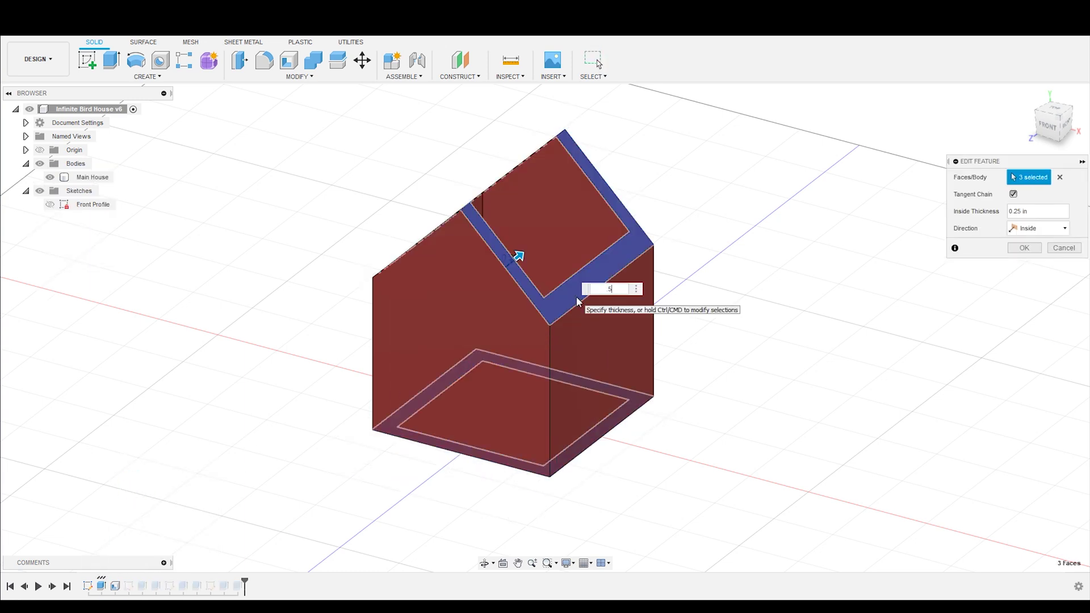
pyautogui.press('Return')
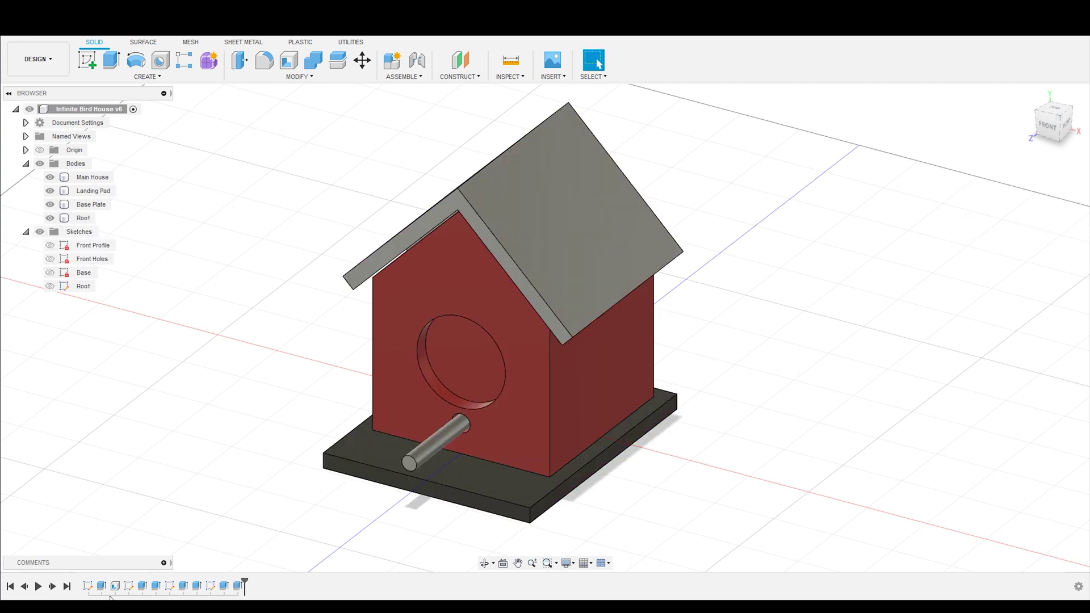
# Check the Base sketch and edit the Base Plate extrusion distance to make it deeper.
pyautogui.rightClick(169, 586)
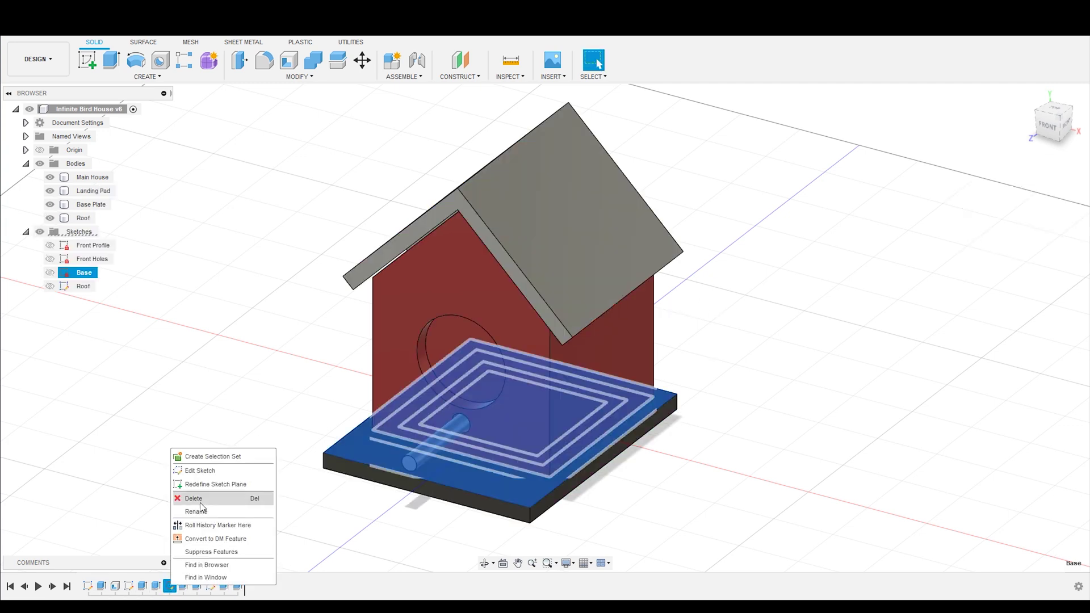
pyautogui.click(200, 471)
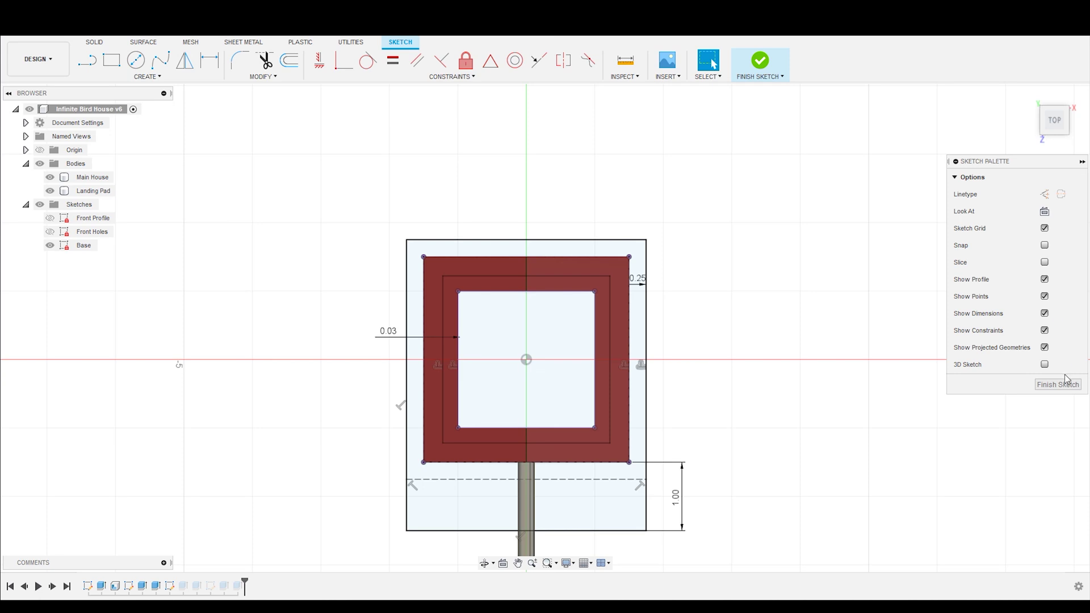
pyautogui.click(1065, 382)
pyautogui.rightClick(182, 587)
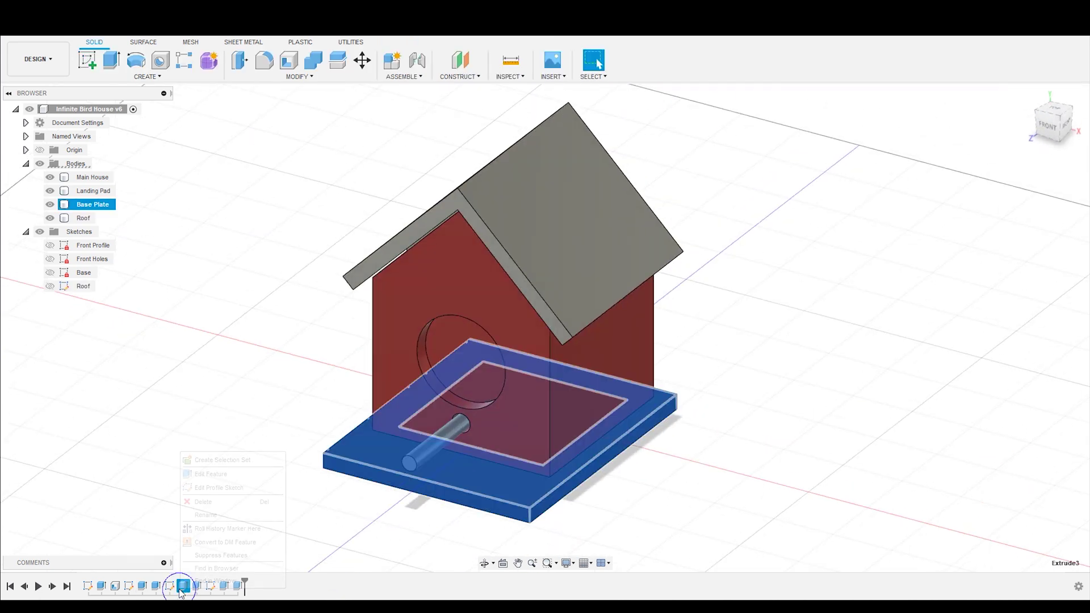
pyautogui.click(219, 475)
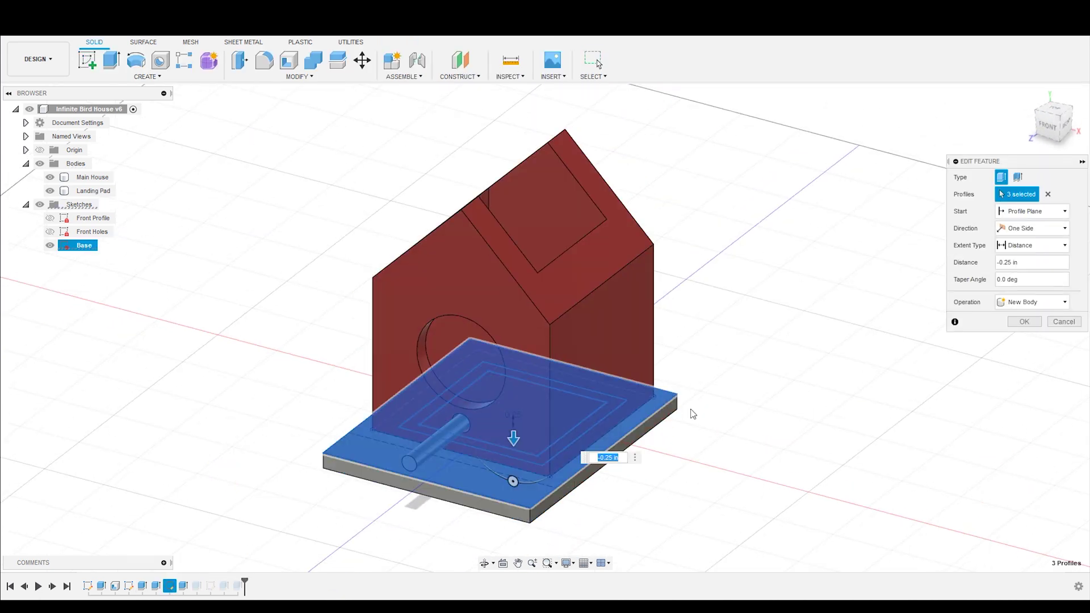
pyautogui.press('BackSpace')
pyautogui.press('Return')
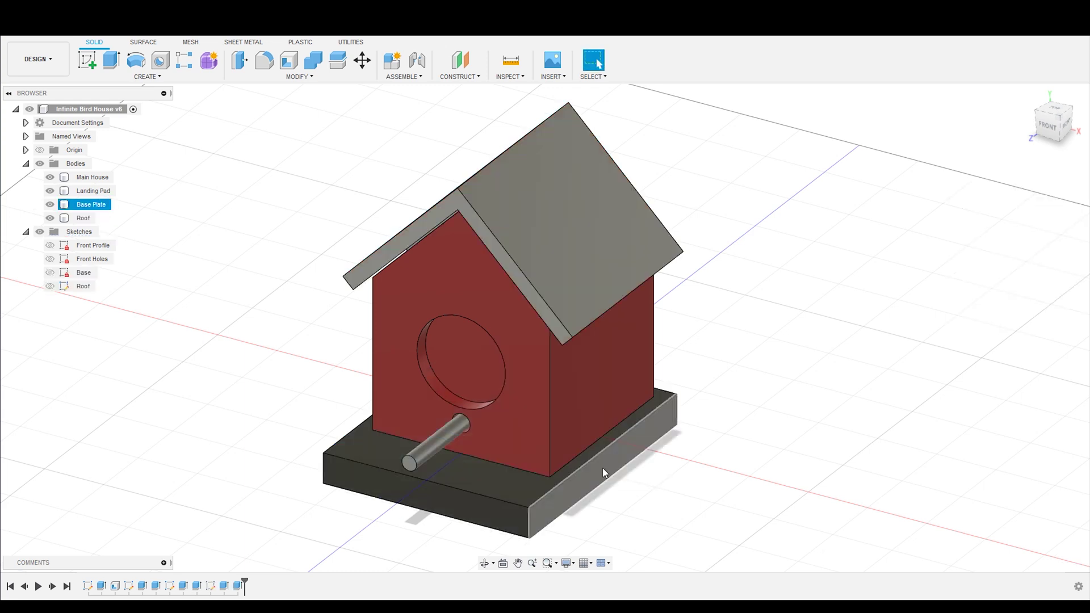
# Set the Roof sketch thickness dimension to 0.50 and finish the sketch.
pyautogui.click(225, 586)
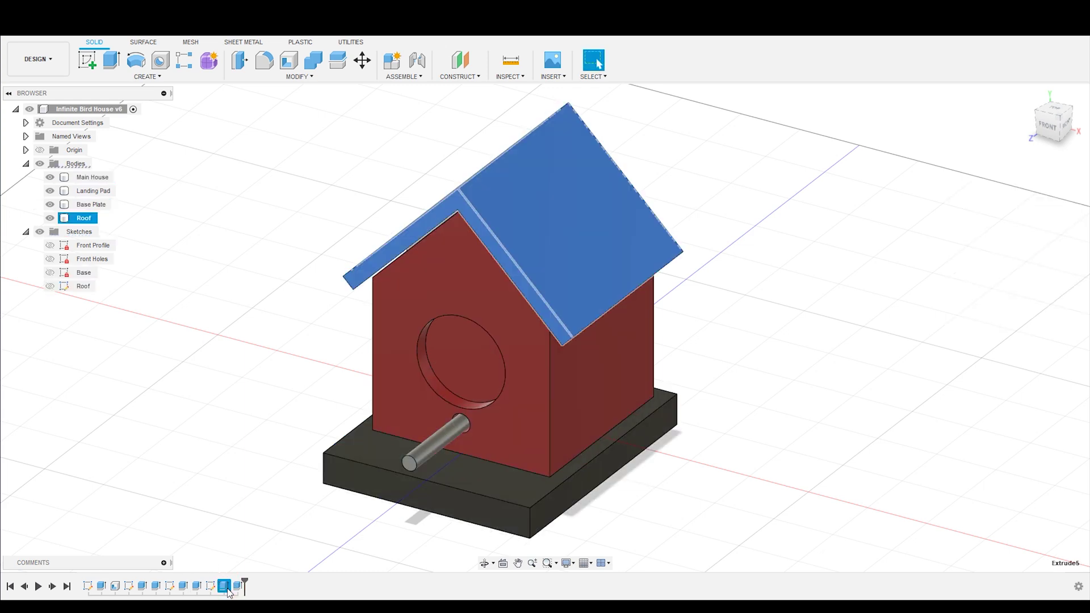
pyautogui.rightClick(232, 589)
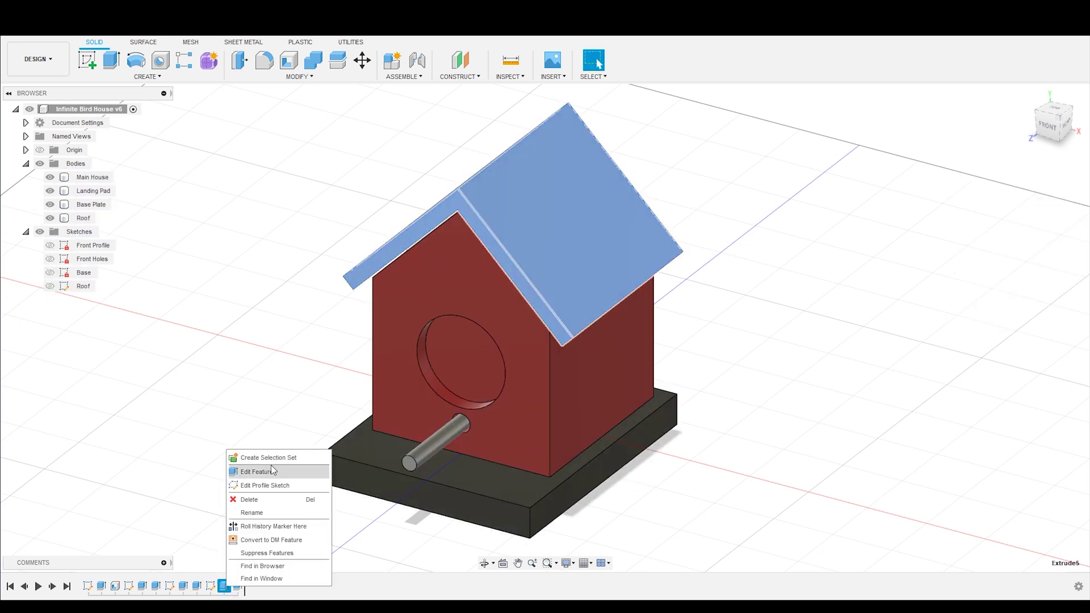
pyautogui.click(211, 587)
pyautogui.rightClick(211, 587)
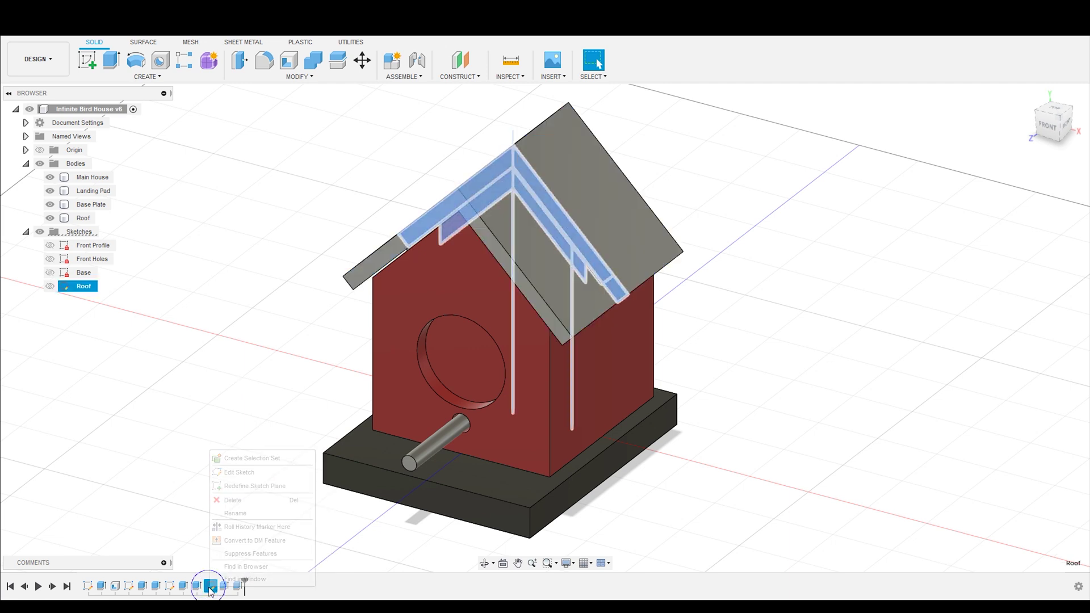
pyautogui.click(243, 473)
pyautogui.click(756, 345)
pyautogui.doubleClick(756, 345)
pyautogui.write('0.5')
pyautogui.press('Return')
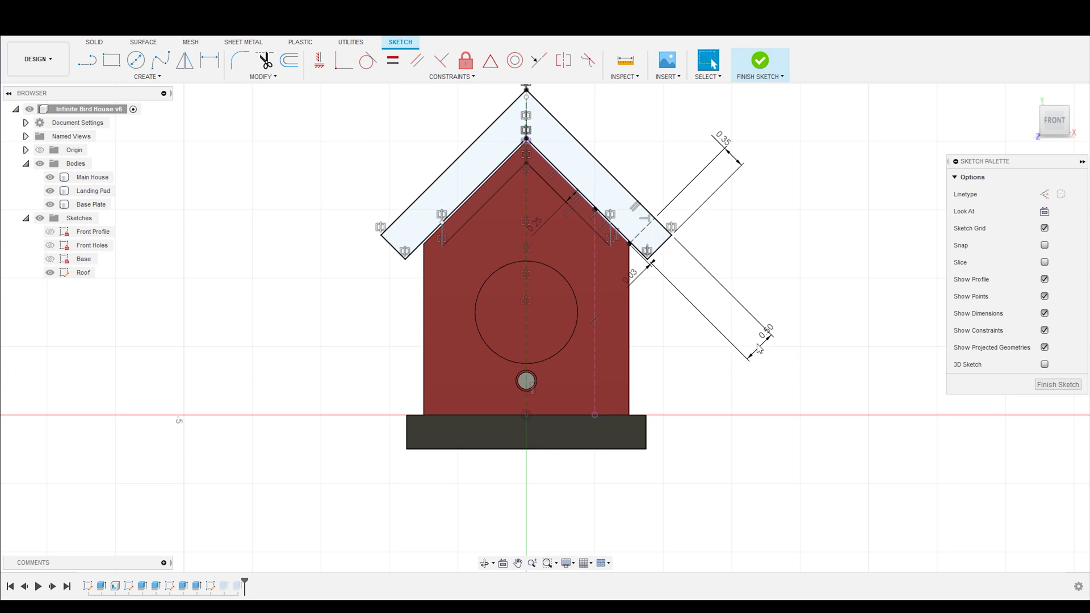
pyautogui.moveTo(796, 324)
pyautogui.keyDown('shift'); pyautogui.mouseDown(button='middle')
pyautogui.moveTo(758, 358)
pyautogui.moveTo(712, 221)
pyautogui.mouseUp(button='middle'); pyautogui.keyUp('shift')
pyautogui.click(764, 64)
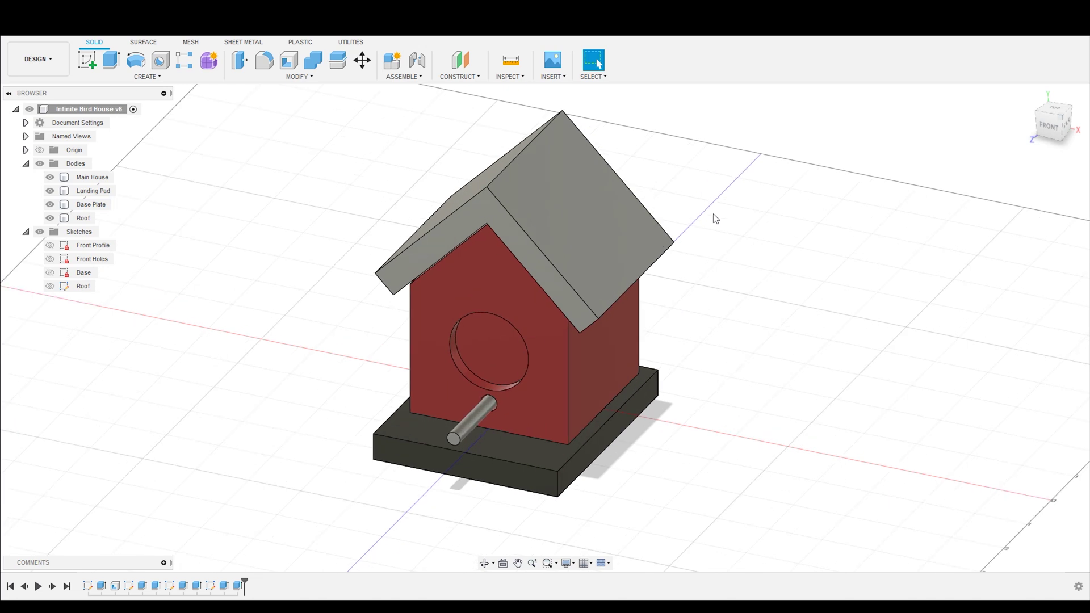
pyautogui.scroll(2, 714, 218)
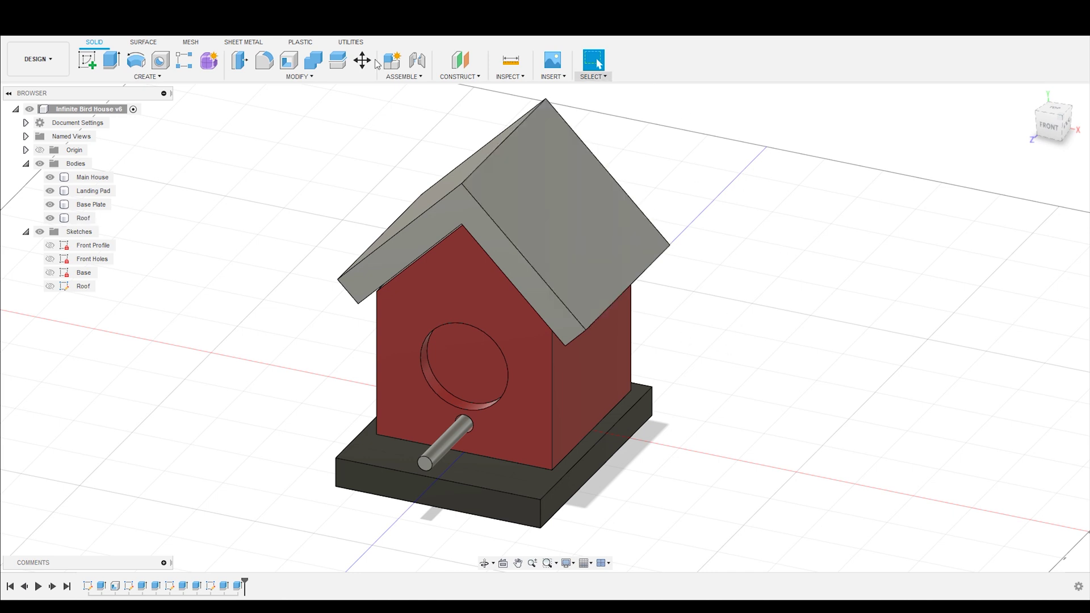
# Open Change Parameters from the Modify menu and begin adding a user parameter.
pyautogui.click(306, 78)
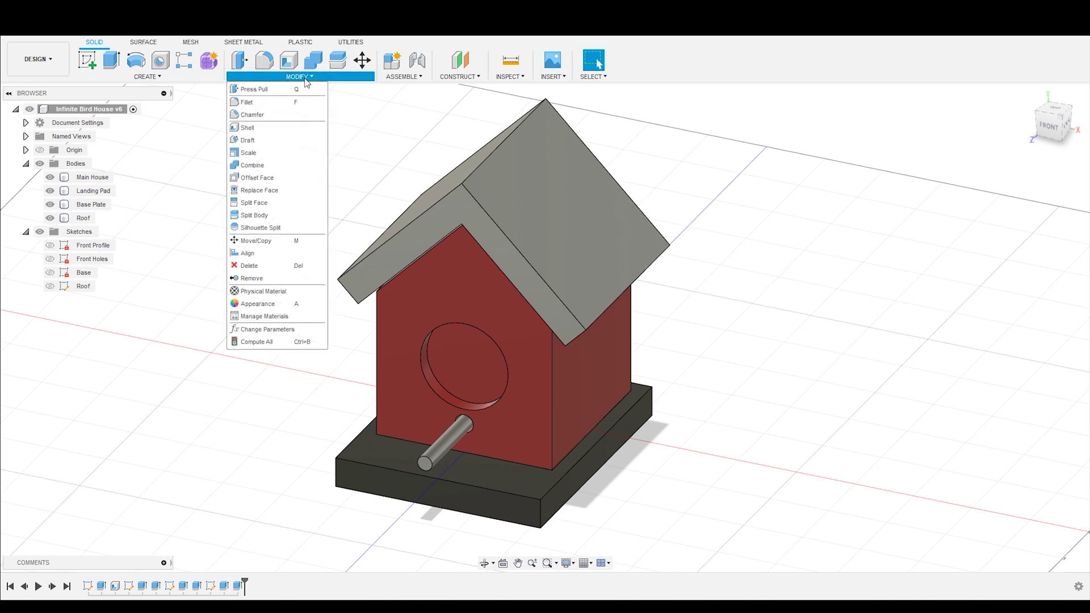
pyautogui.click(279, 333)
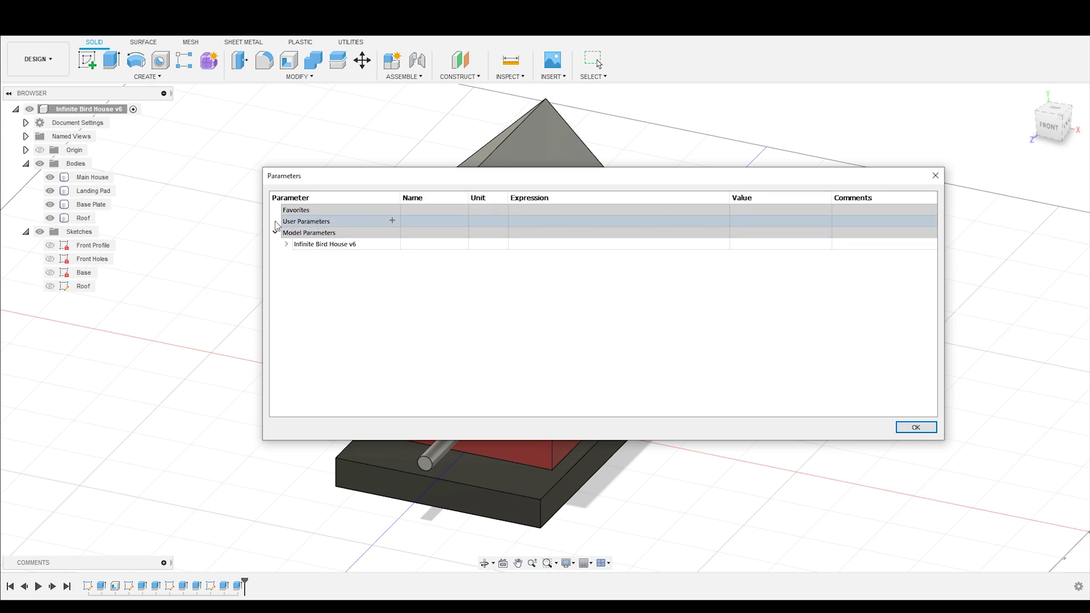
pyautogui.click(393, 221)
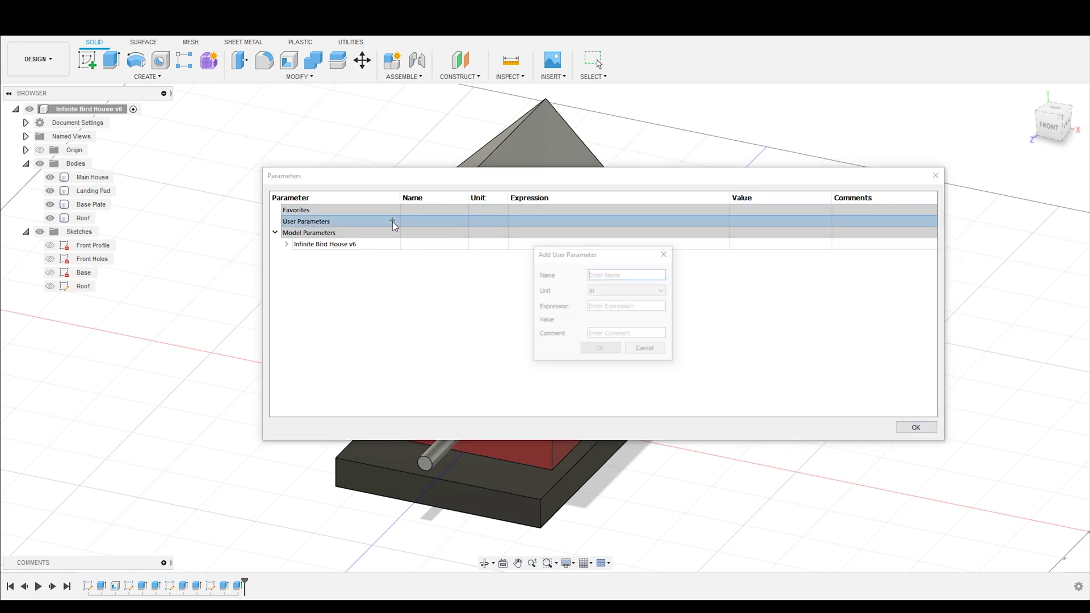
# Add user parameter HouseHeight with value 4 in.
pyautogui.click(591, 276)
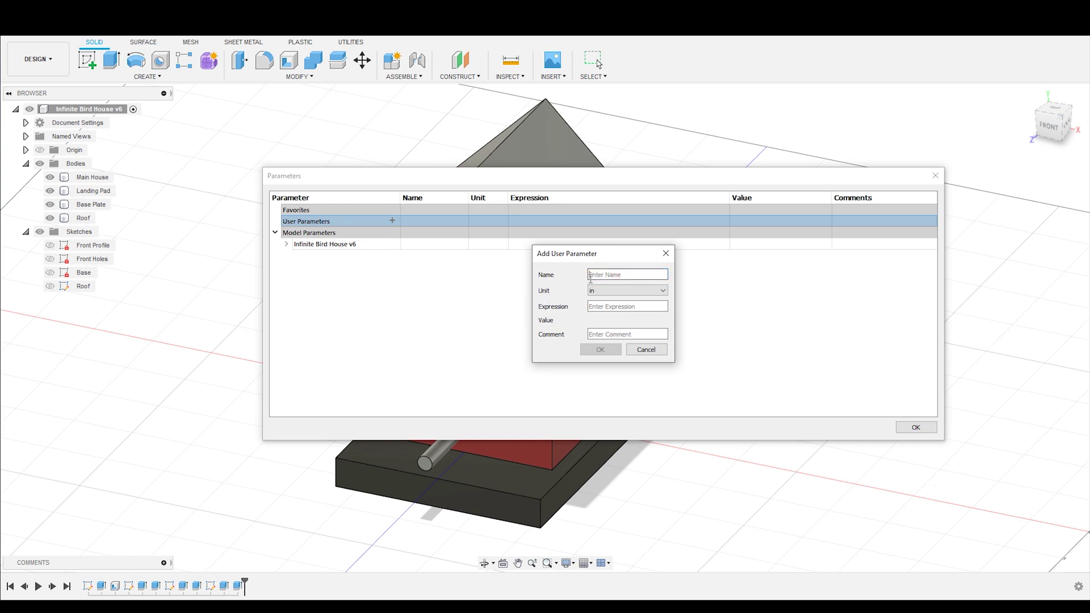
pyautogui.write('dir')
pyautogui.press('BackSpace')
pyautogui.press('BackSpace')
pyautogui.click(591, 310)
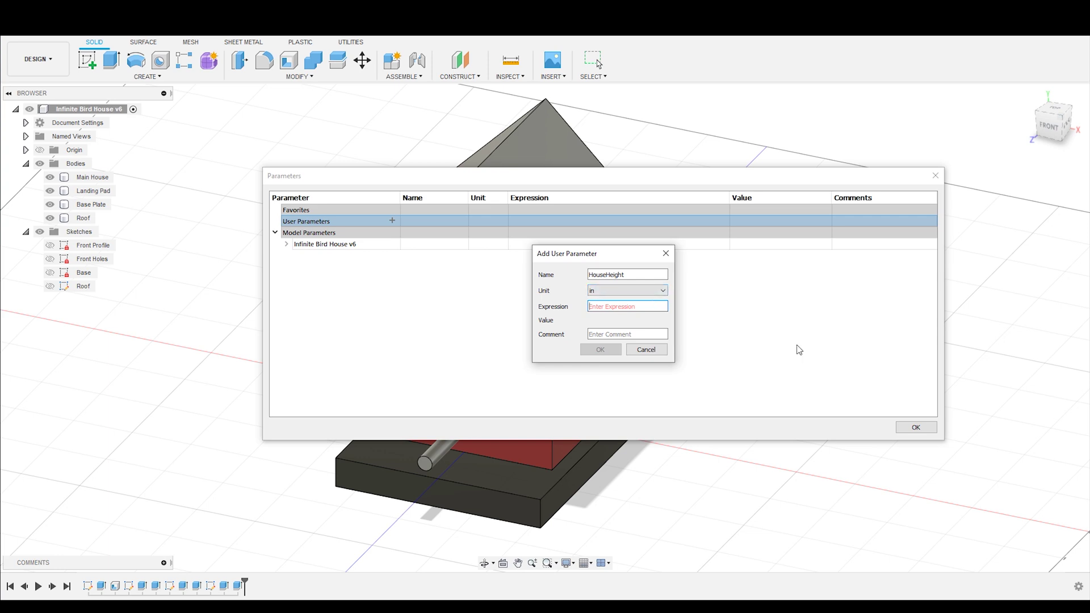
pyautogui.click(610, 308)
pyautogui.write('4')
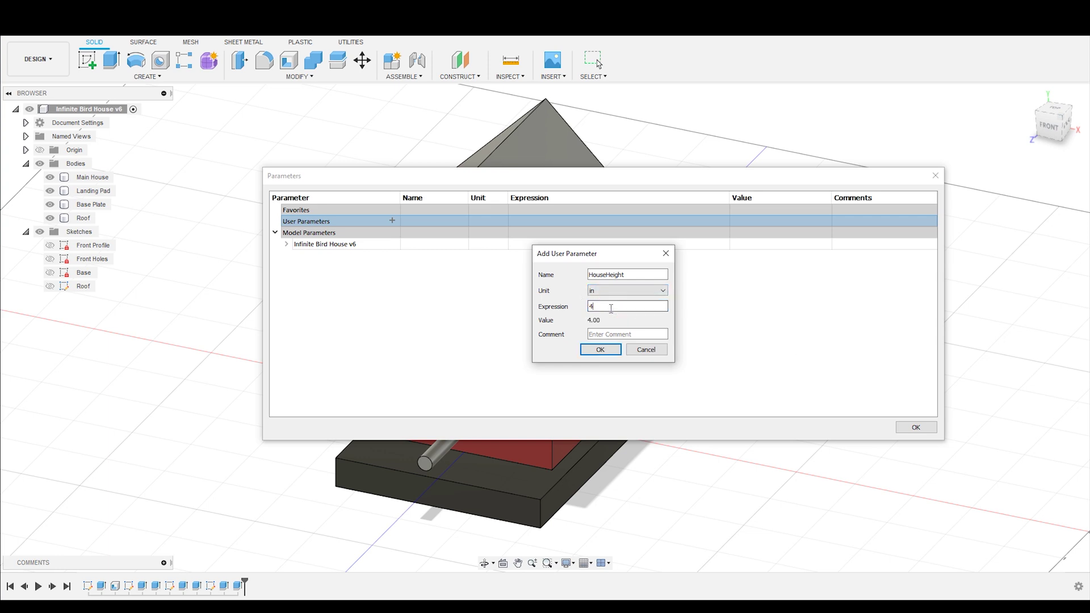
pyautogui.press('Return')
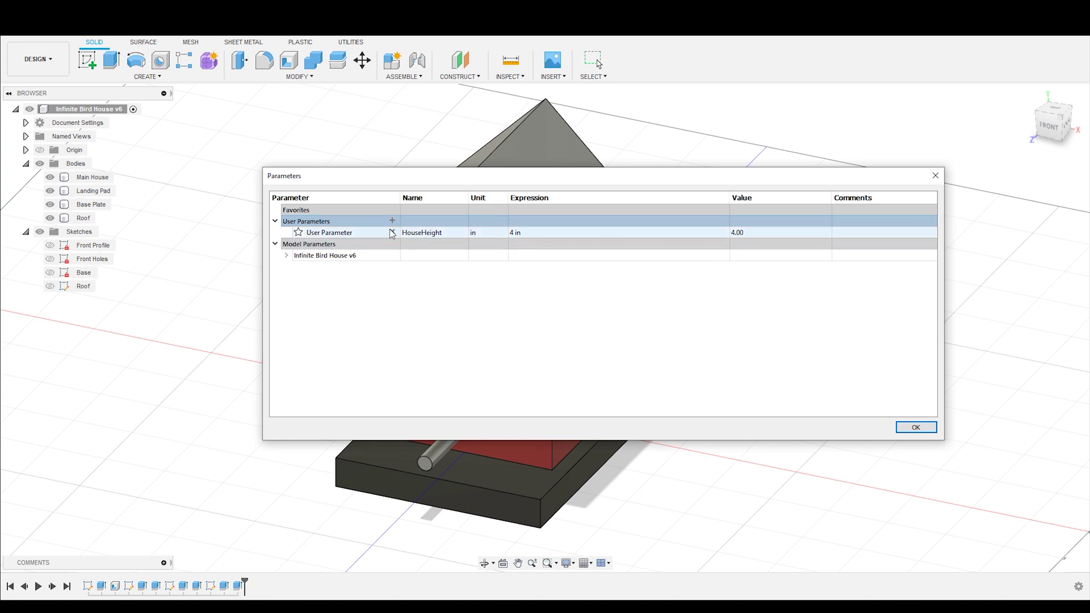
# Add user parameter Width with value 3 in.
pyautogui.click(392, 222)
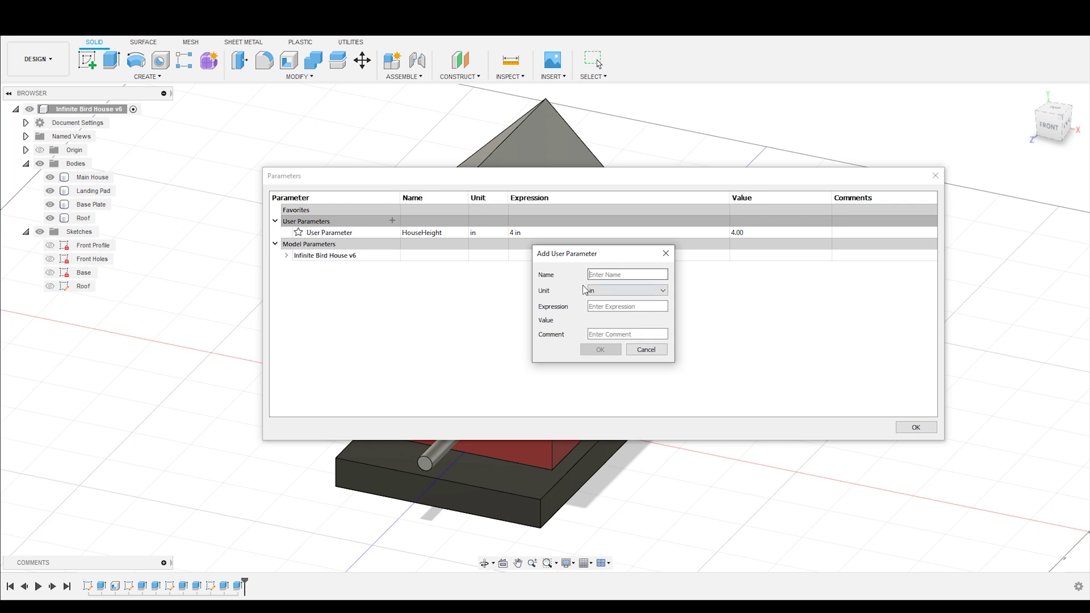
pyautogui.write('W')
pyautogui.press('Tab')
pyautogui.press('Tab')
pyautogui.write('3')
pyautogui.press('Return')
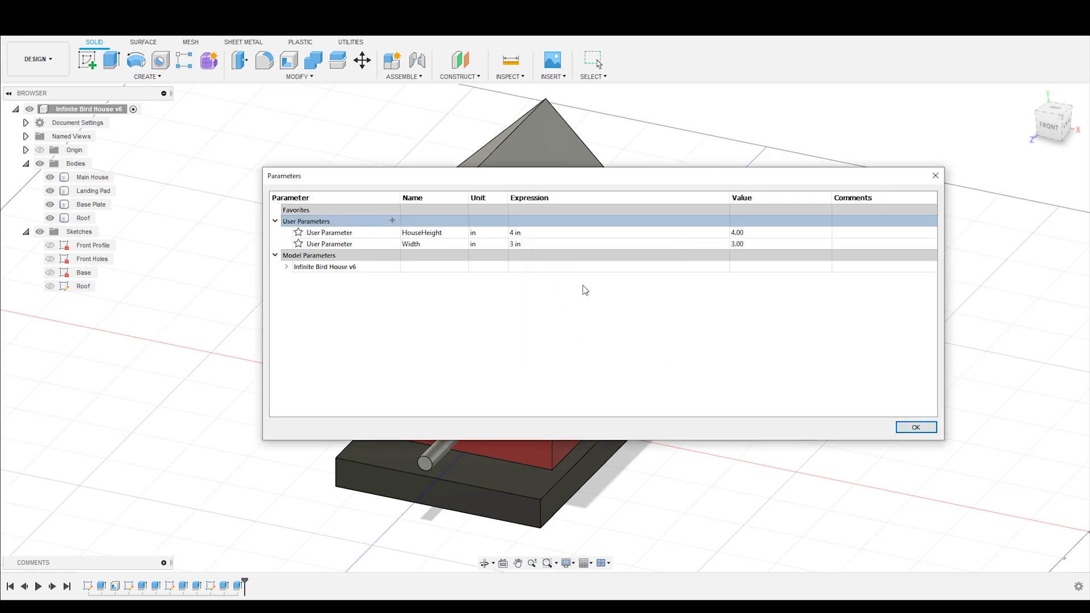
# Add user parameter RoofPitch at 45 deg, then close the Parameters dialog.
pyautogui.click(392, 221)
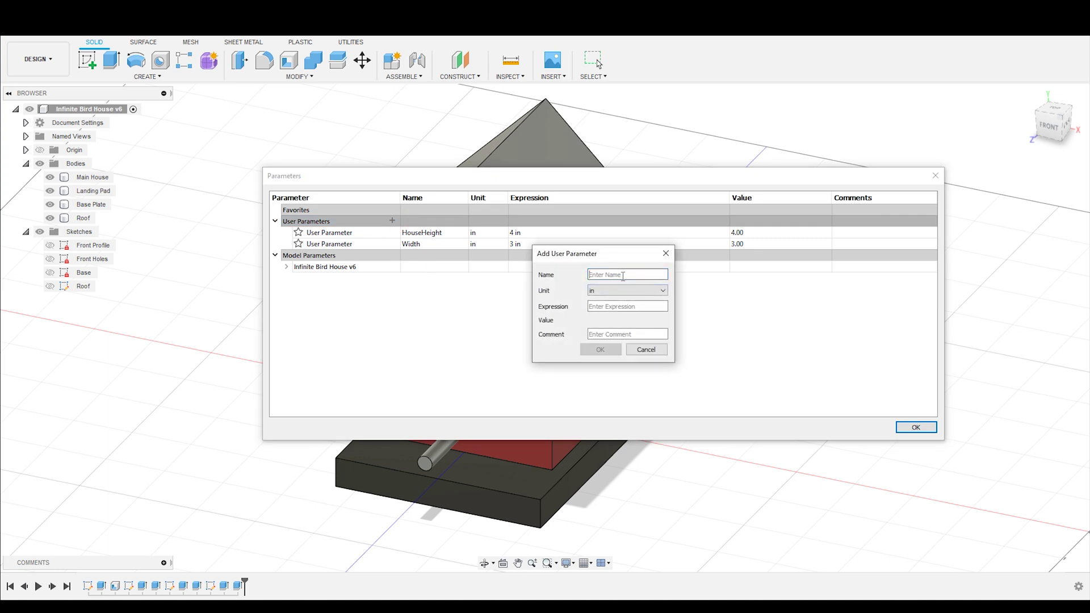
pyautogui.write('RoofPitch')
pyautogui.click(639, 290)
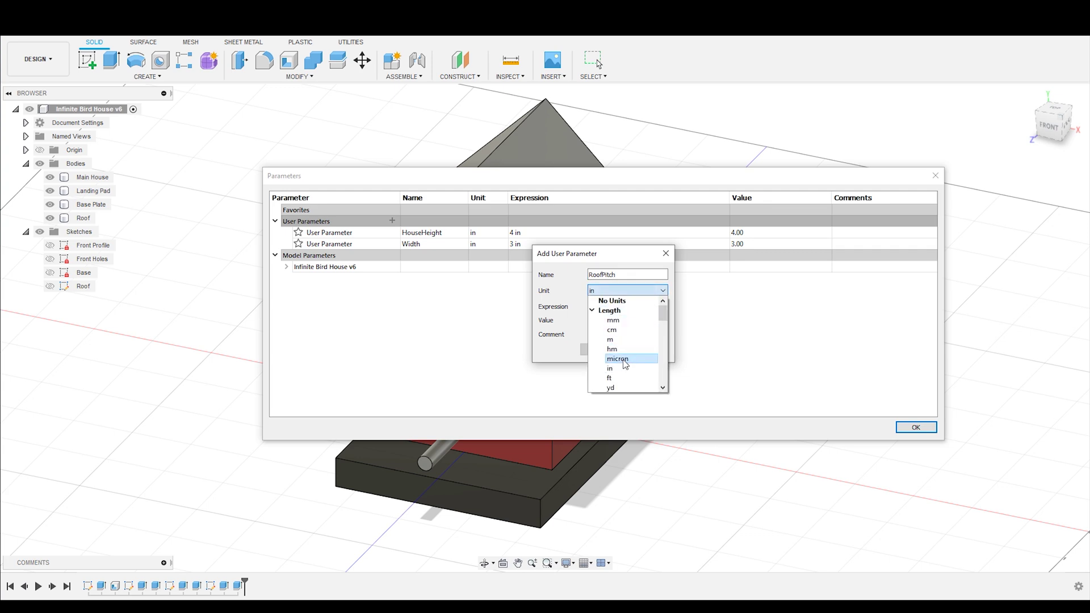
pyautogui.scroll(-3, 628, 364)
pyautogui.scroll(-2, 627, 364)
pyautogui.click(625, 326)
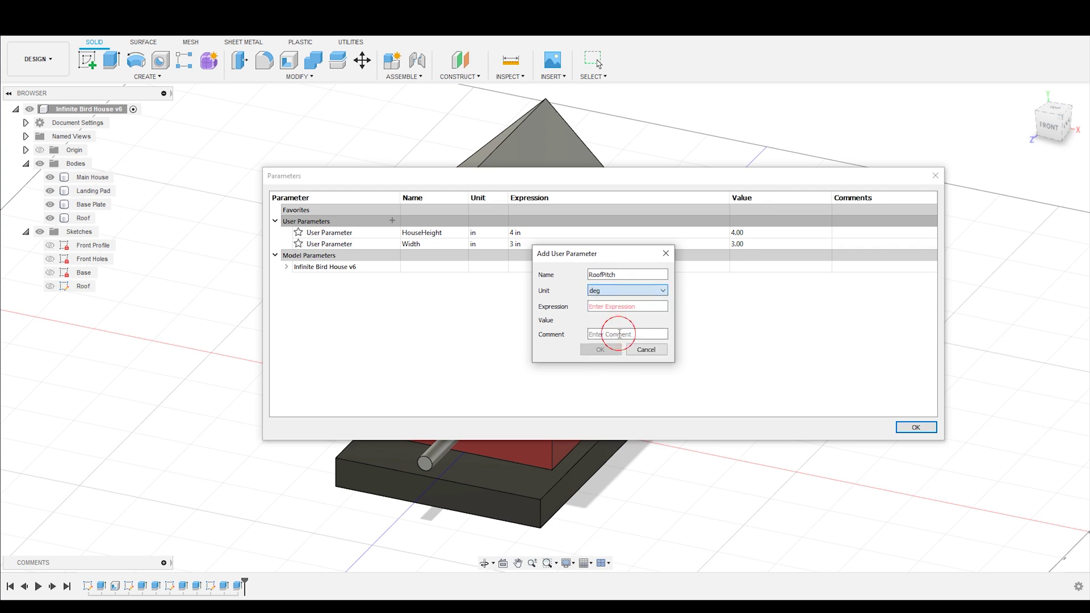
pyautogui.click(609, 308)
pyautogui.write('45')
pyautogui.press('Return')
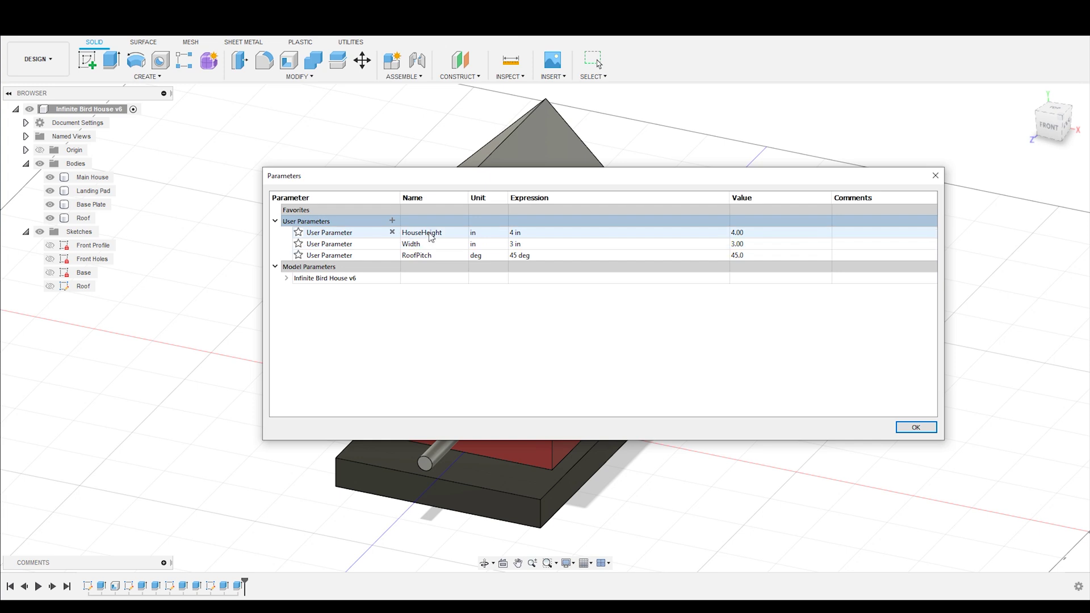
pyautogui.click(914, 427)
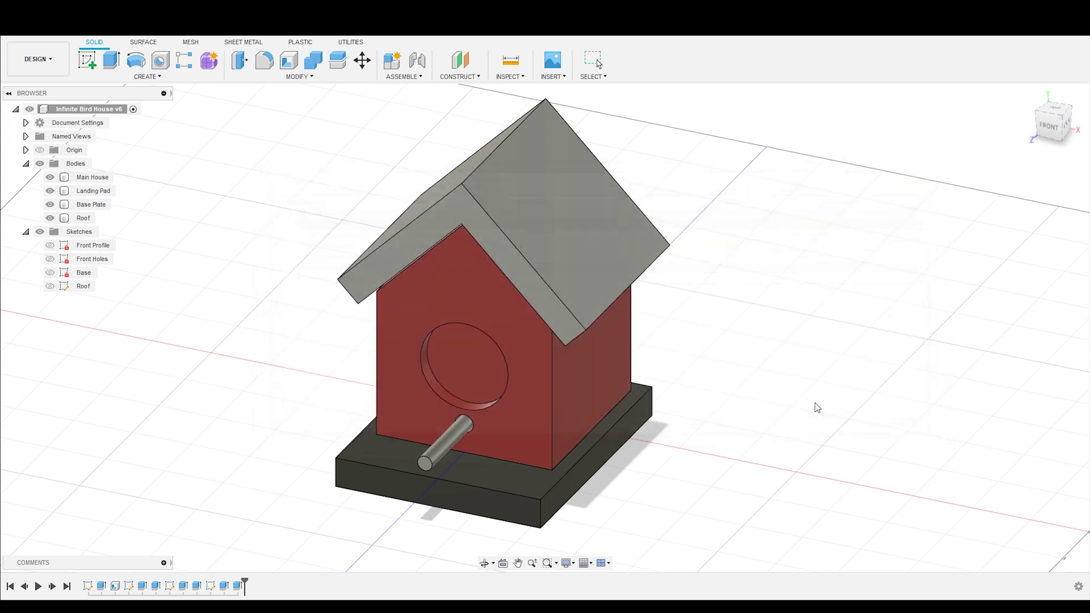
# Edit the Front Profile sketch and set its 4 in height dimension to HouseHeight.
pyautogui.rightClick(88, 587)
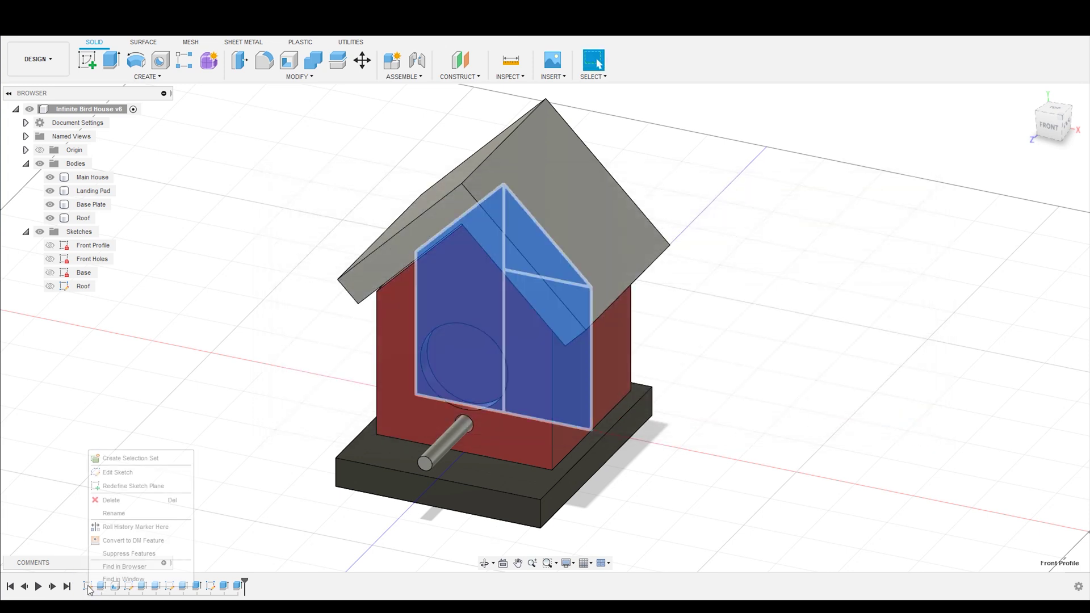
pyautogui.click(132, 472)
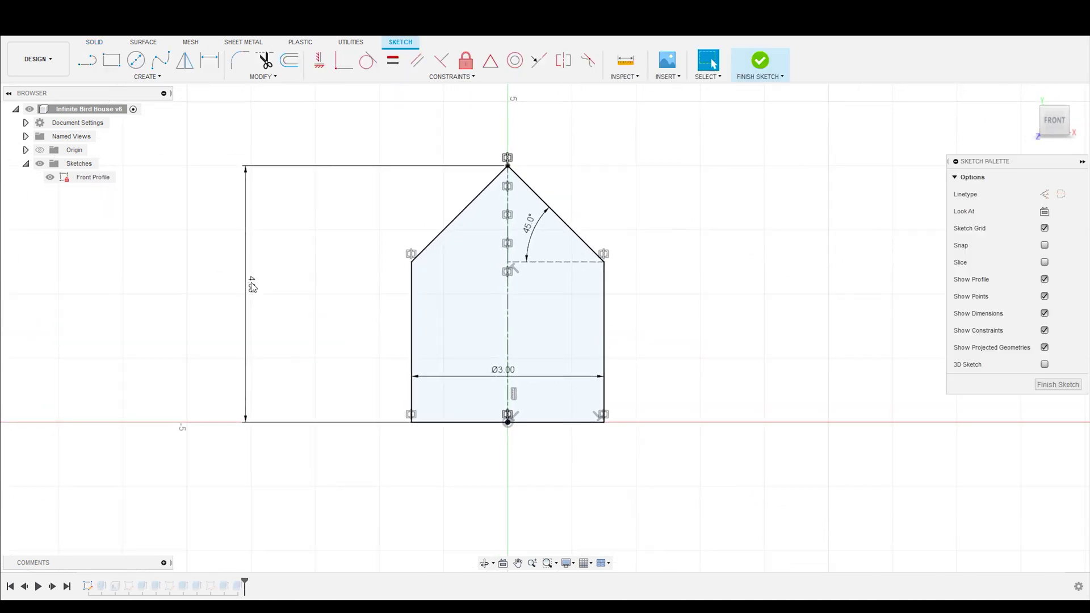
pyautogui.click(255, 292)
pyautogui.doubleClick(255, 291)
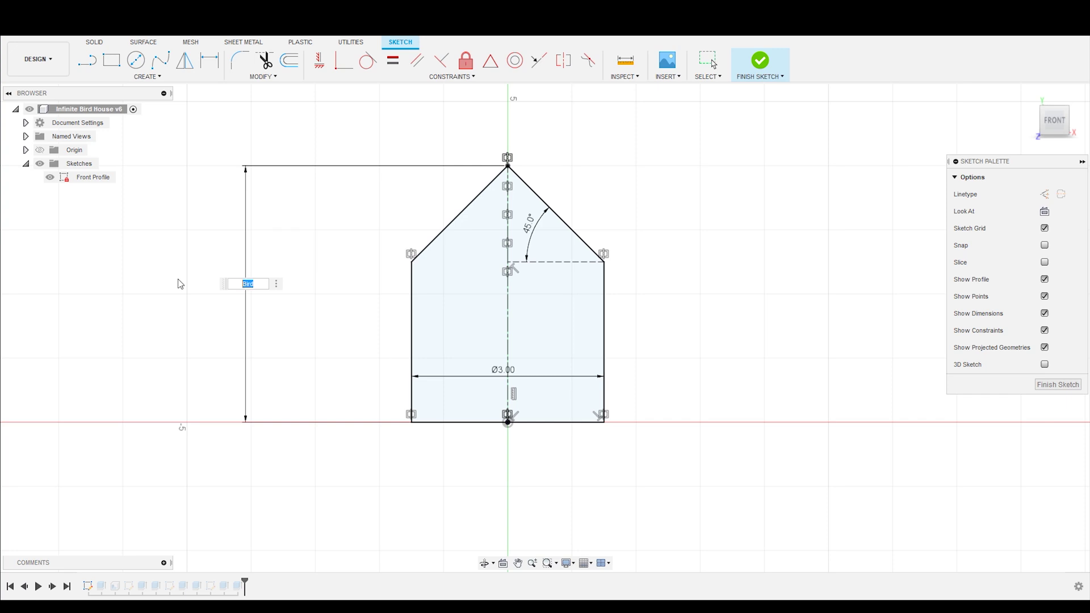
pyautogui.write('H')
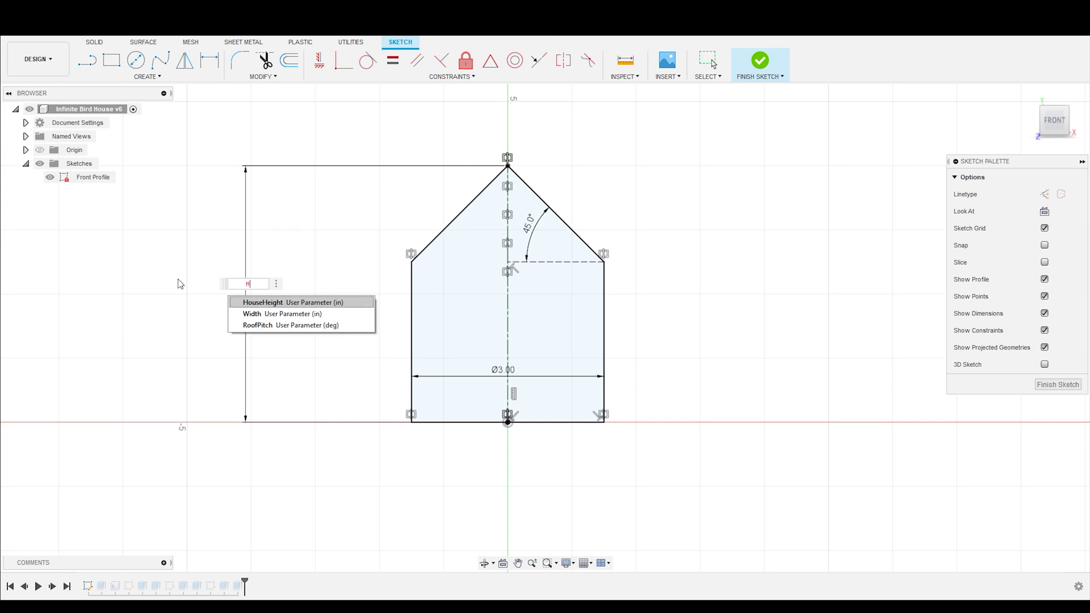
pyautogui.click(278, 303)
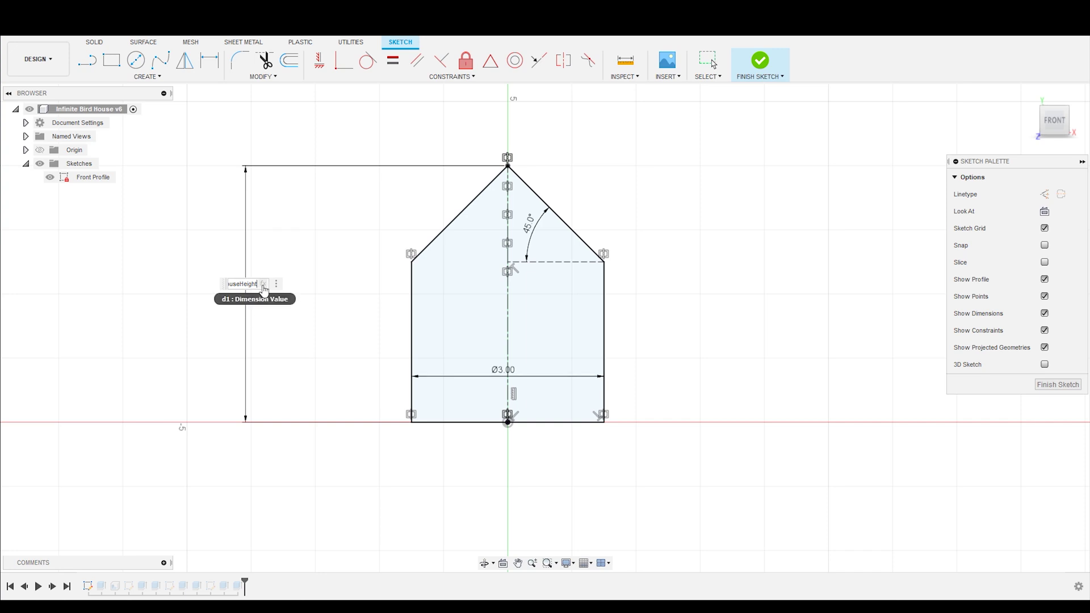
pyautogui.press('Return')
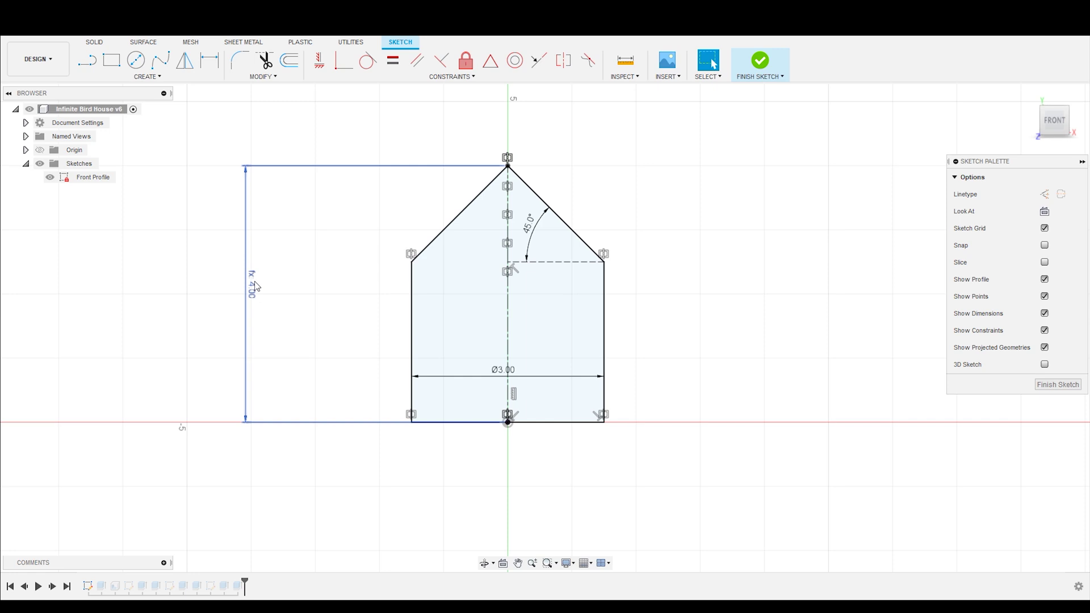
# Drive the 3.00 width dimension with Width and make the centre line construction geometry.
pyautogui.click(502, 375)
pyautogui.doubleClick(500, 372)
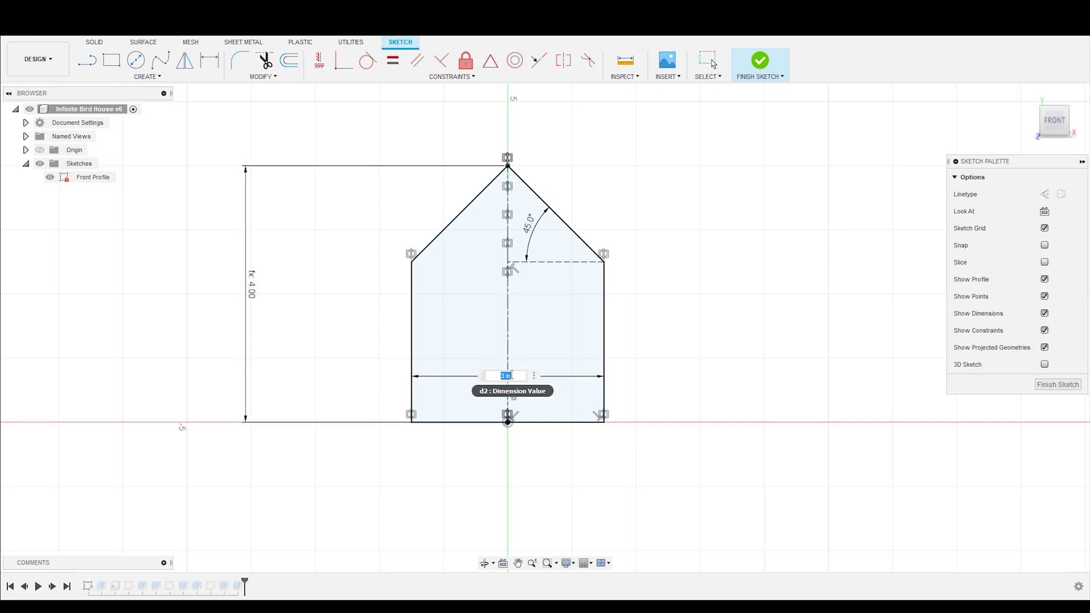
pyautogui.write('wi')
pyautogui.click(513, 395)
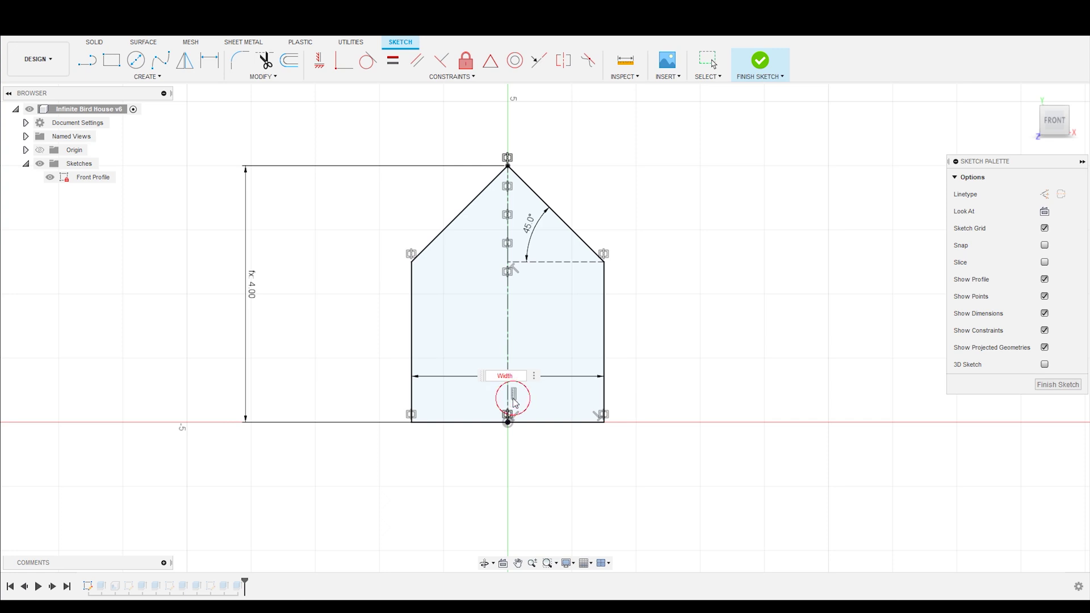
pyautogui.press('Return')
pyautogui.press('x')
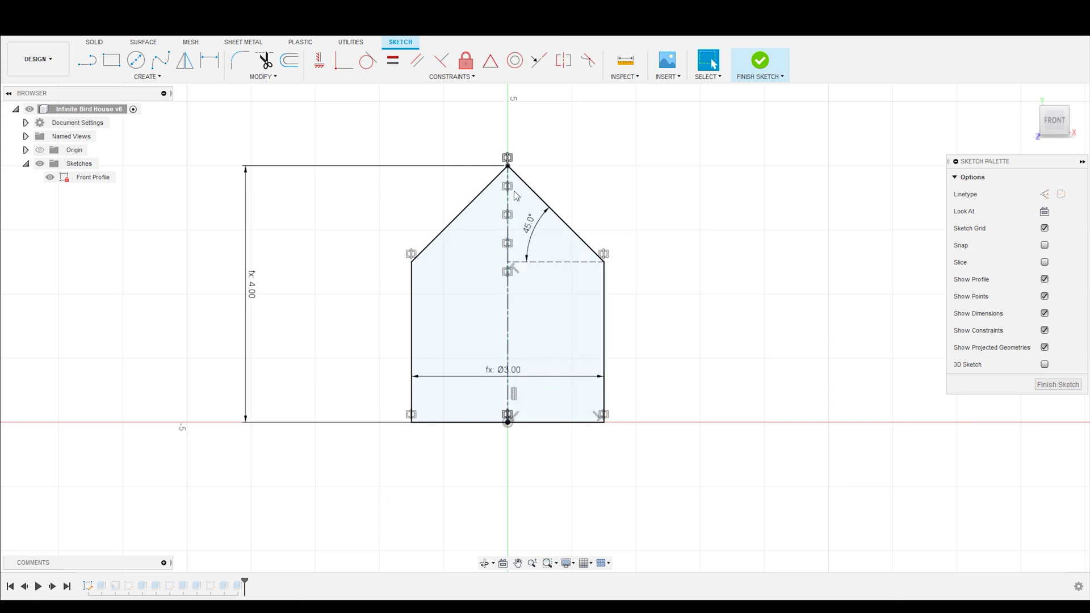
# Link the 45° roof angle dimension to RoofPitch.
pyautogui.doubleClick(528, 225)
pyautogui.write('r')
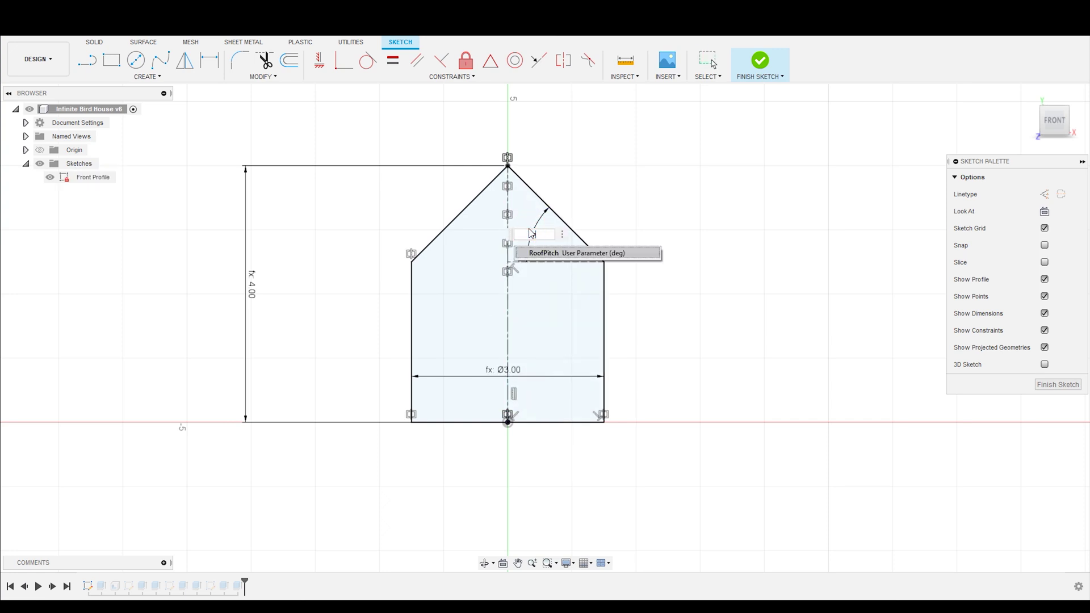
pyautogui.write('o')
pyautogui.click(544, 254)
pyautogui.press('Return')
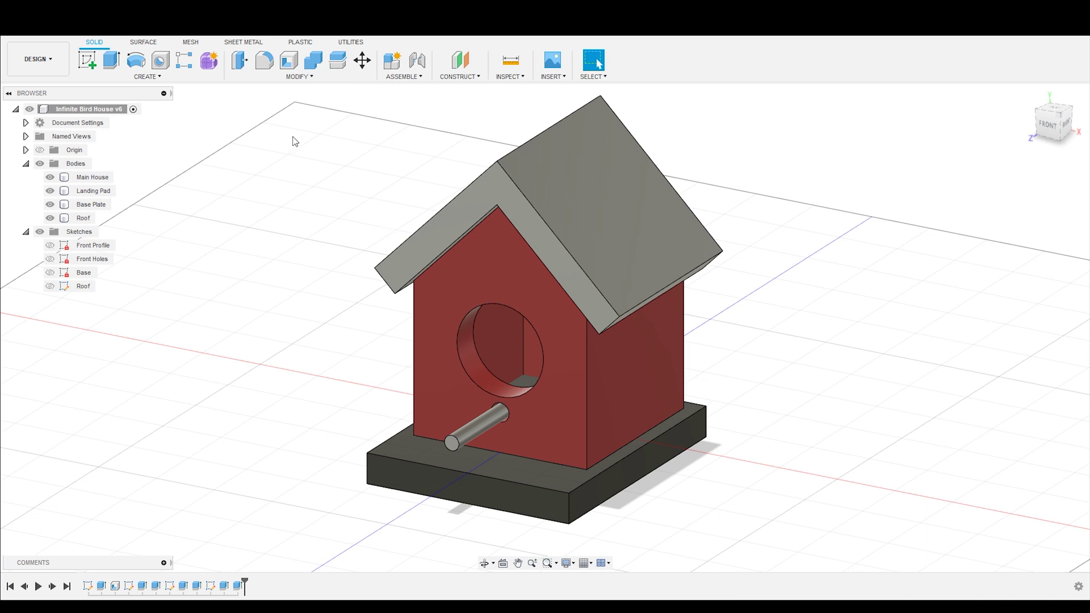
# Reopen Change Parameters and start a new user parameter named BirdHole.
pyautogui.click(289, 77)
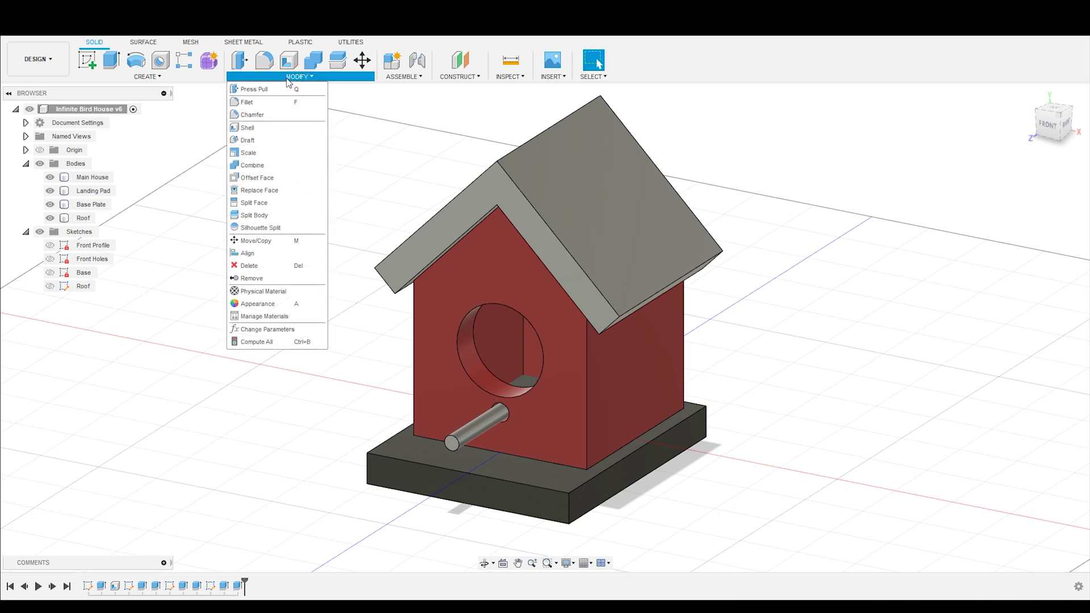
pyautogui.click(287, 328)
pyautogui.moveTo(425, 178); pyautogui.dragTo(498, 177)
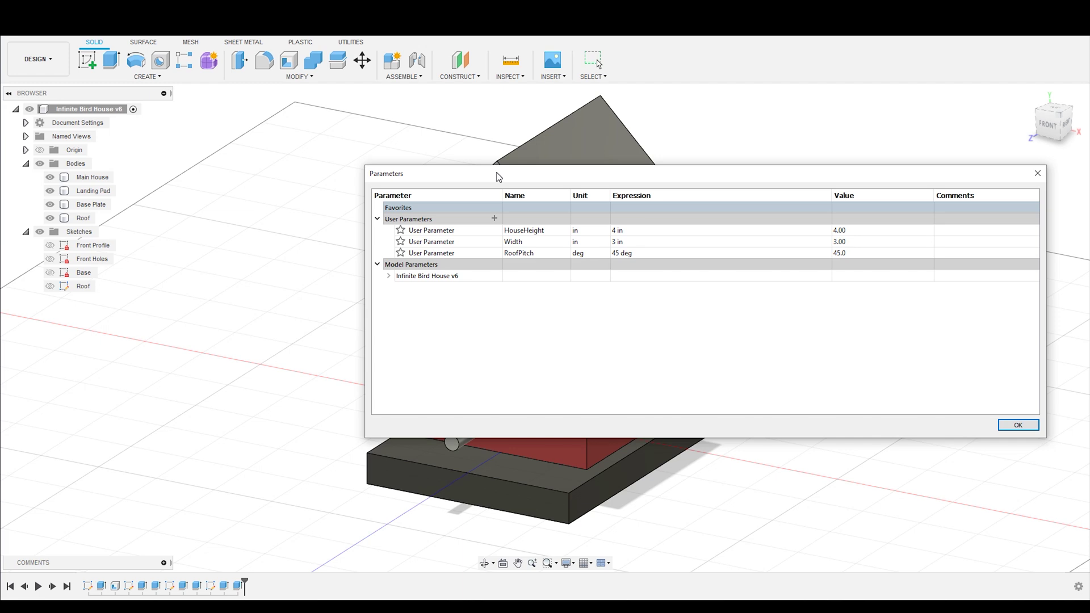
pyautogui.click(493, 219)
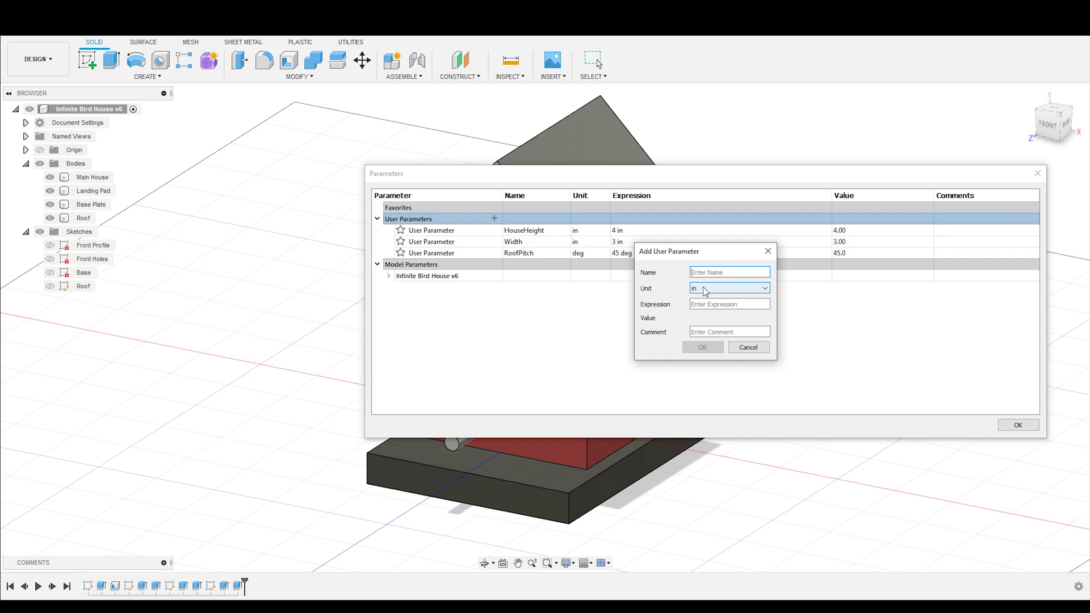
pyautogui.write('BirdHole')
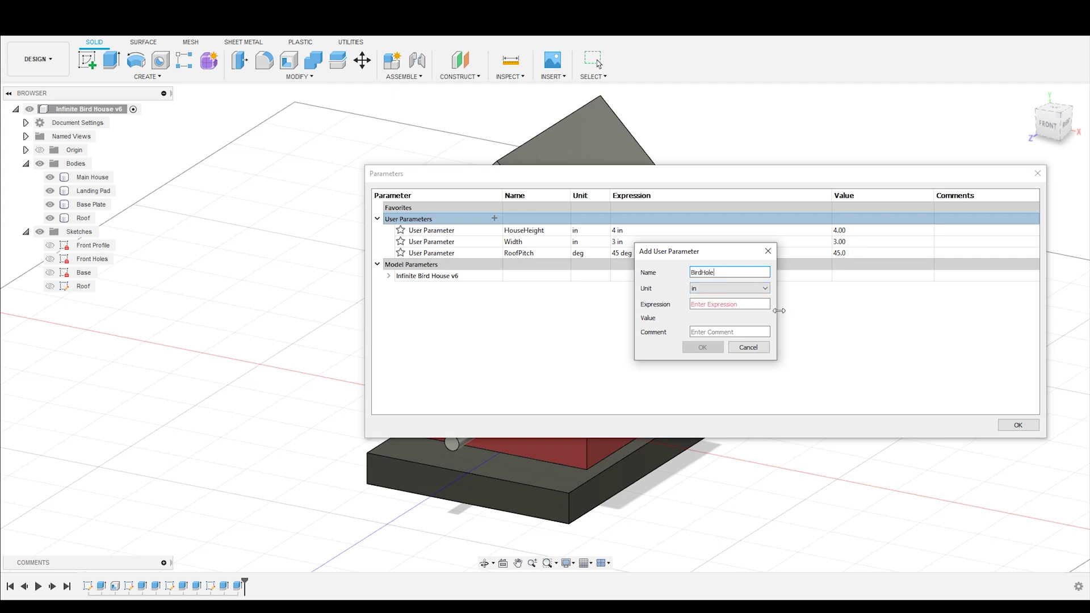
# Give BirdHole the expression Width / 2 (1.50 in) and close the Parameters table.
pyautogui.click(723, 305)
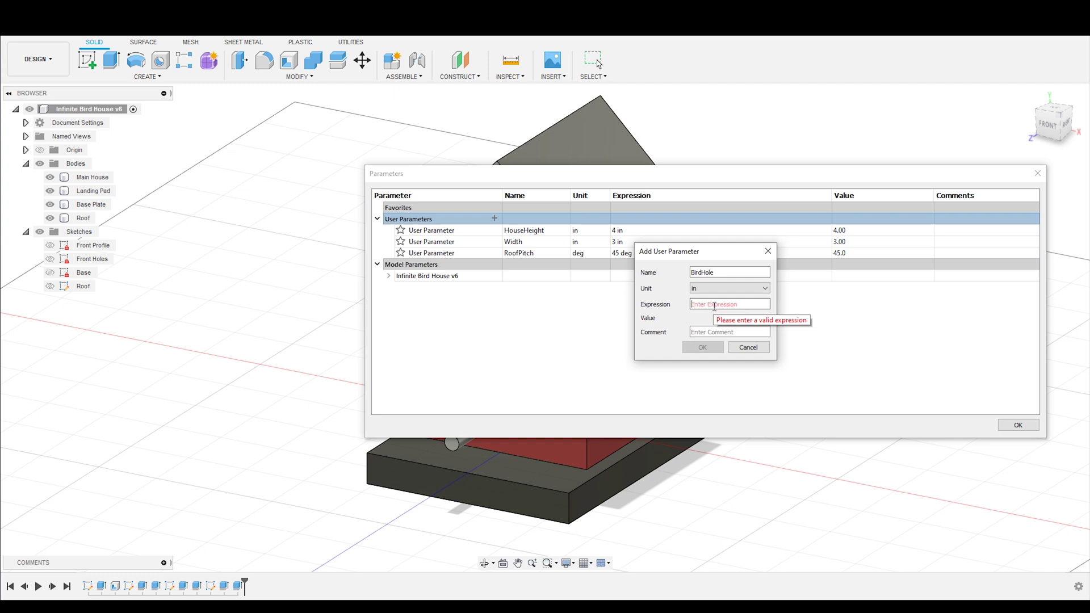
pyautogui.write('w')
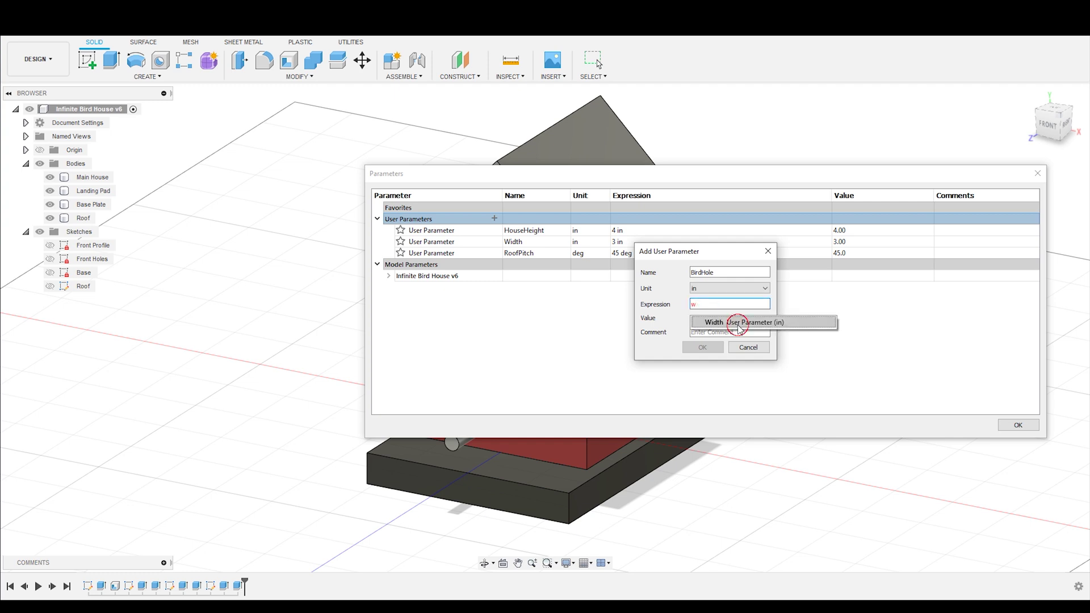
pyautogui.click(733, 322)
pyautogui.write('/2')
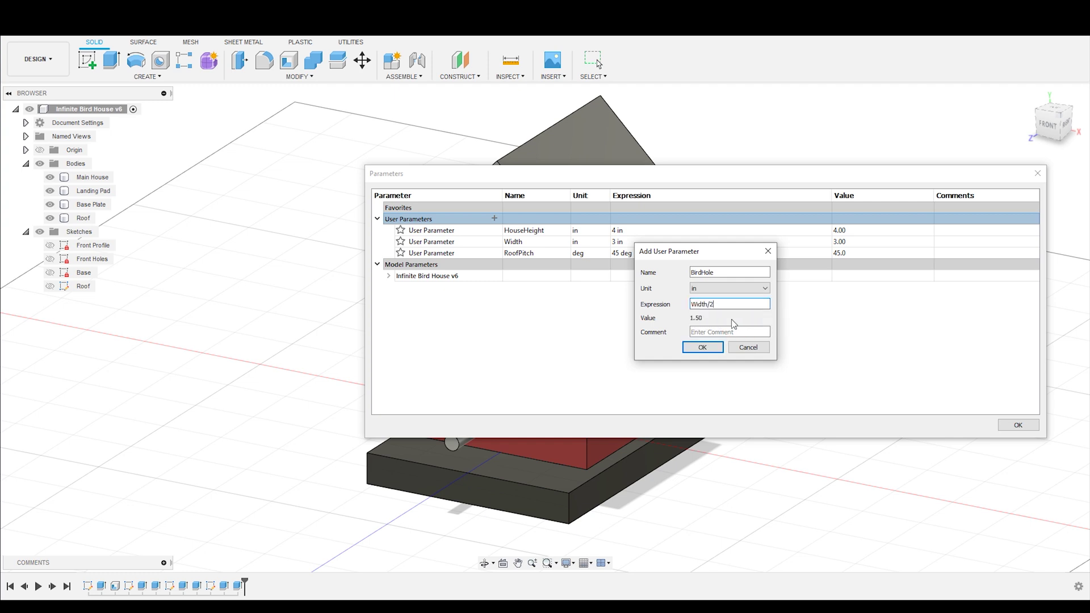
pyautogui.press('Return')
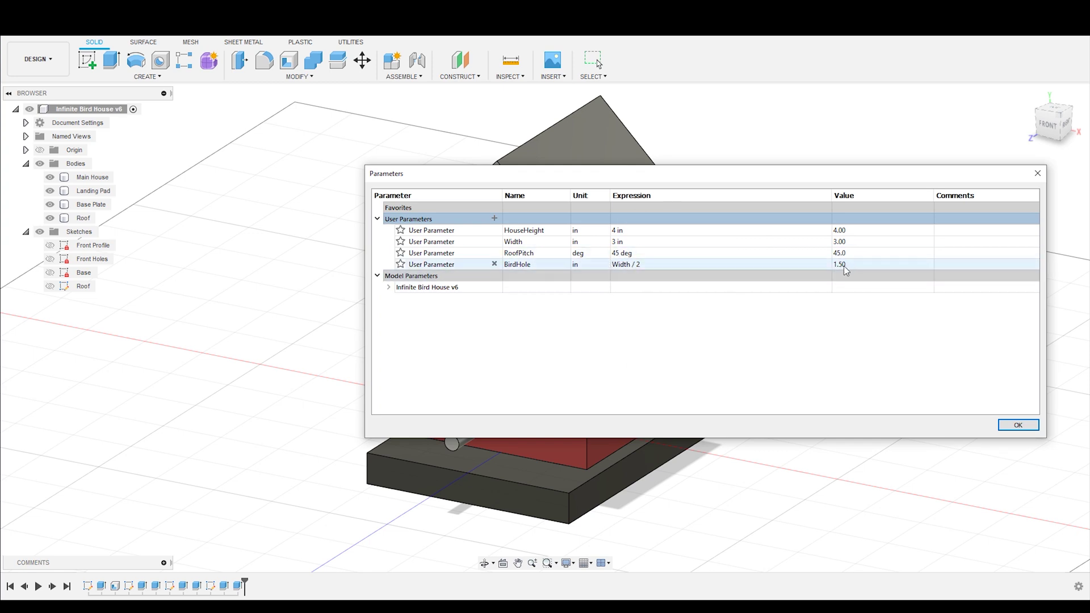
pyautogui.click(1007, 430)
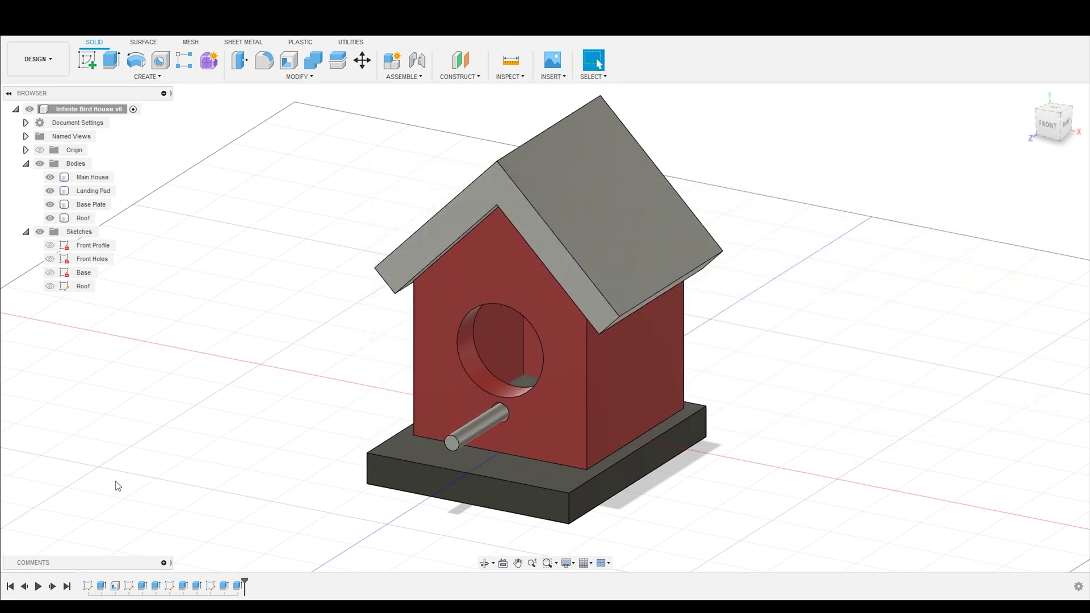
# In the Front Holes sketch, drive the Ø1.50 entry-hole diameter with BirdHole and finish the sketch.
pyautogui.rightClick(129, 587)
pyautogui.click(152, 471)
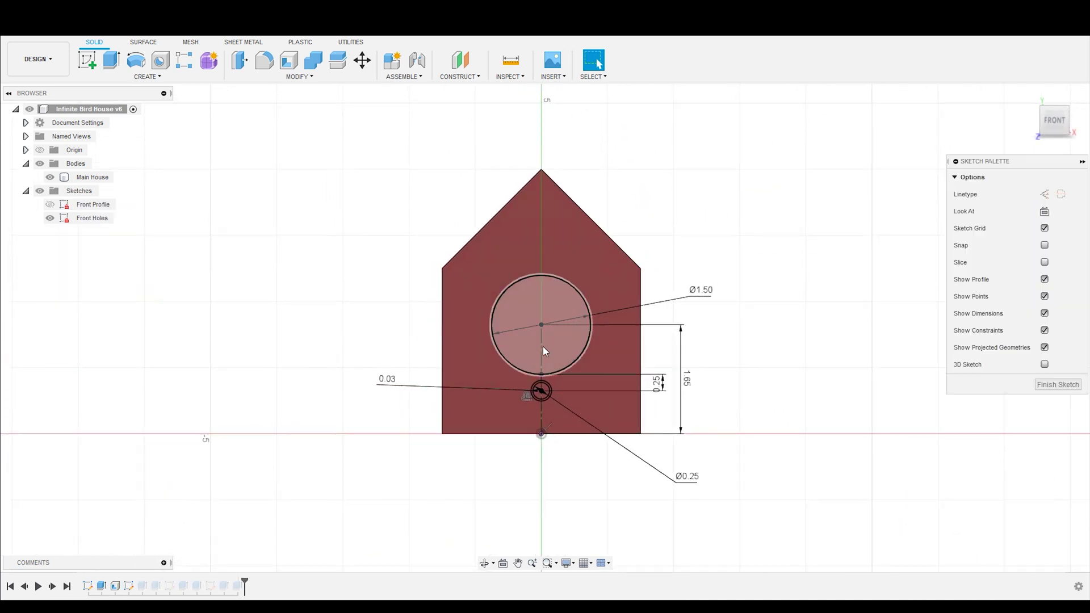
pyautogui.doubleClick(706, 296)
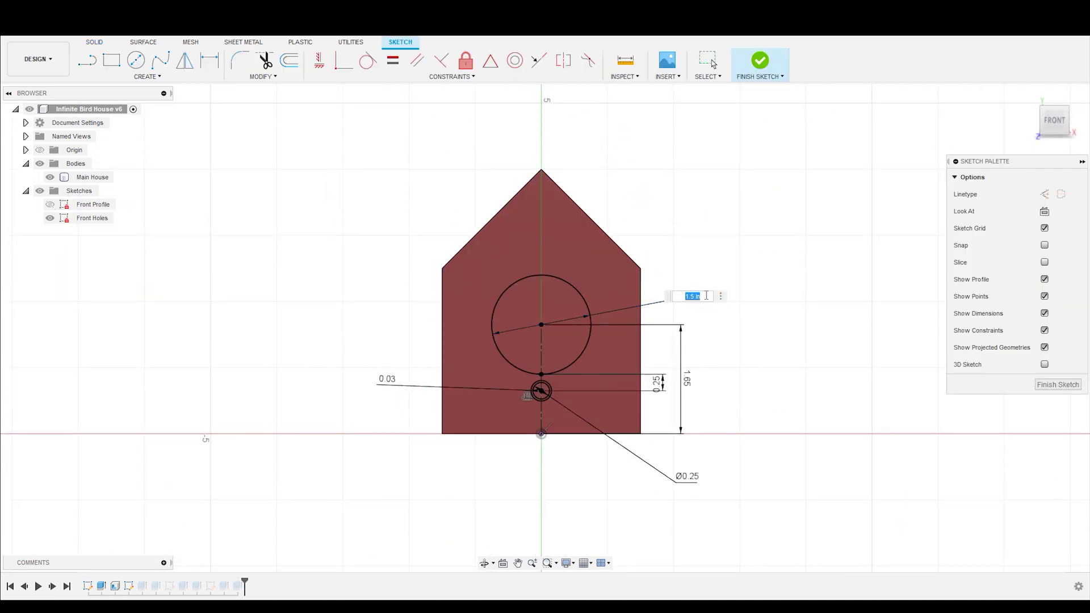
pyautogui.write('bi')
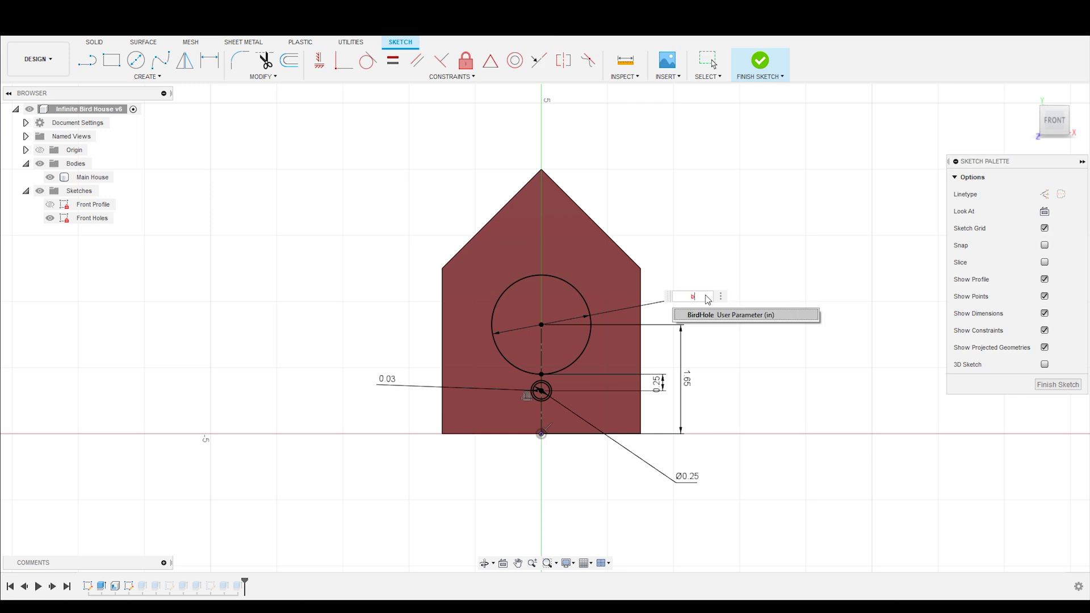
pyautogui.press('BackSpace')
pyautogui.write('B')
pyautogui.click(711, 314)
pyautogui.press('Return')
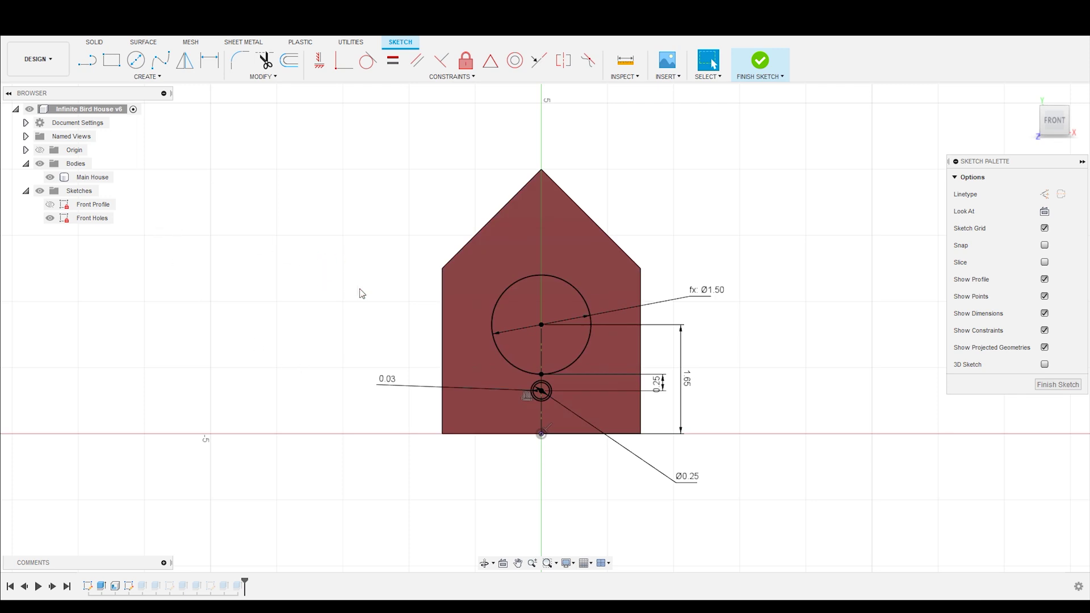
pyautogui.keyDown('shift'); pyautogui.moveTo(385, 319); pyautogui.dragTo(359, 128, button='middle'); pyautogui.keyUp('shift')
pyautogui.click(761, 61)
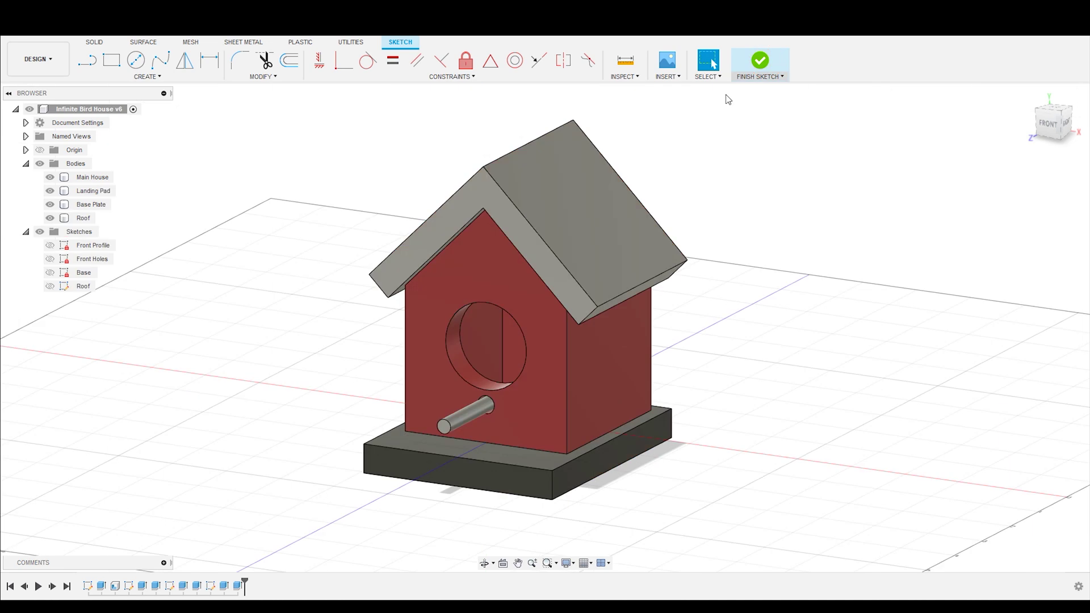
# Set Width's expression to 3.5 in in Change Parameters, making BirdHole 1.75.
pyautogui.click(265, 80)
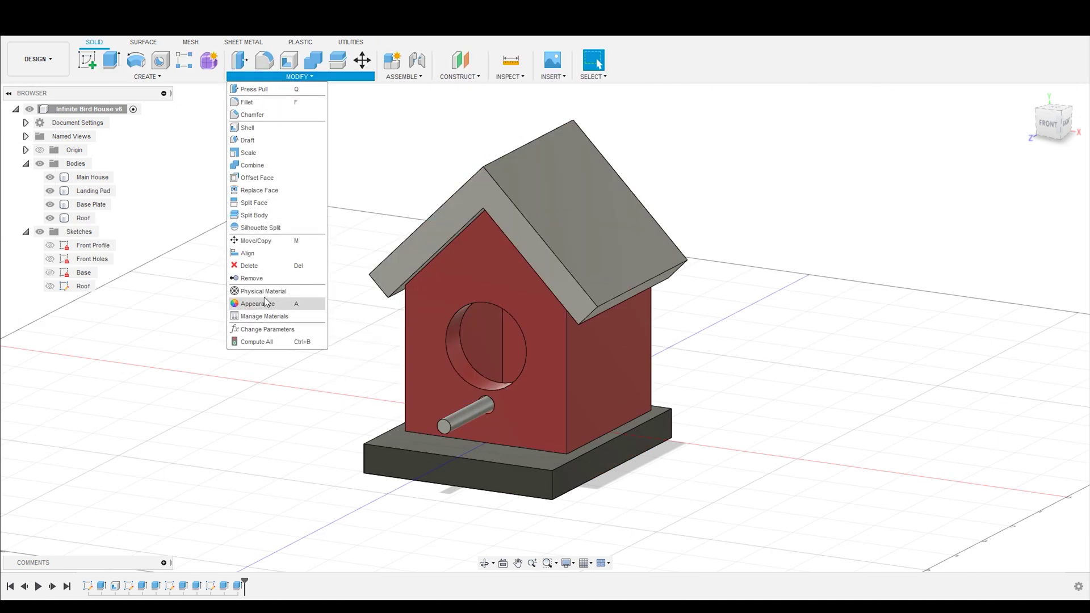
pyautogui.click(267, 330)
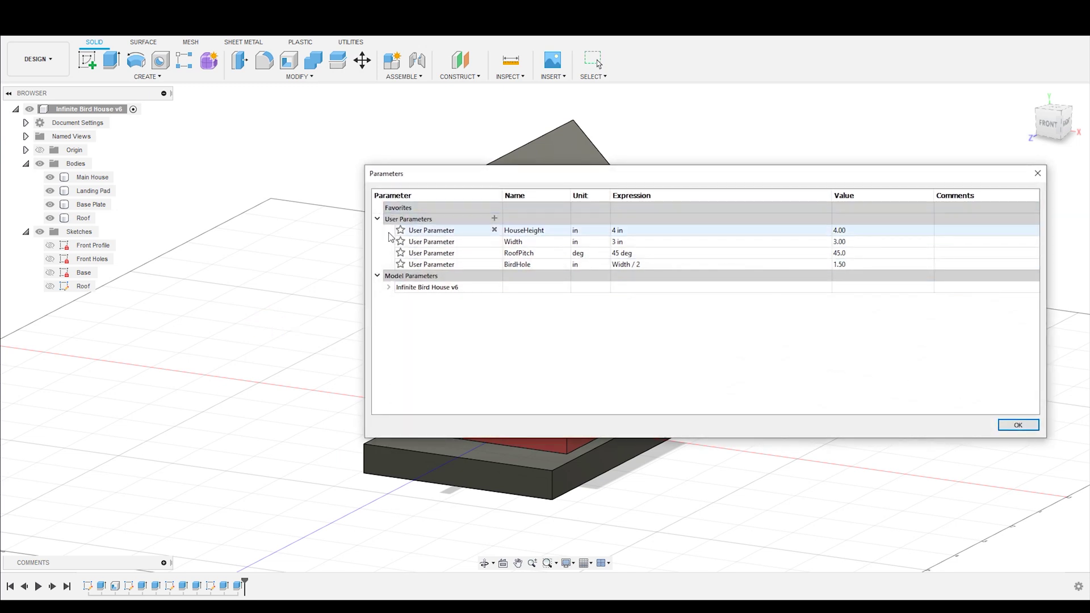
pyautogui.doubleClick(629, 244)
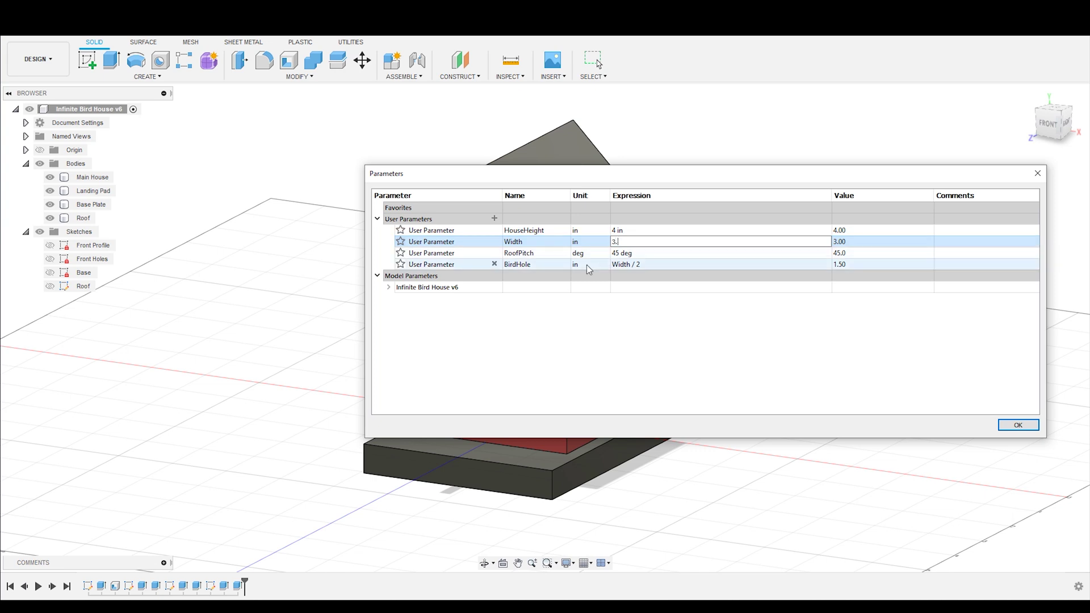
pyautogui.press('Return')
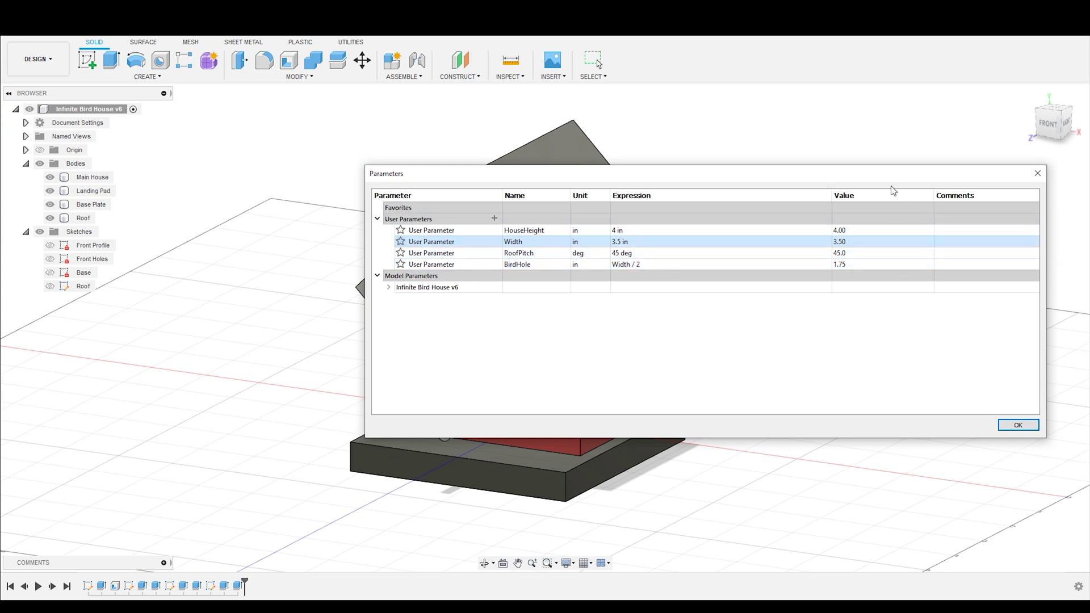
pyautogui.moveTo(883, 179)
pyautogui.mouseDown()
pyautogui.moveTo(873, 204)
pyautogui.moveTo(914, 519)
pyautogui.moveTo(835, 177)
pyautogui.moveTo(865, 174)
pyautogui.mouseUp()
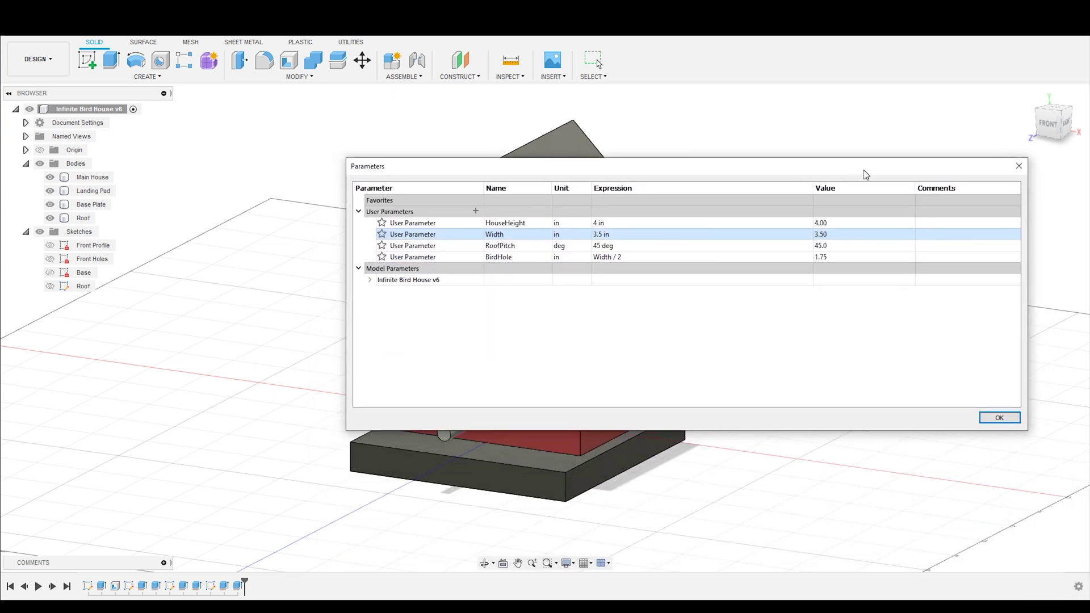
pyautogui.click(990, 420)
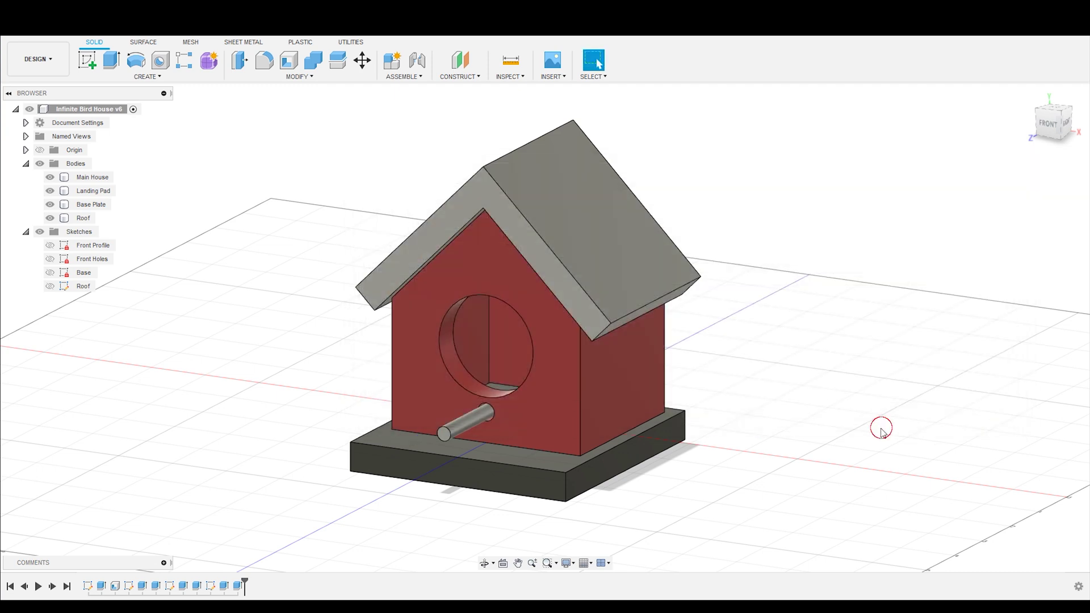
# In the Front Holes sketch, redefine the Ø0.25 perch hole diameter as PegHole = .25.
pyautogui.rightClick(128, 587)
pyautogui.click(154, 468)
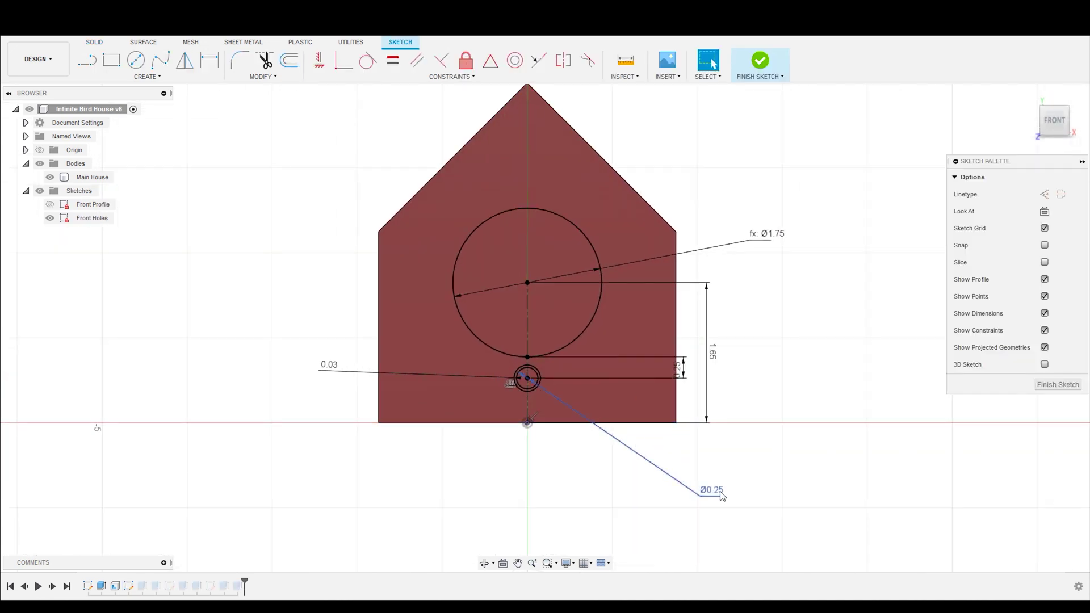
pyautogui.doubleClick(720, 496)
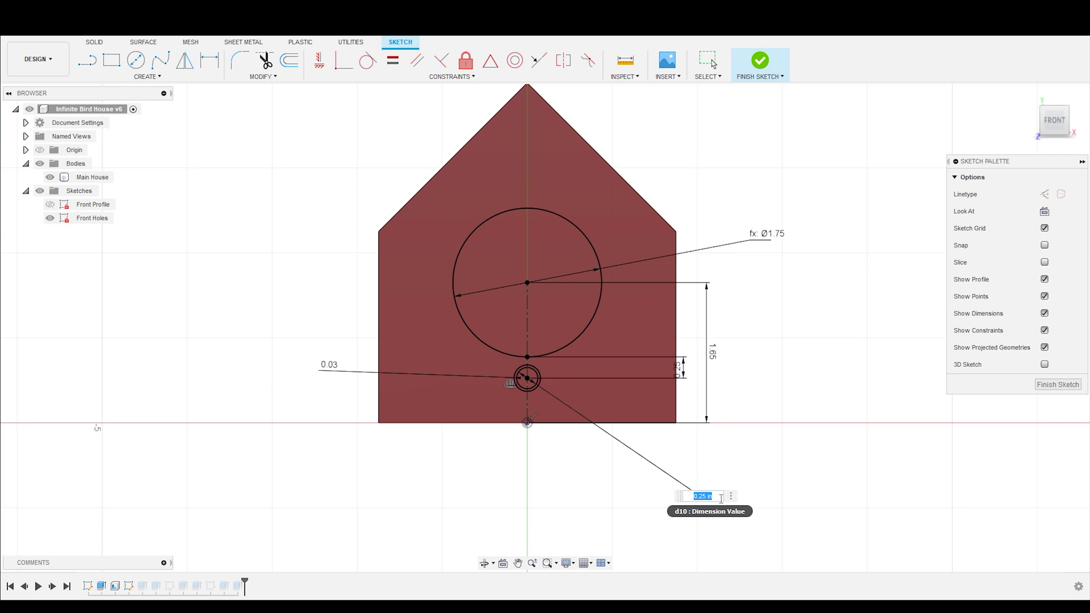
pyautogui.write('PegHole=')
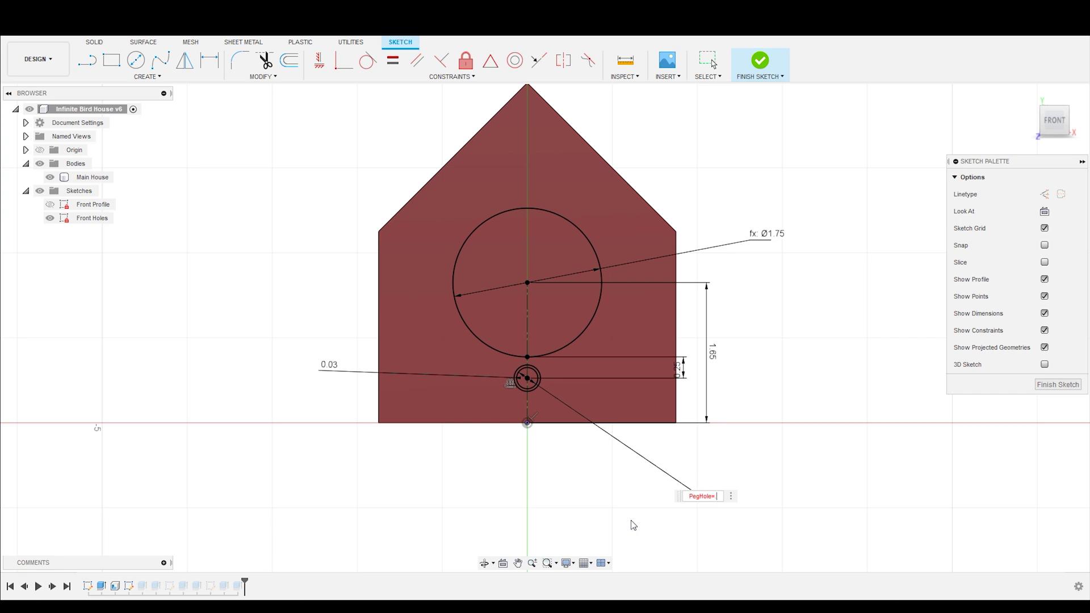
pyautogui.write('.25')
pyautogui.press('Return')
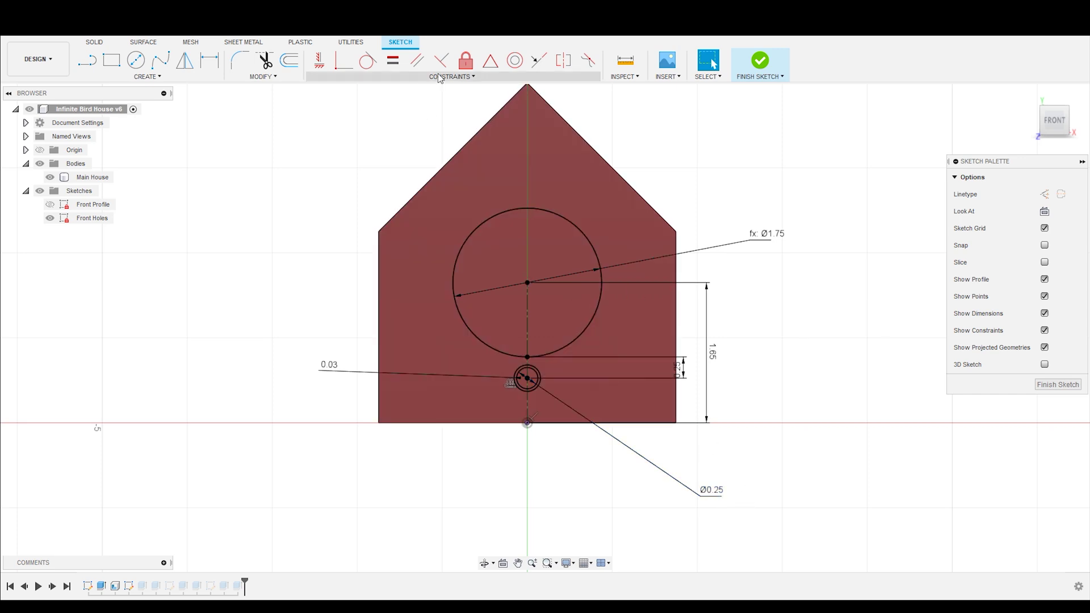
pyautogui.click(262, 76)
pyautogui.click(269, 191)
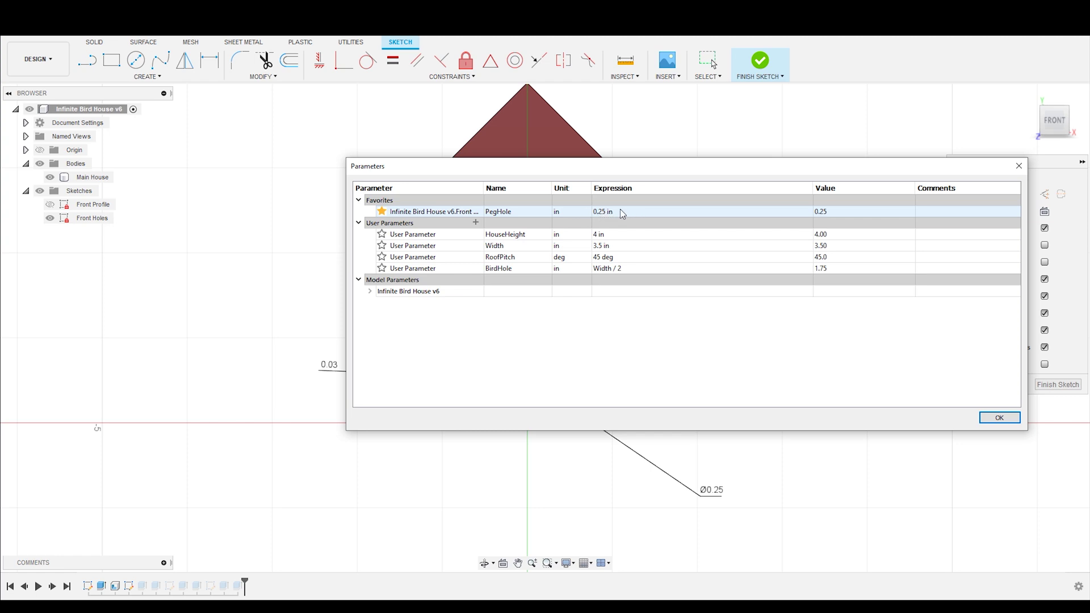
pyautogui.click(369, 291)
pyautogui.click(369, 292)
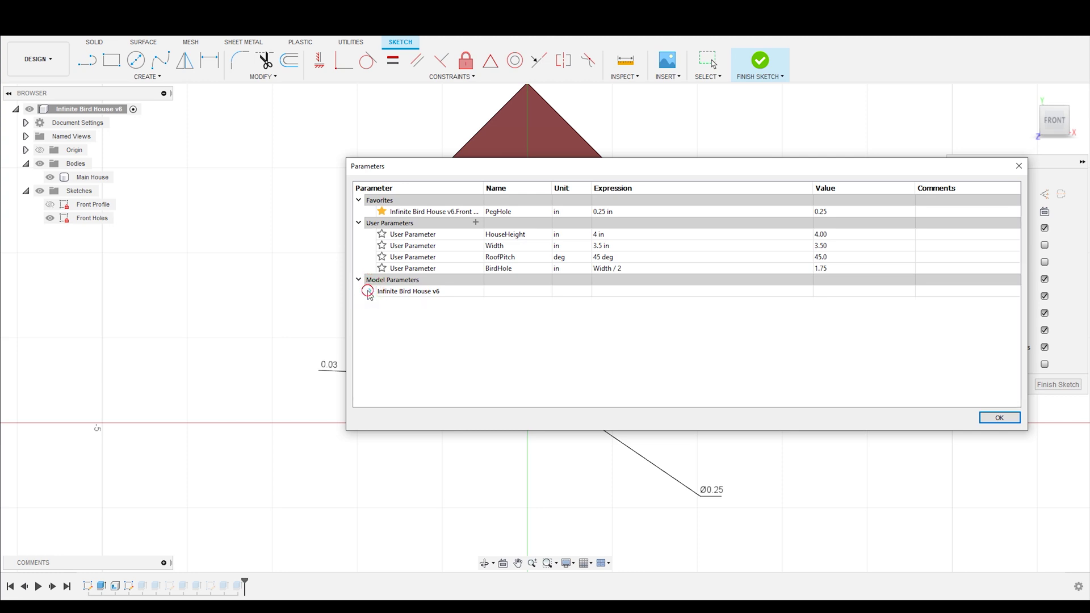
pyautogui.click(373, 292)
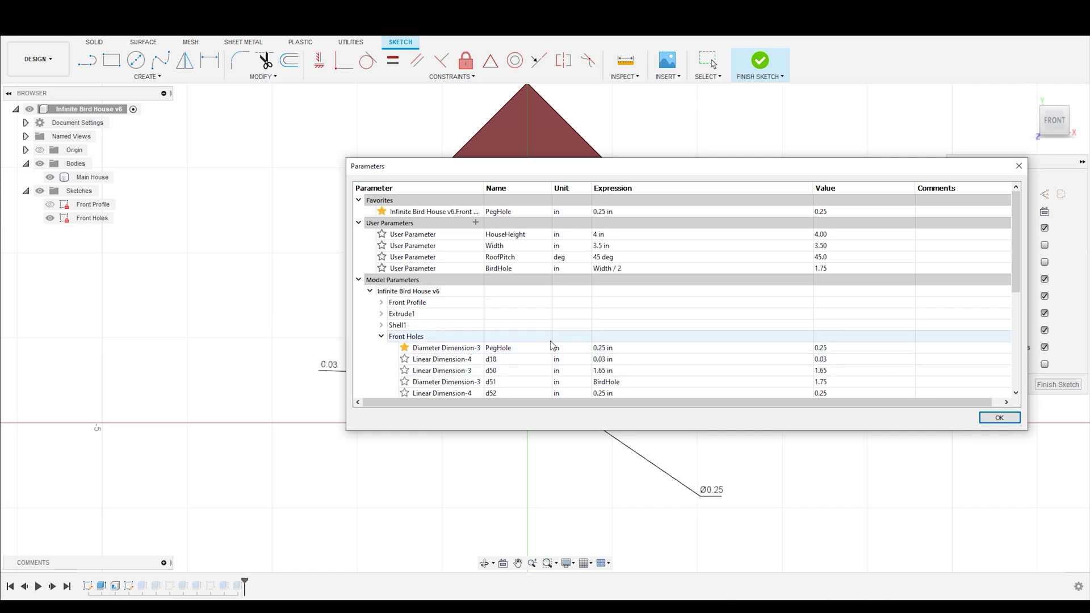
pyautogui.moveTo(522, 168)
pyautogui.mouseDown()
pyautogui.moveTo(718, 150)
pyautogui.moveTo(762, 129)
pyautogui.moveTo(382, 290)
pyautogui.moveTo(410, 216)
pyautogui.moveTo(688, 147)
pyautogui.moveTo(590, 167)
pyautogui.mouseUp()
pyautogui.scroll(-1, 438, 262)
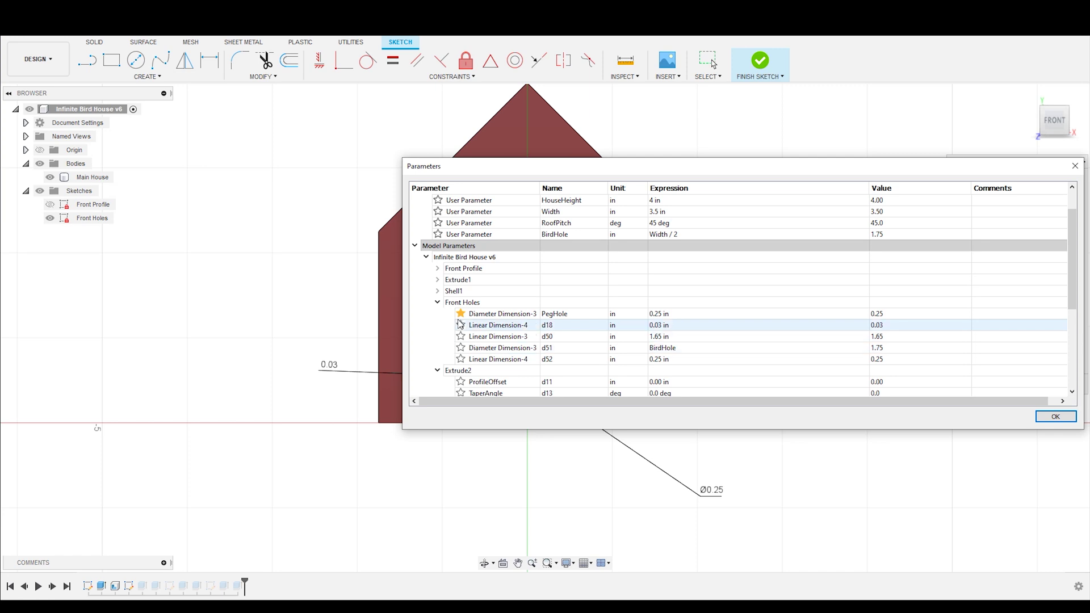
pyautogui.scroll(1, 511, 307)
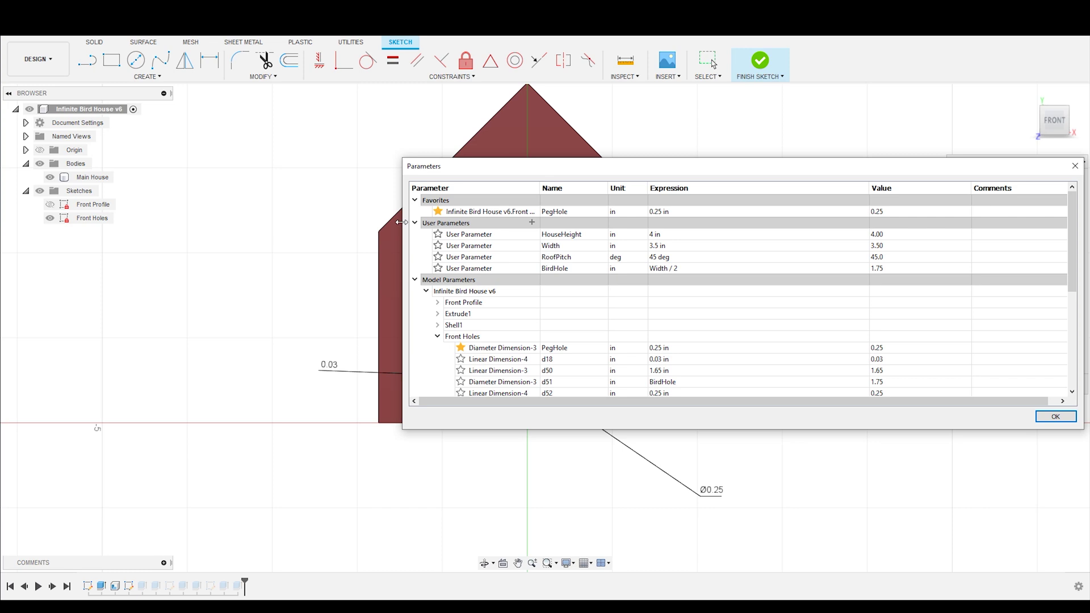
pyautogui.click(1056, 417)
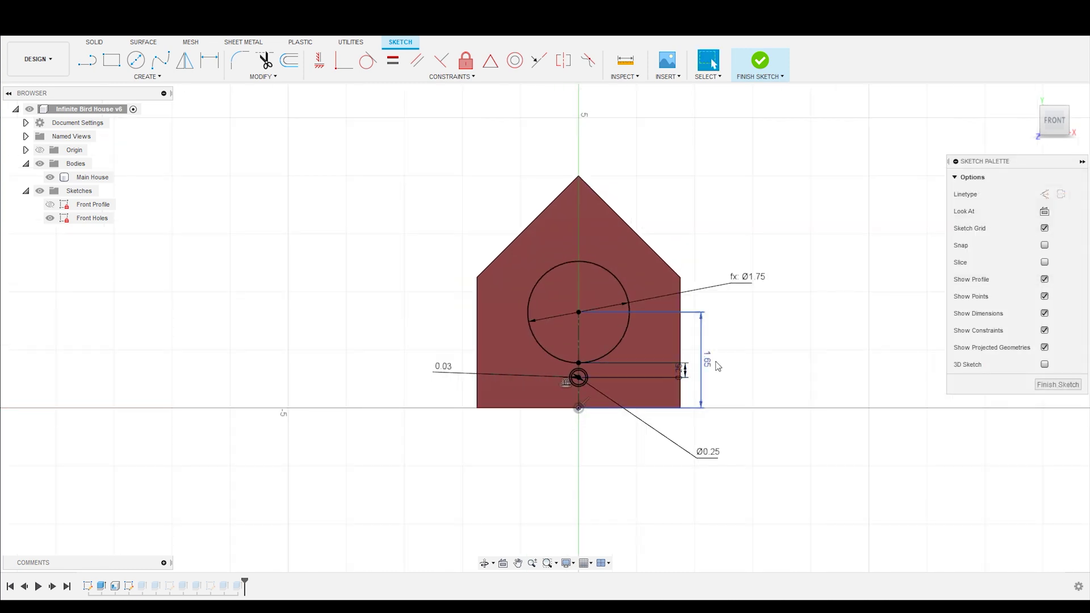
# Zoom in, go to the home view and finish the Front Holes sketch.
pyautogui.scroll(3, 724, 364)
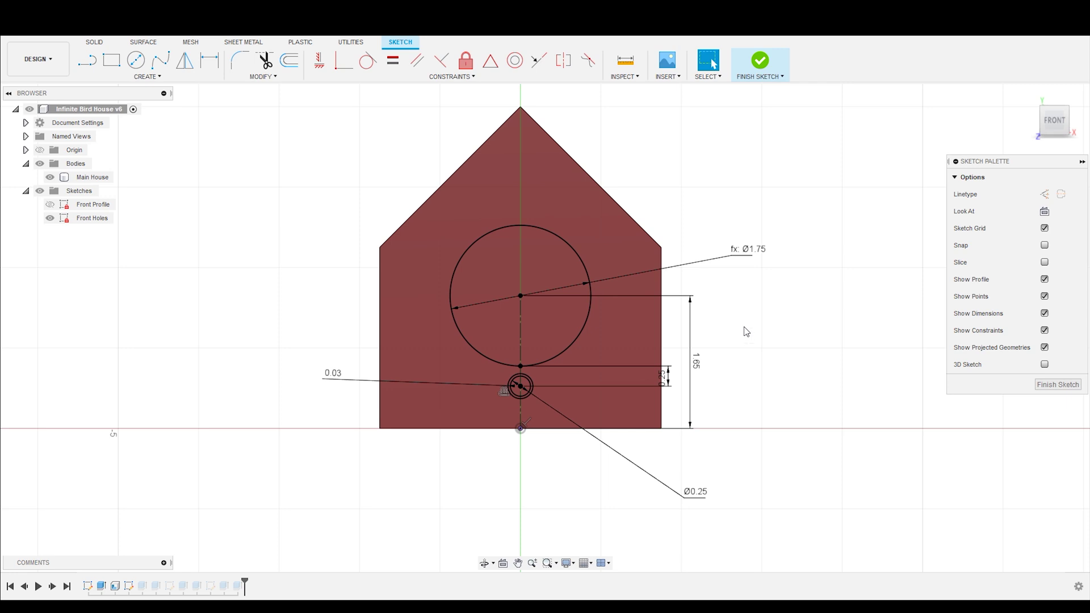
pyautogui.press('F6')
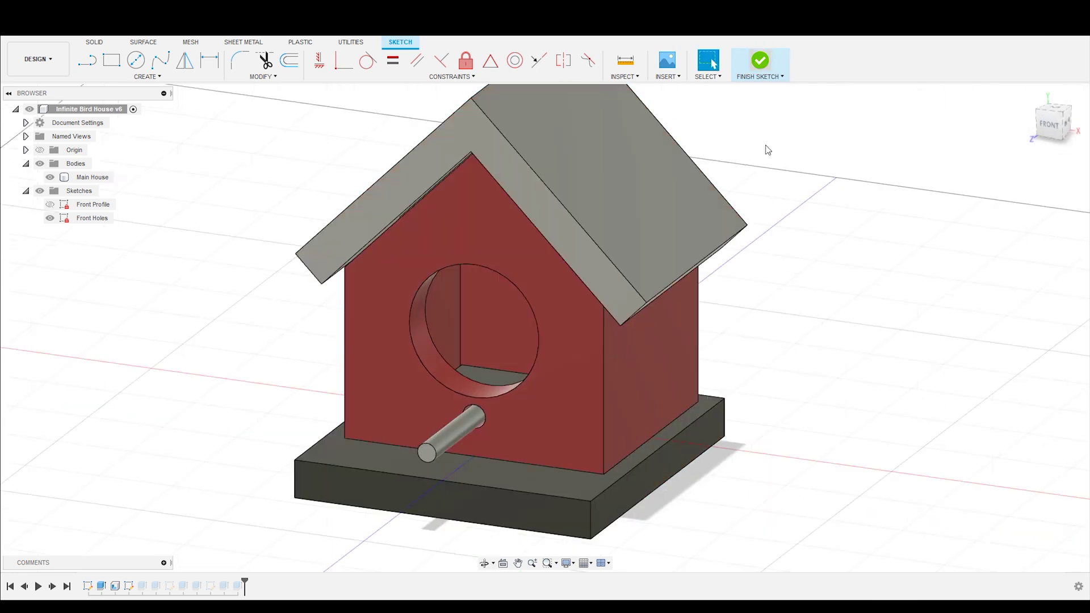
pyautogui.click(760, 60)
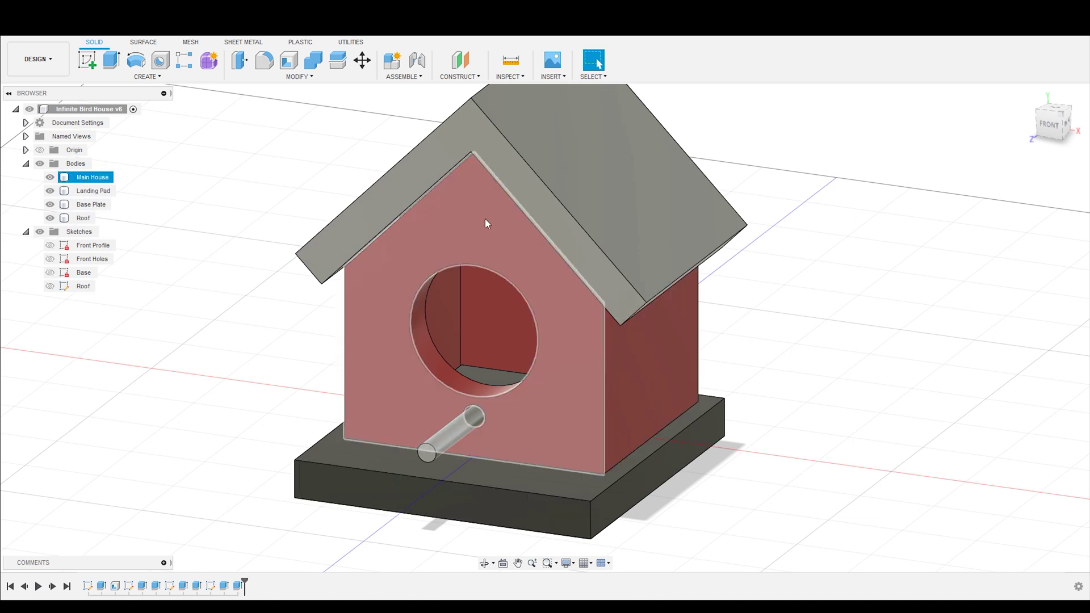
pyautogui.rightClick(88, 585)
# Edit the Front Profile sketch and draw a small circle on the centre line below the peak.
pyautogui.click(108, 466)
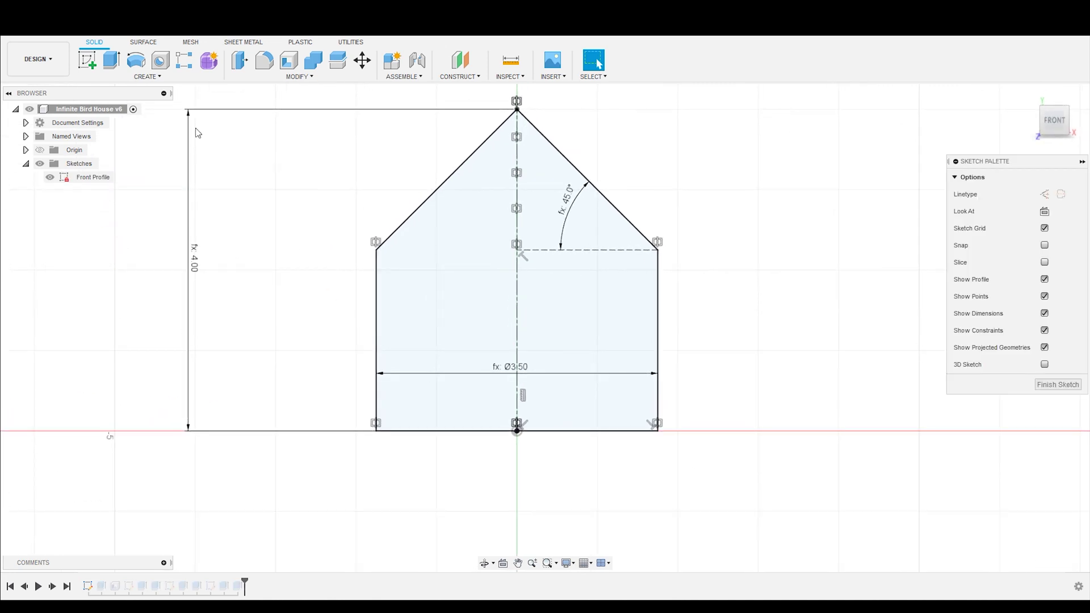
pyautogui.press('c')
pyautogui.click(518, 190)
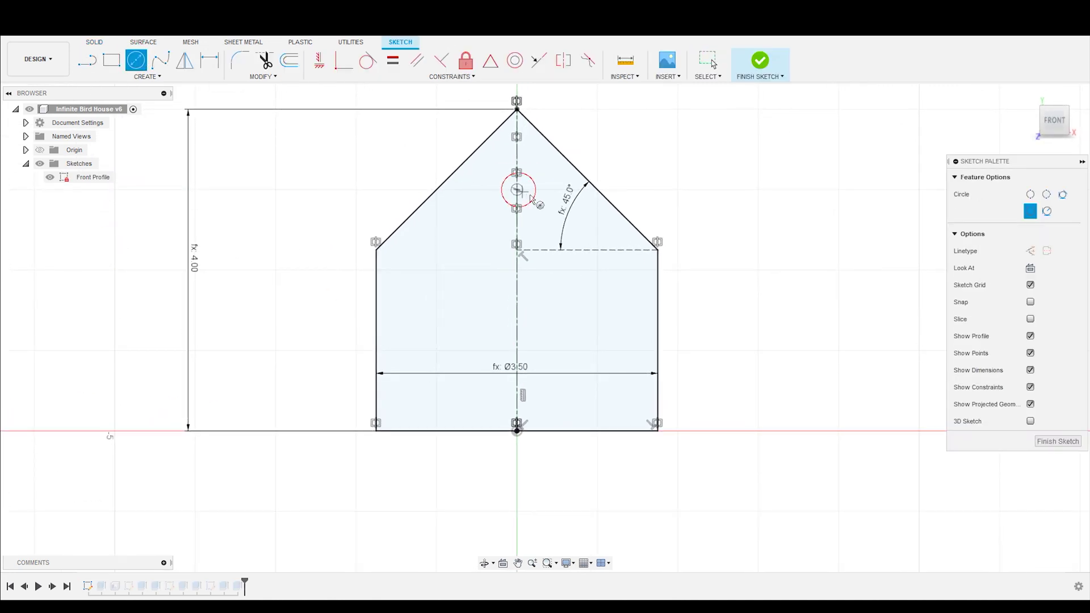
pyautogui.click(527, 200)
pyautogui.press('Escape')
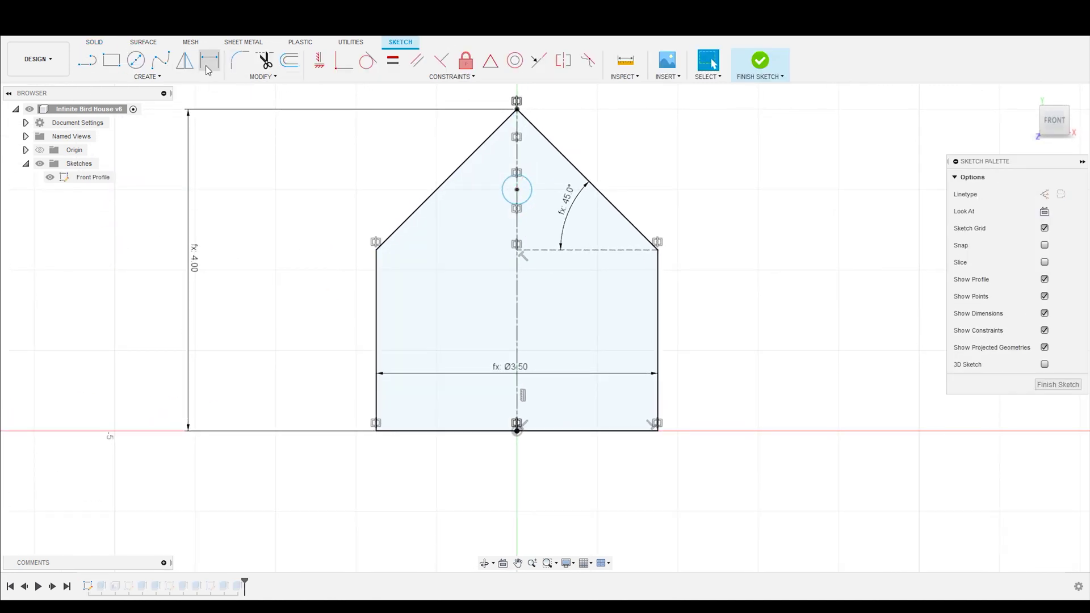
# Dimension the circle's diameter to PegHole and finish the Front Profile sketch.
pyautogui.click(210, 60)
pyautogui.press('Escape')
pyautogui.click(217, 67)
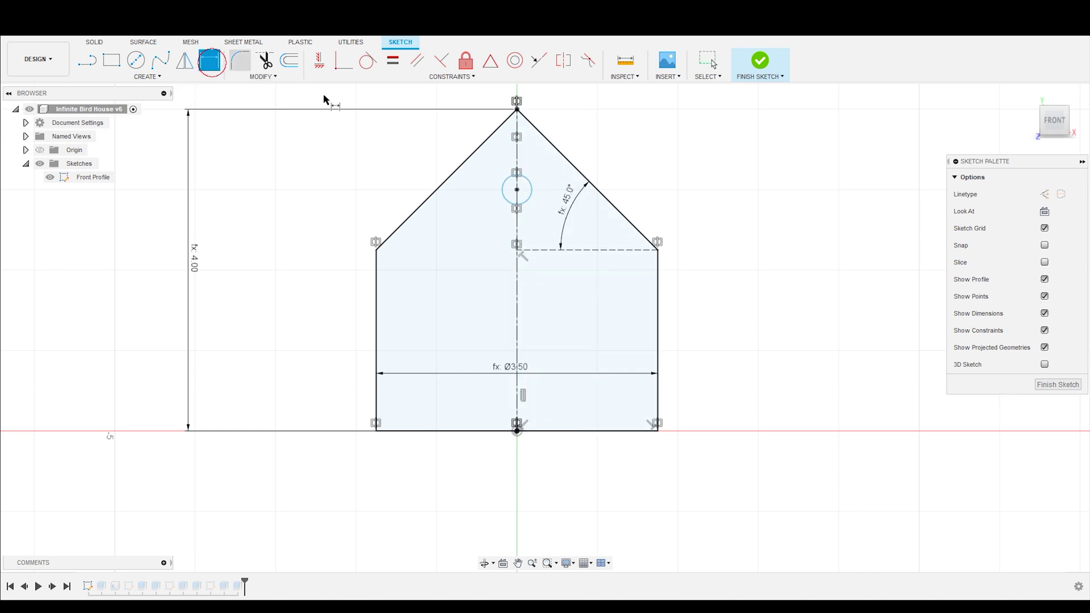
pyautogui.click(531, 183)
pyautogui.click(606, 139)
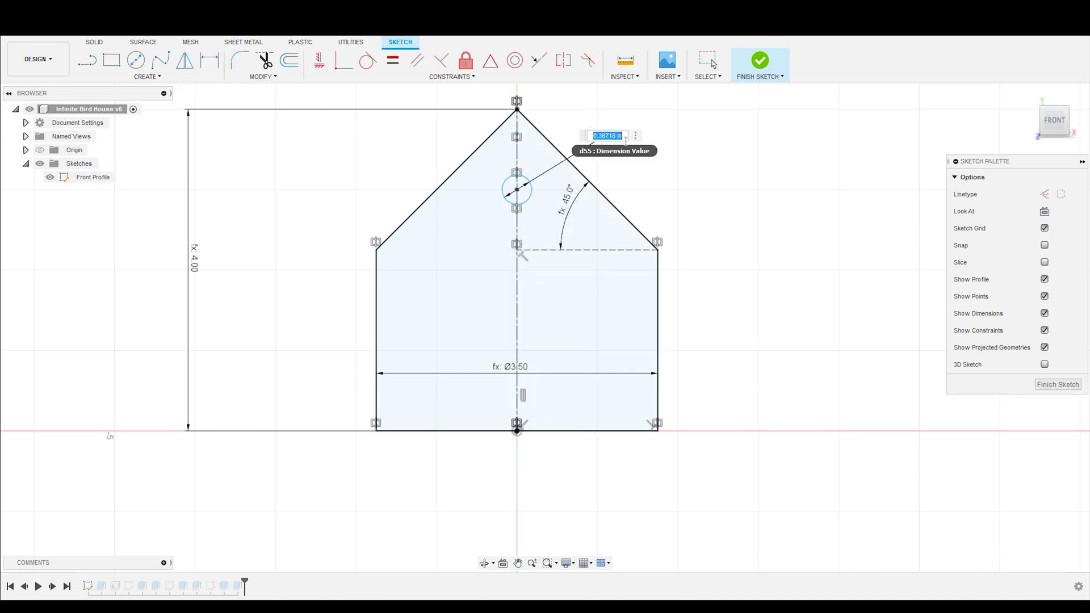
pyautogui.write('P')
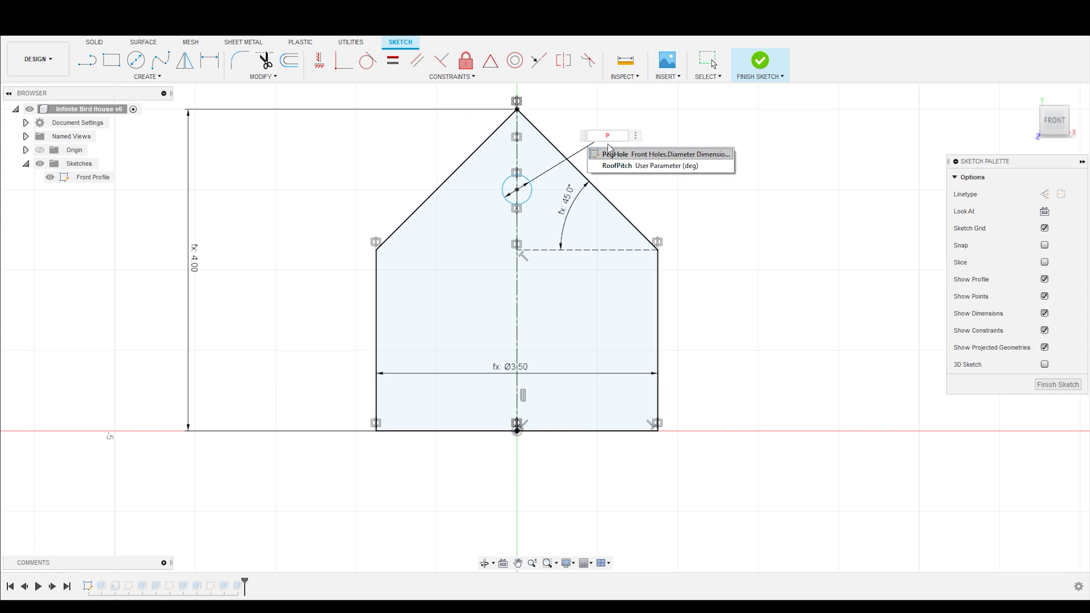
pyautogui.click(624, 154)
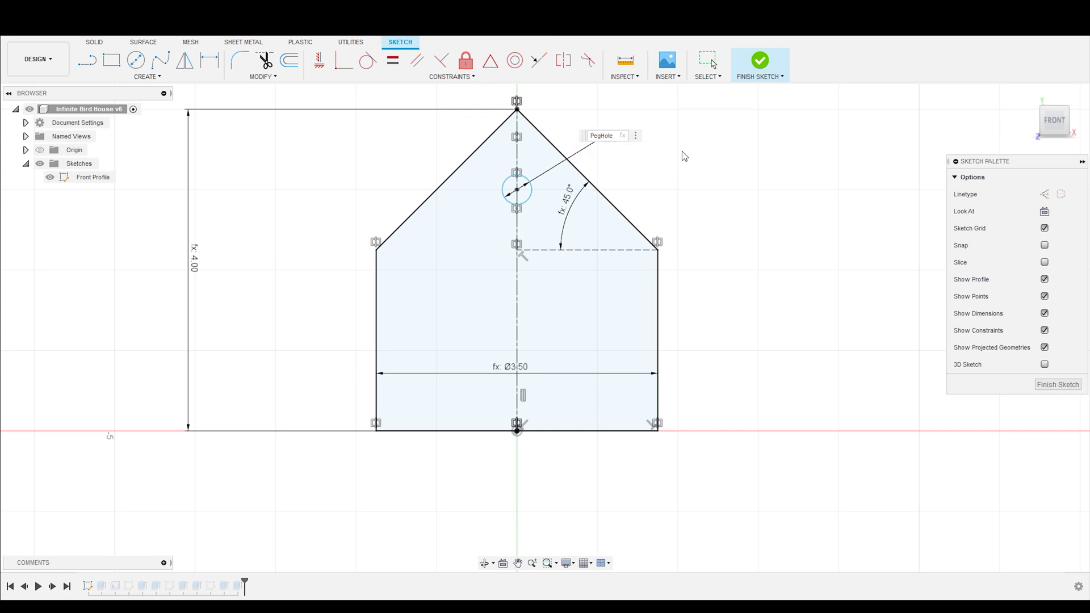
pyautogui.press('Return')
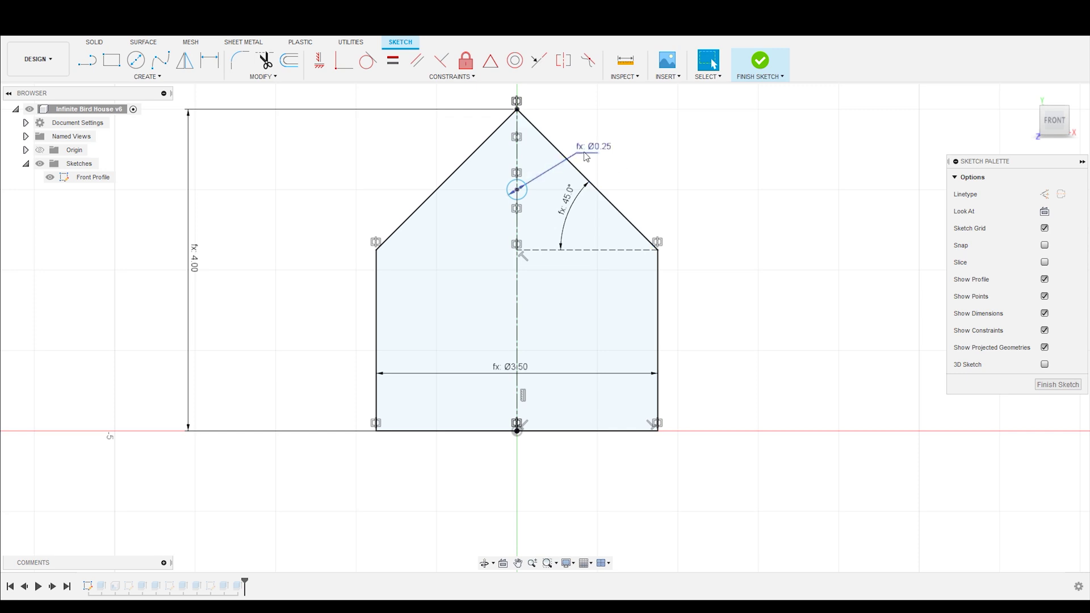
pyautogui.scroll(-1, 625, 170)
pyautogui.scroll(1, 627, 198)
pyautogui.keyDown('shift'); pyautogui.moveTo(627, 198); pyautogui.dragTo(331, 110, button='middle'); pyautogui.keyUp('shift')
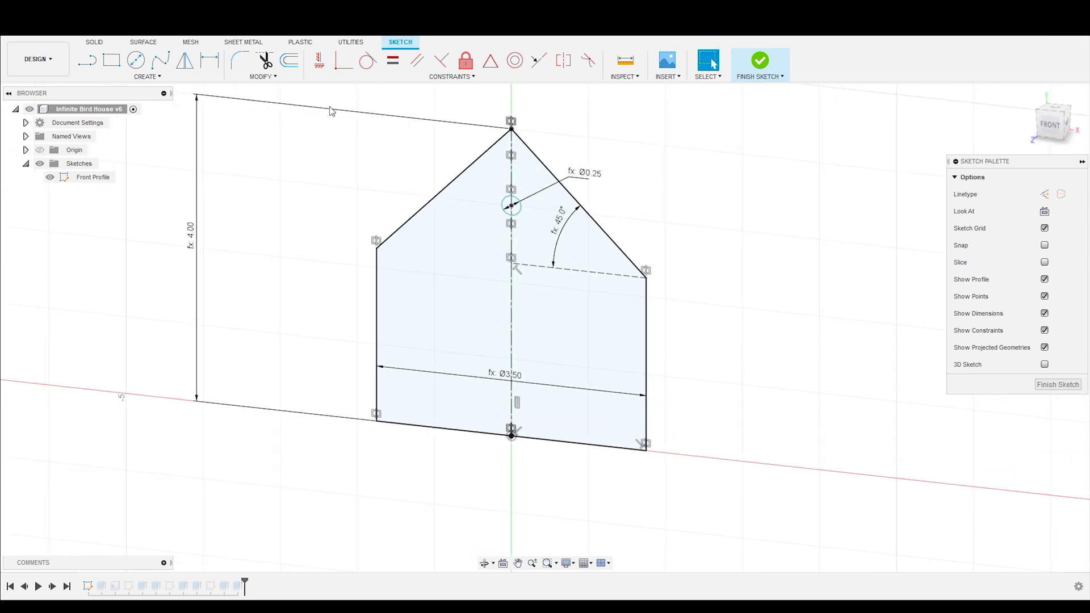
pyautogui.click(777, 73)
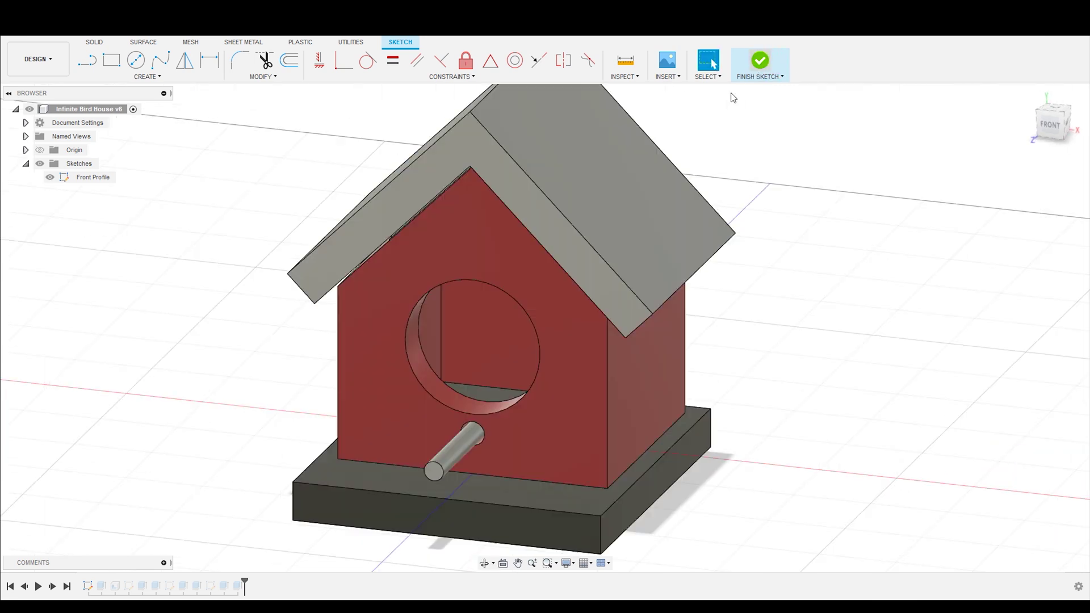
# Undo the Front Holes sketch deletion and remove the extra circle with Ctrl+Z.
pyautogui.click(116, 586)
pyautogui.rightClick(128, 586)
pyautogui.click(170, 536)
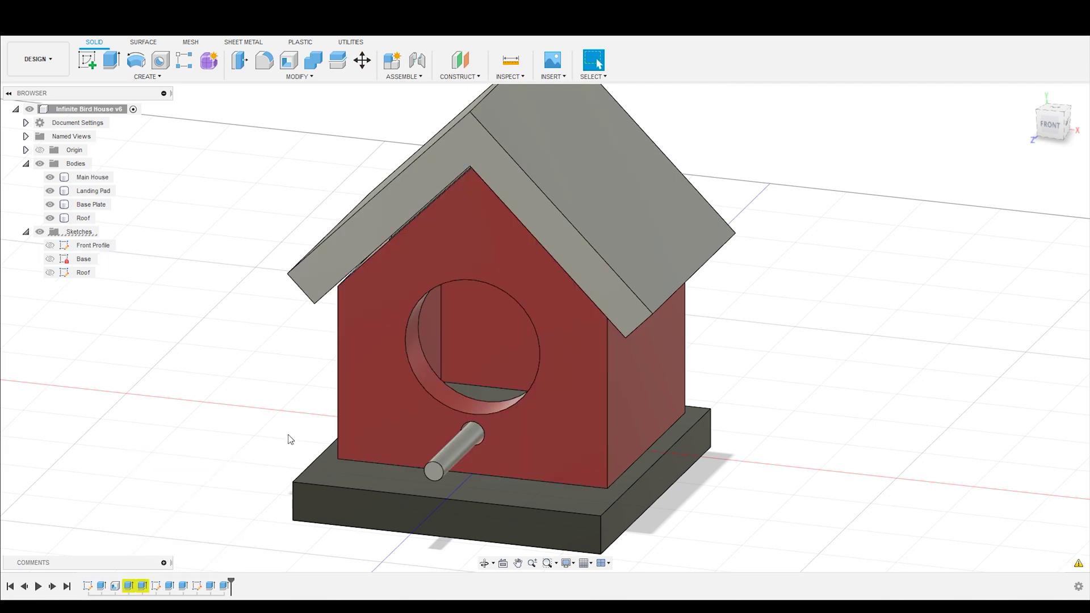
pyautogui.hotkey('ctrl', 'z')
pyautogui.hotkey('ctrl', 'z')
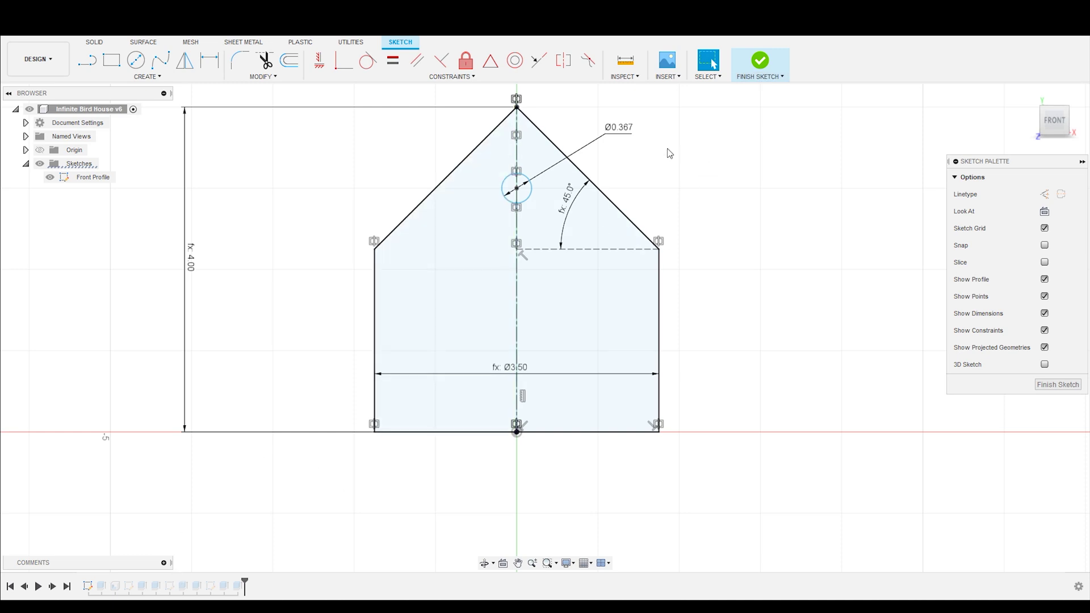
pyautogui.hotkey('ctrl', 'z')
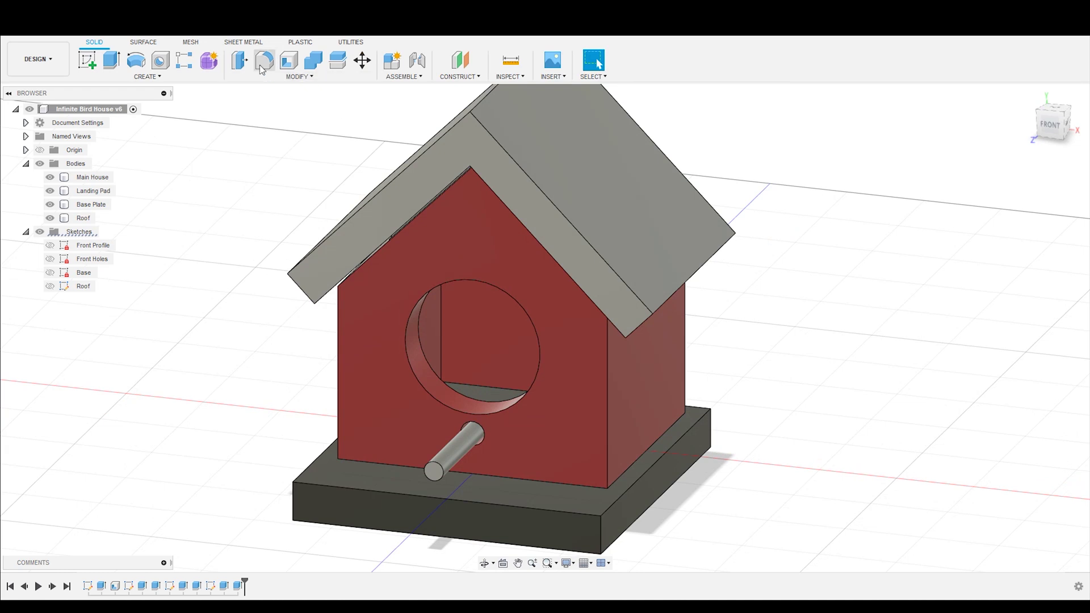
# Cancel the fillet and open the Parameters table with Model Parameters collapsed.
pyautogui.click(275, 71)
pyautogui.click(1065, 338)
pyautogui.click(299, 76)
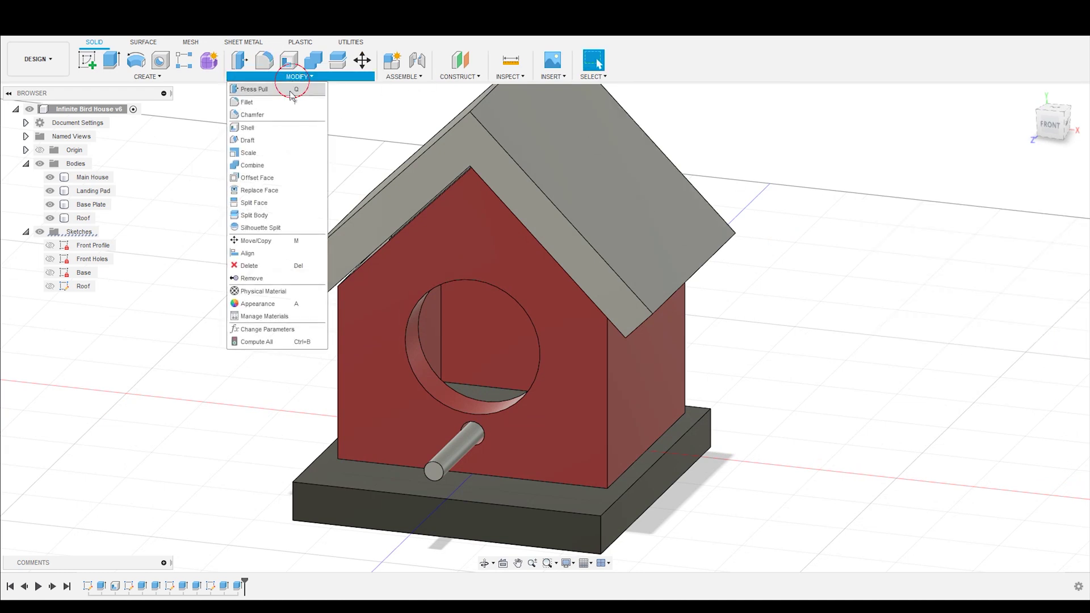
pyautogui.click(264, 337)
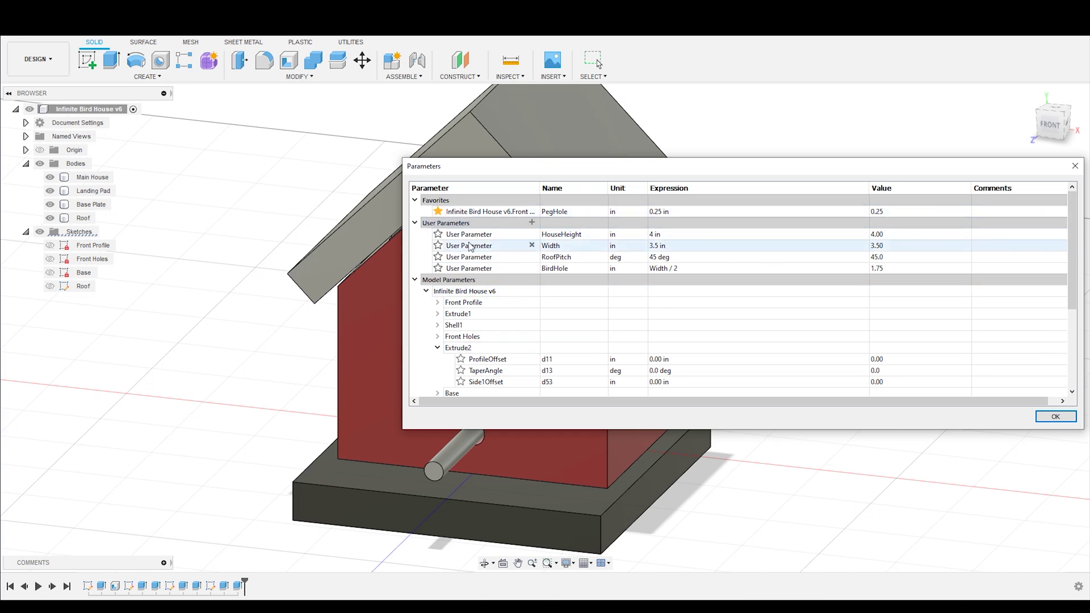
pyautogui.moveTo(588, 172); pyautogui.dragTo(451, 167)
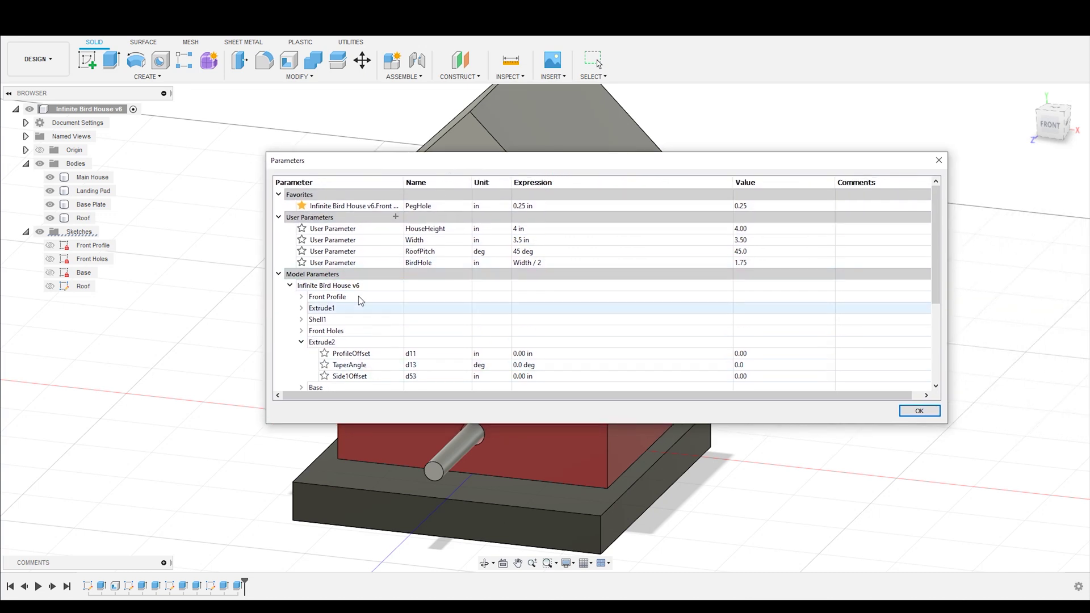
pyautogui.click(279, 274)
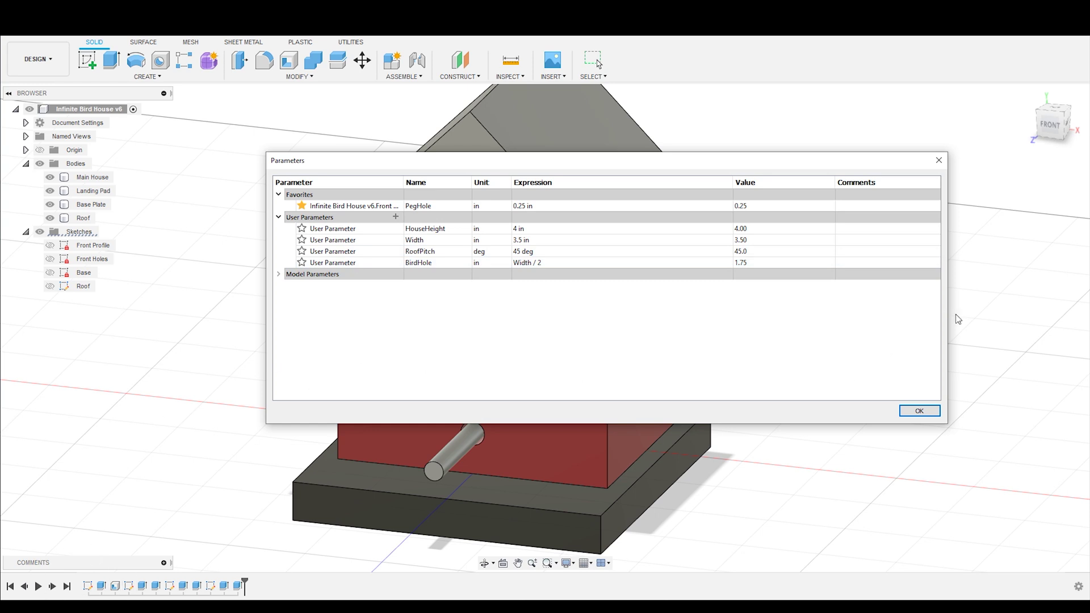
# Unstar PegHole in Favorites, expand Front Holes, and close the Parameters table.
pyautogui.moveTo(949, 312); pyautogui.dragTo(677, 329)
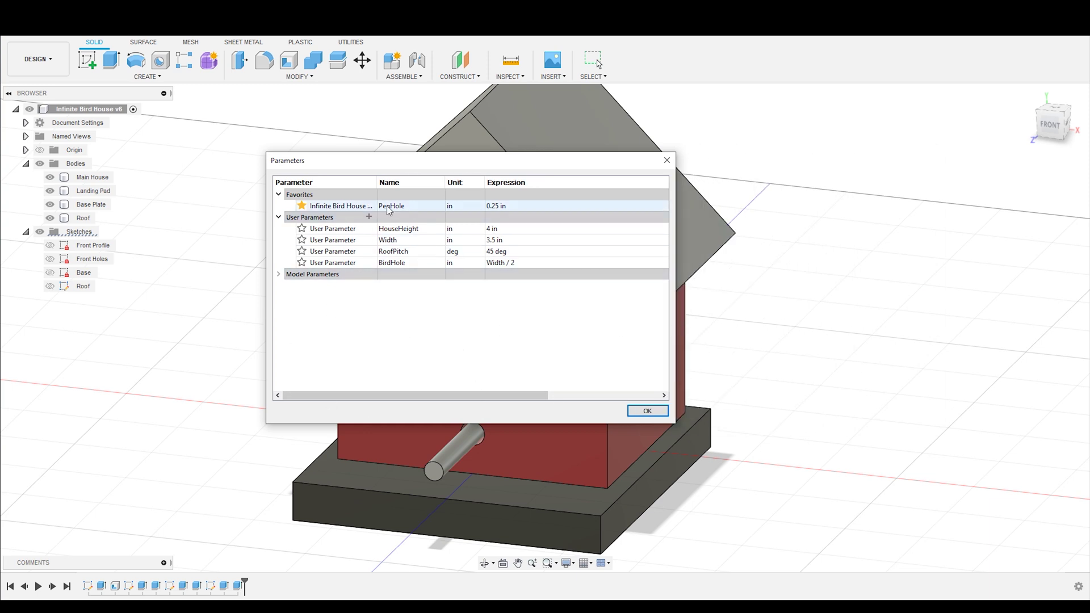
pyautogui.click(302, 207)
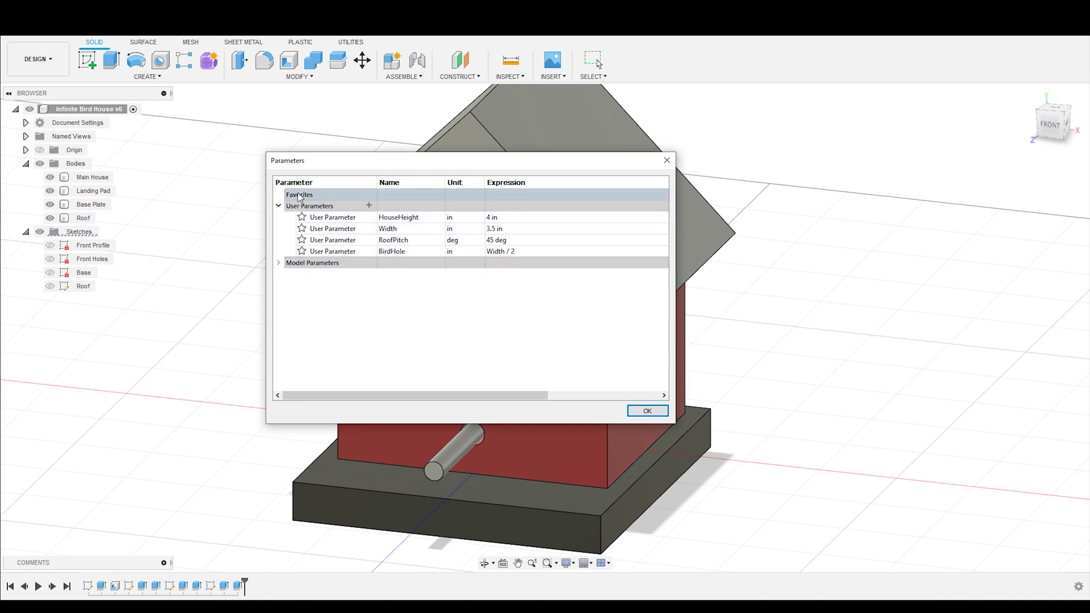
pyautogui.click(278, 263)
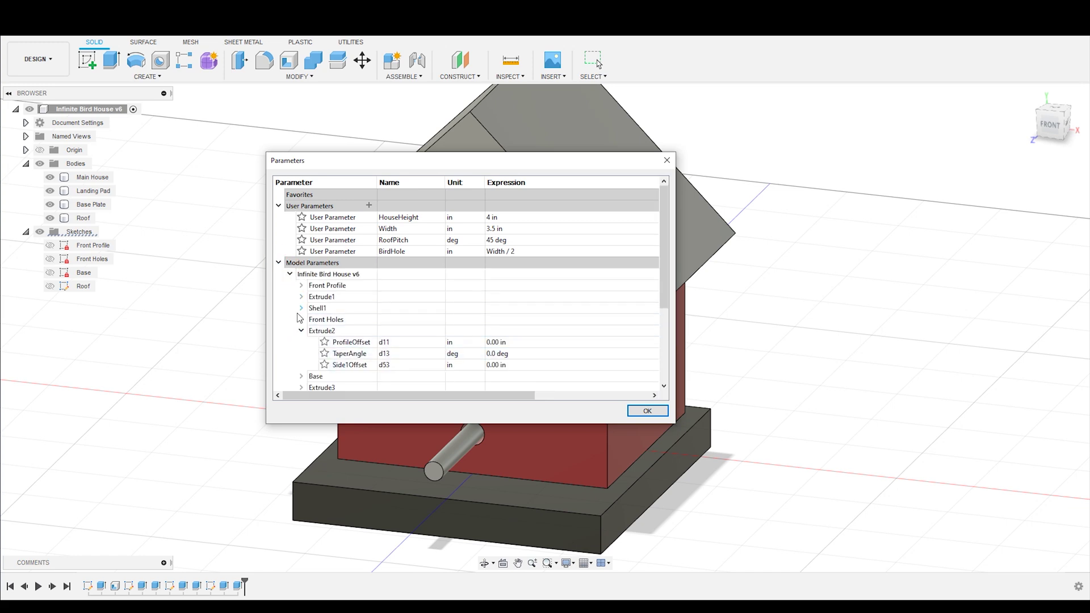
pyautogui.click(301, 320)
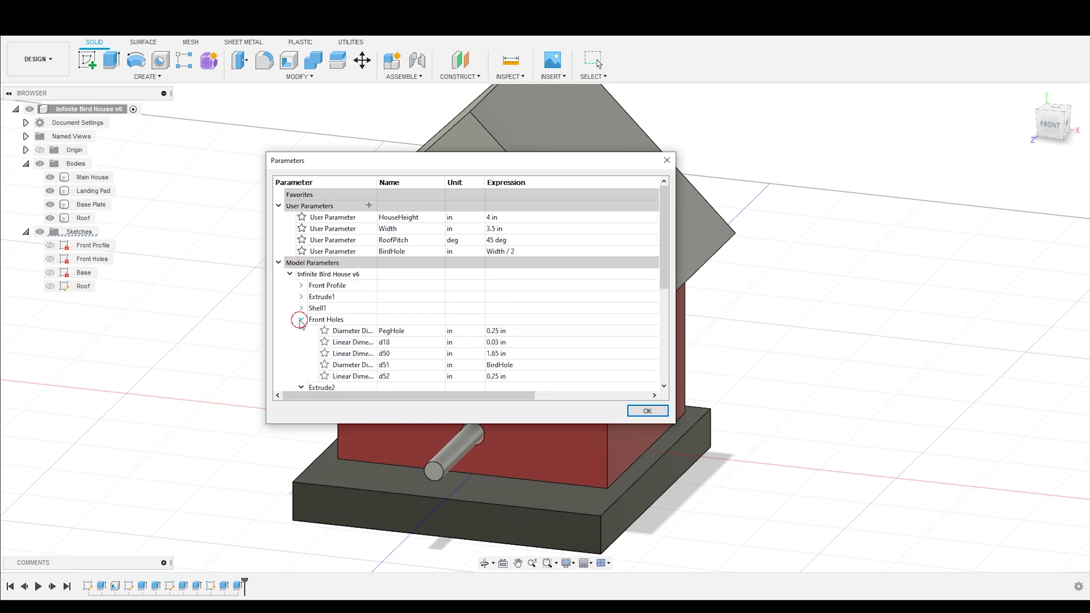
pyautogui.click(325, 331)
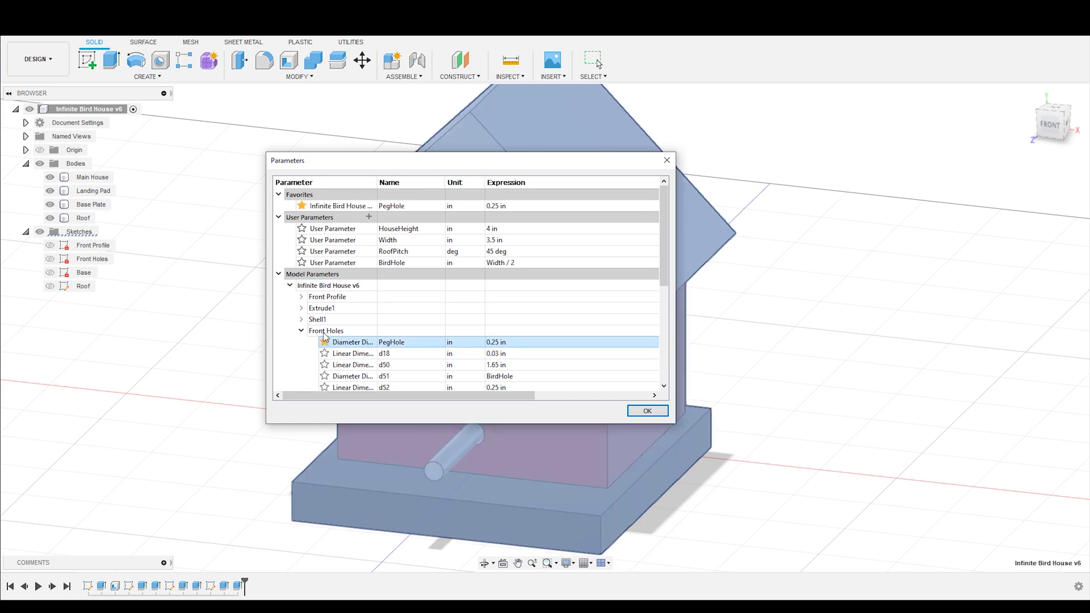
pyautogui.click(301, 205)
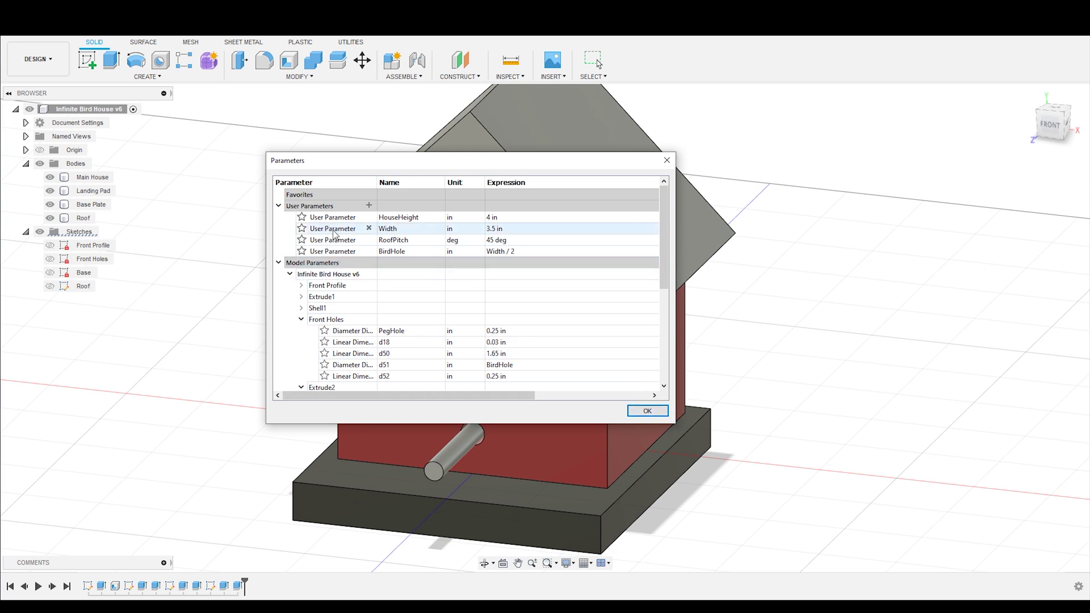
pyautogui.click(647, 411)
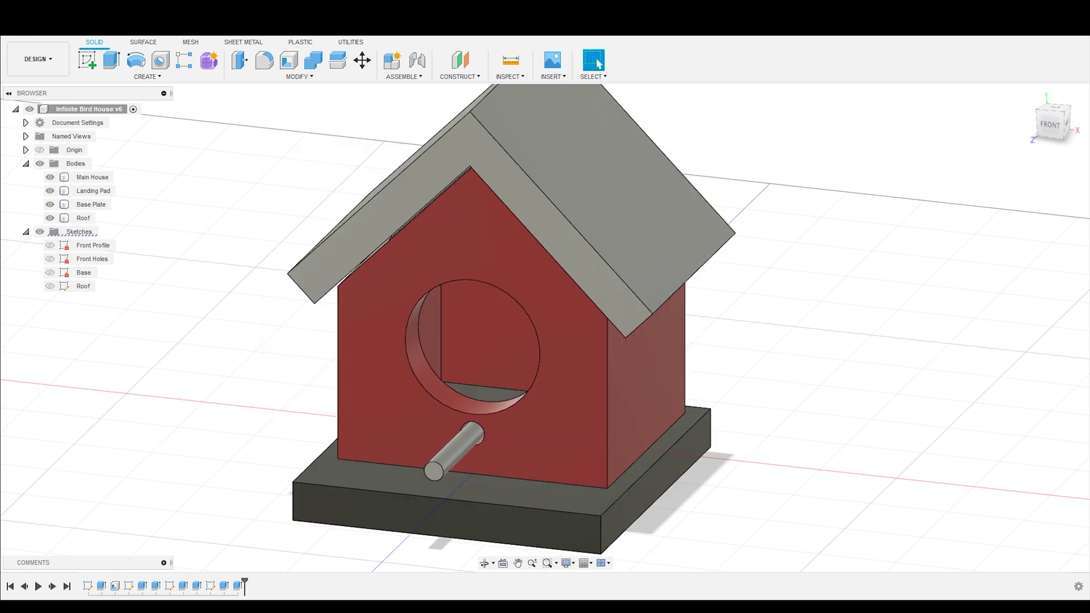
pyautogui.scroll(-2, 806, 369)
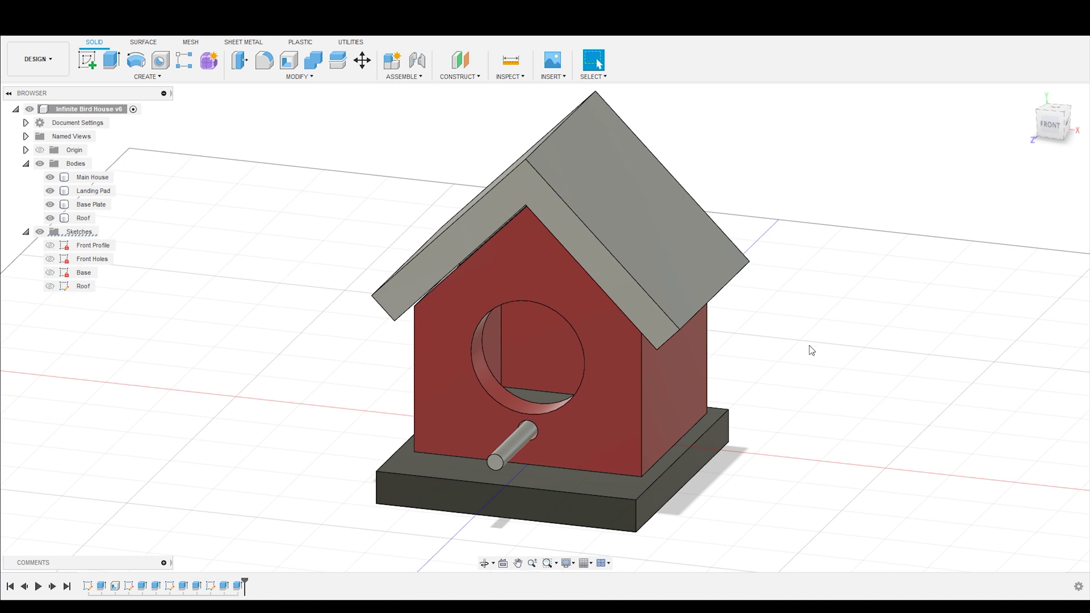
pyautogui.keyDown('shift'); pyautogui.moveTo(784, 345); pyautogui.dragTo(637, 352, button='middle'); pyautogui.keyUp('shift')
pyautogui.scroll(-2, 205, 358)
pyautogui.scroll(1, 562, 347)
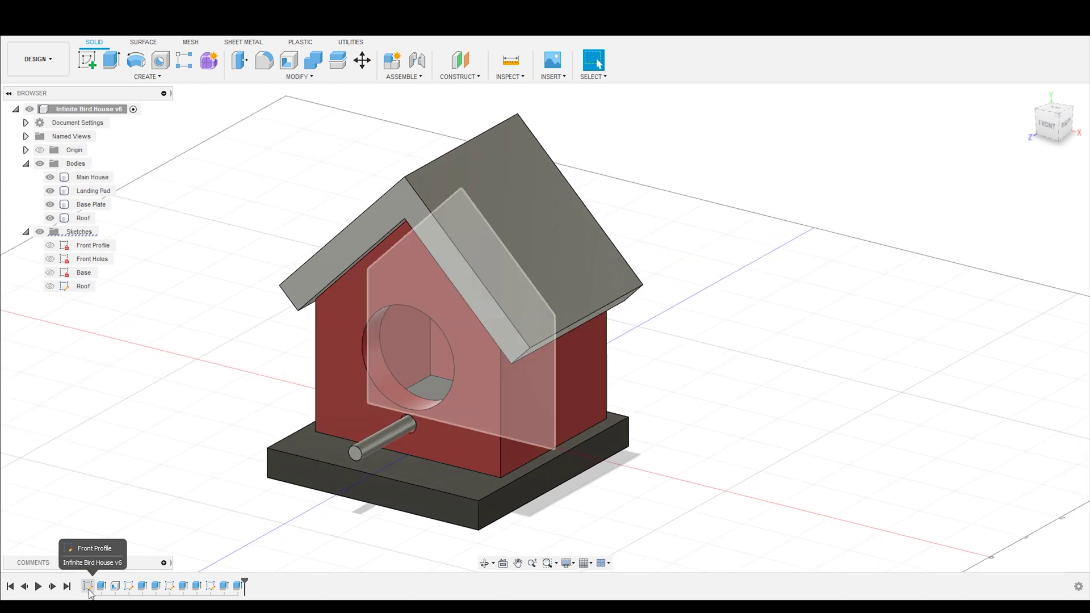
pyautogui.scroll(-1, 657, 396)
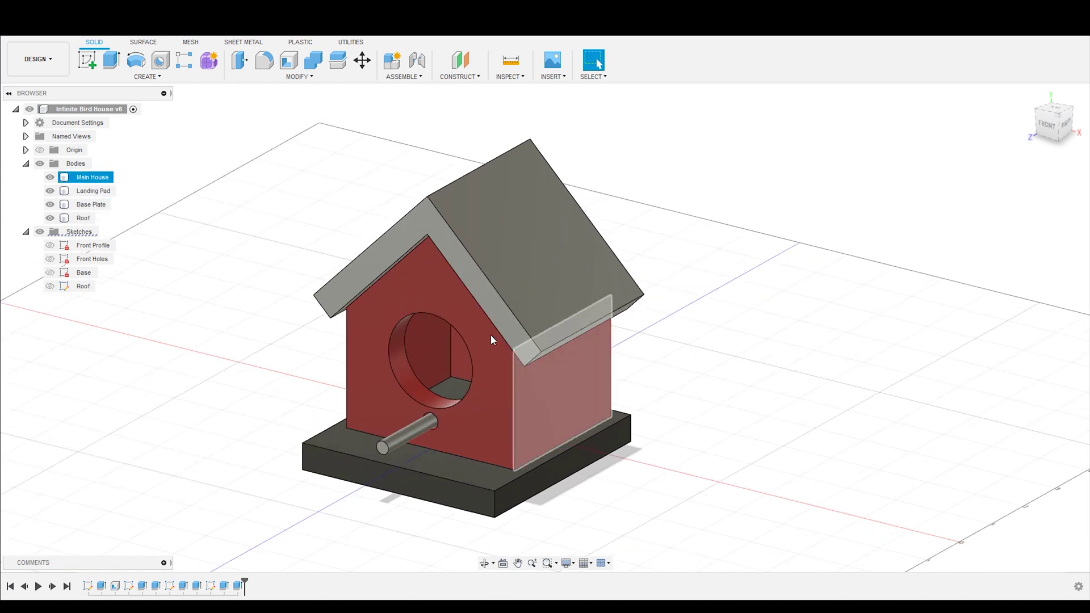
pyautogui.scroll(1, 253, 310)
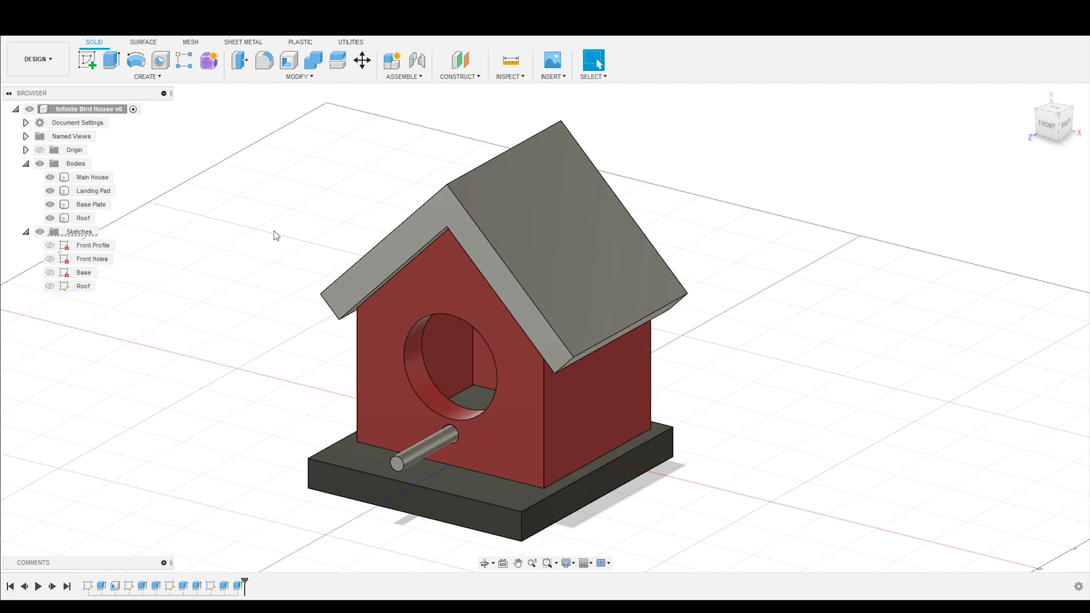
# Add a ModelTolerances user parameter with expression .03 in and close the Parameters table.
pyautogui.click(299, 76)
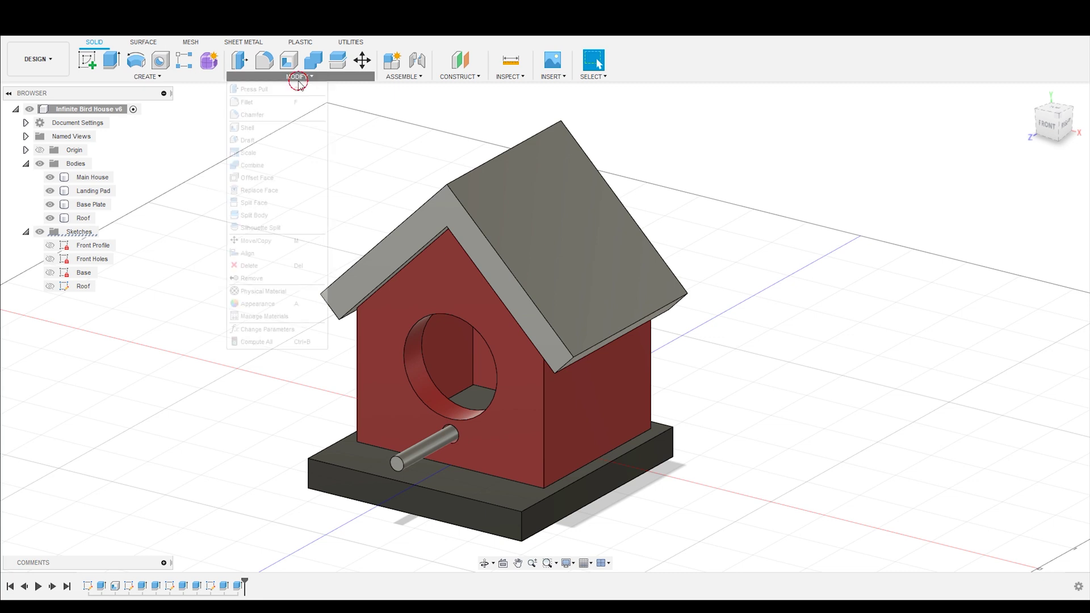
pyautogui.click(269, 331)
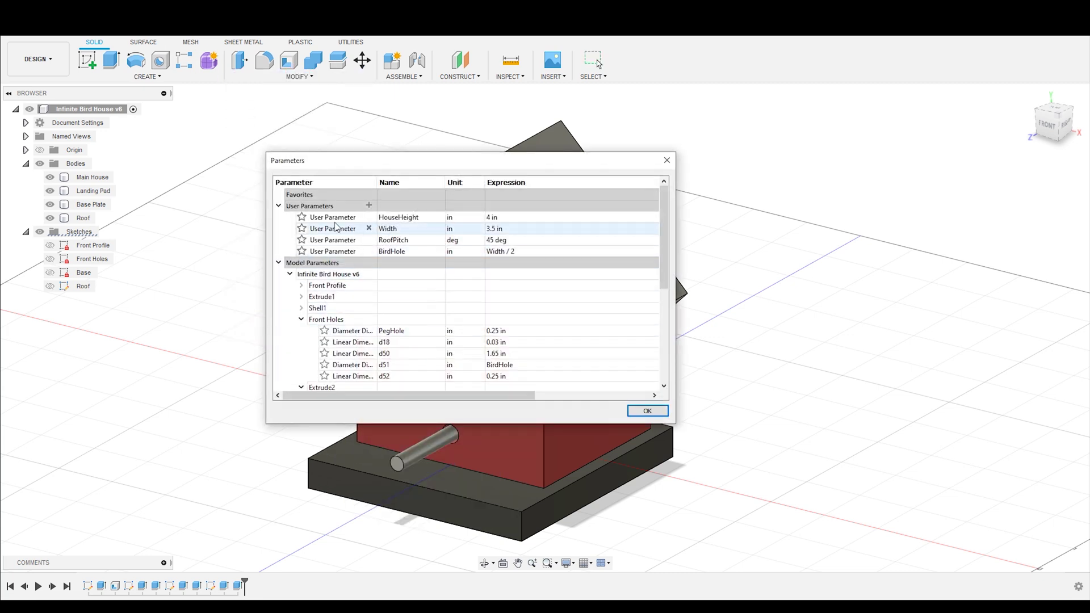
pyautogui.click(369, 206)
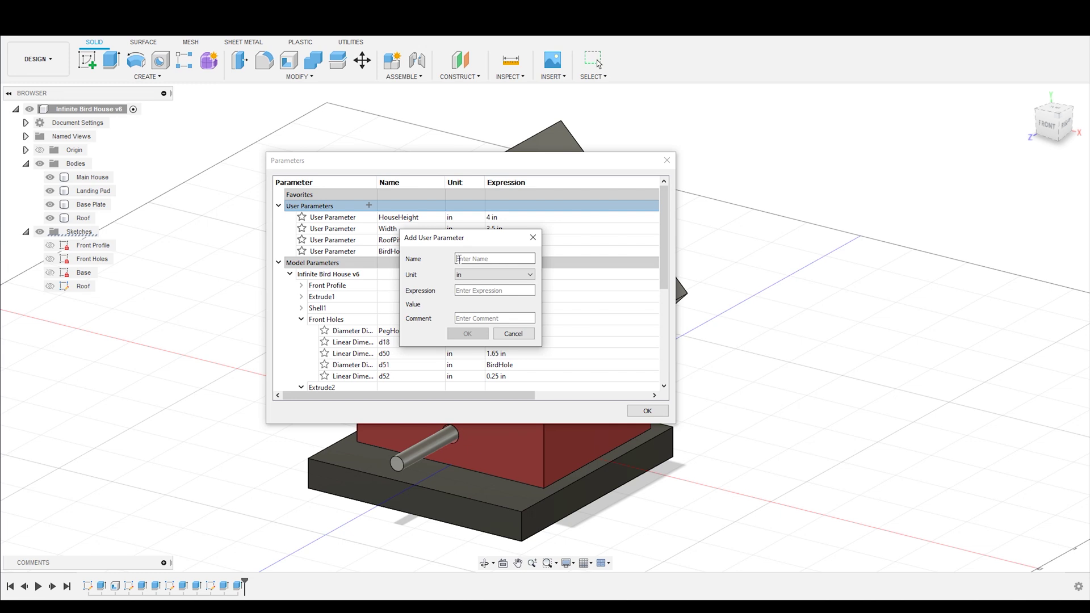
pyautogui.write('ModelTolerances')
pyautogui.click(476, 292)
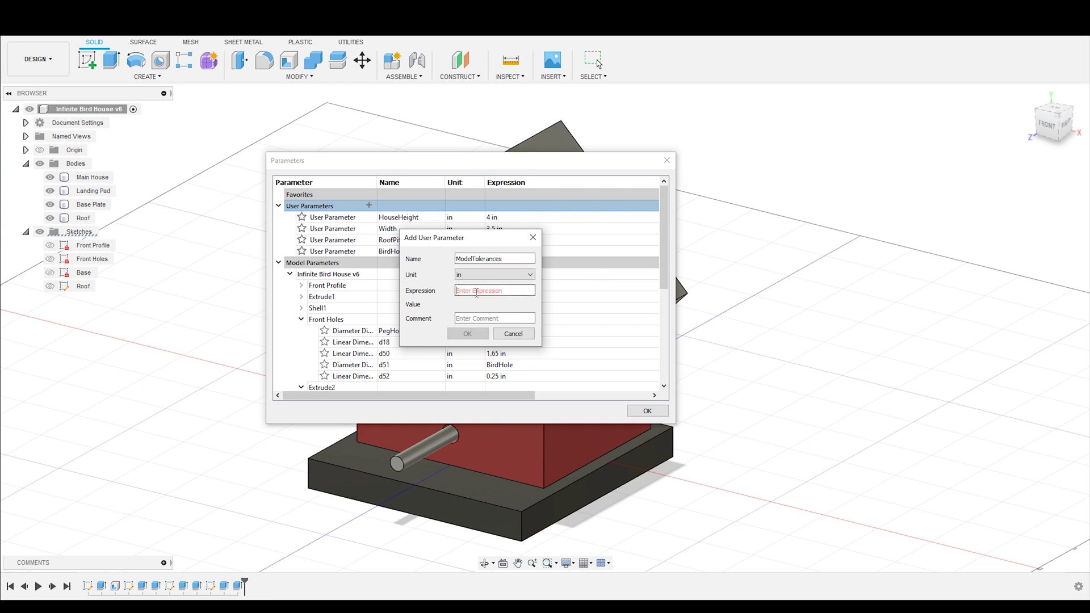
pyautogui.write('.03')
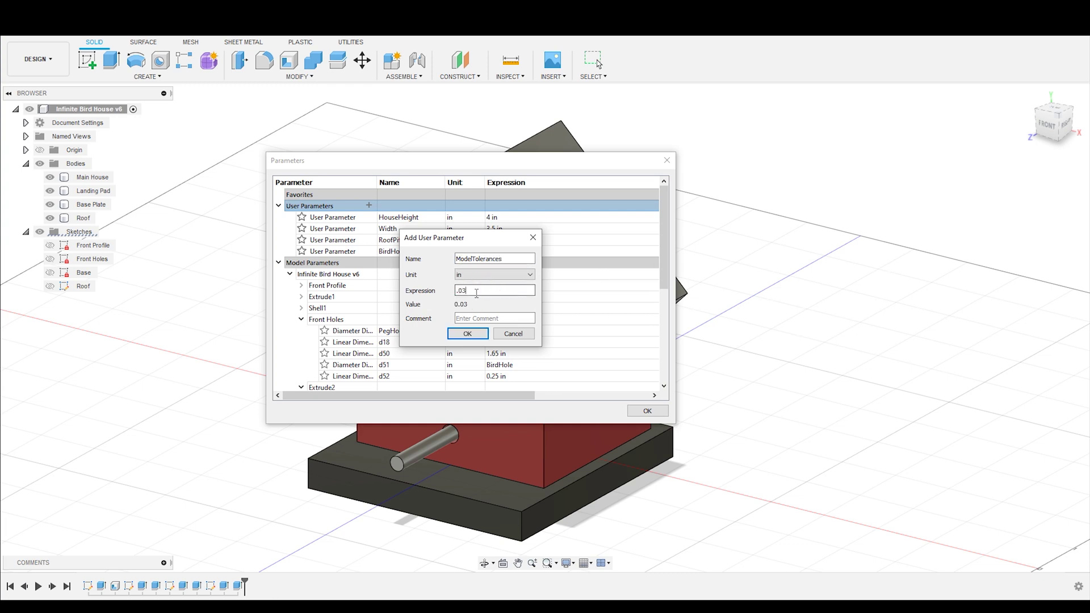
pyautogui.click(468, 333)
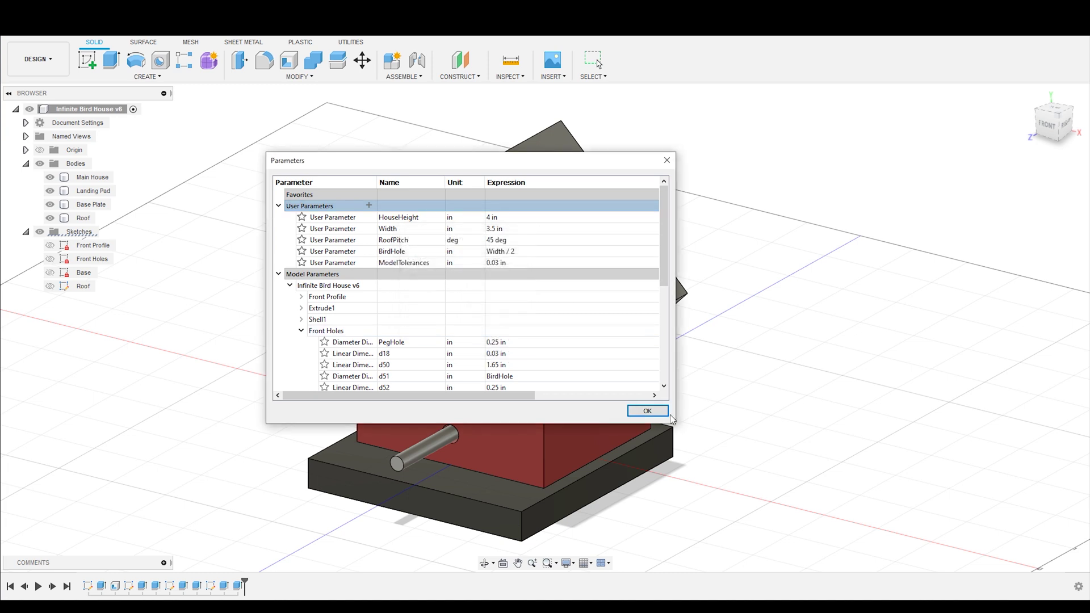
pyautogui.click(641, 417)
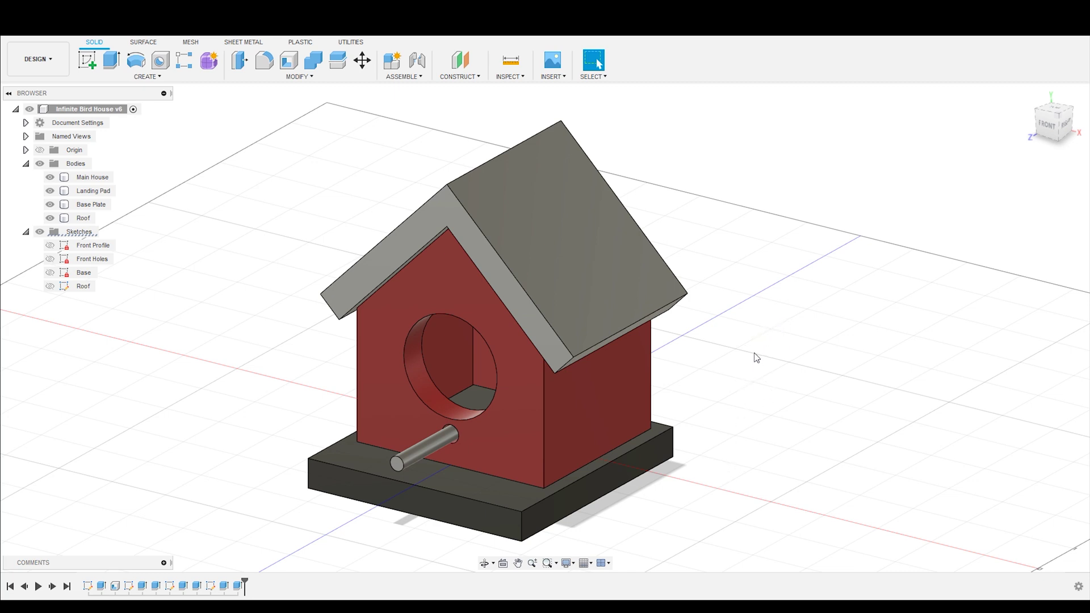
# Select the Front Profile sketch in the timeline.
pyautogui.click(90, 588)
# Set the Front Holes sketch's 0.03 perch hole clearance dimension to ModelTolerances.
pyautogui.rightClick(90, 589)
pyautogui.click(255, 503)
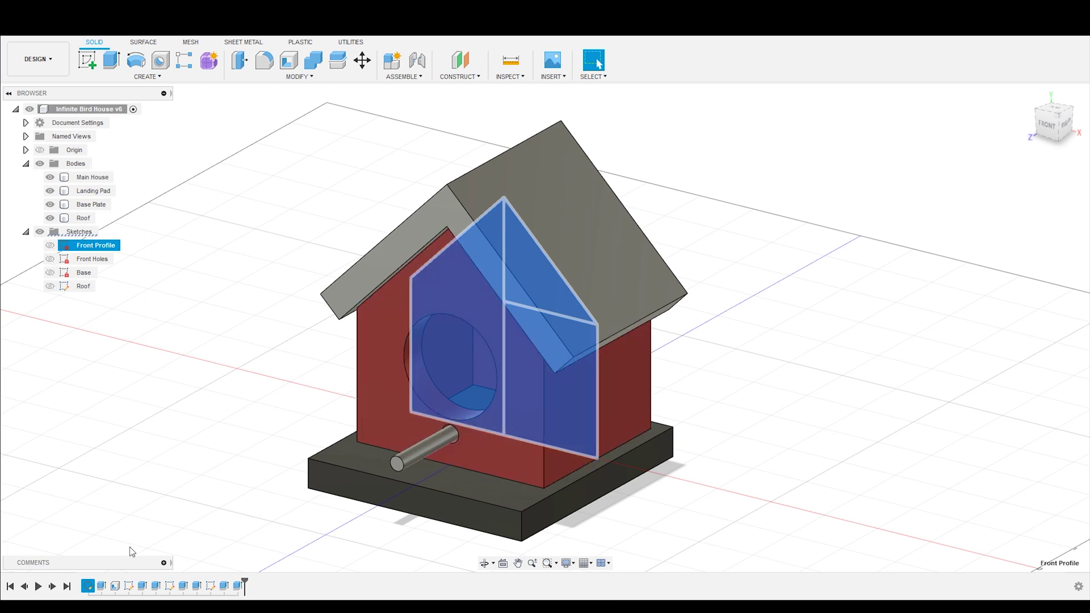
pyautogui.click(130, 586)
pyautogui.rightClick(132, 580)
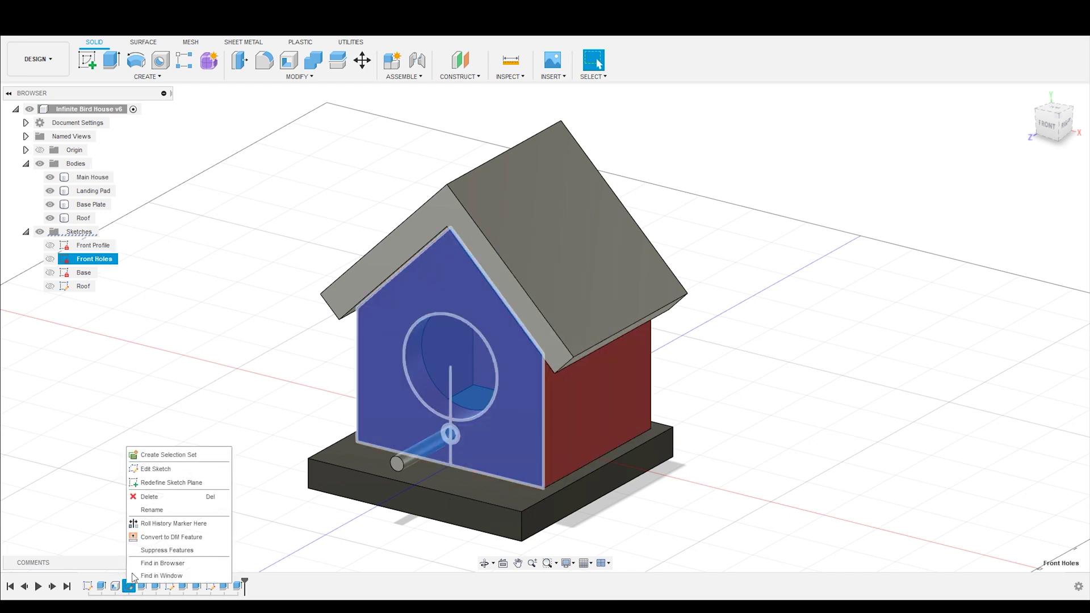
pyautogui.click(158, 469)
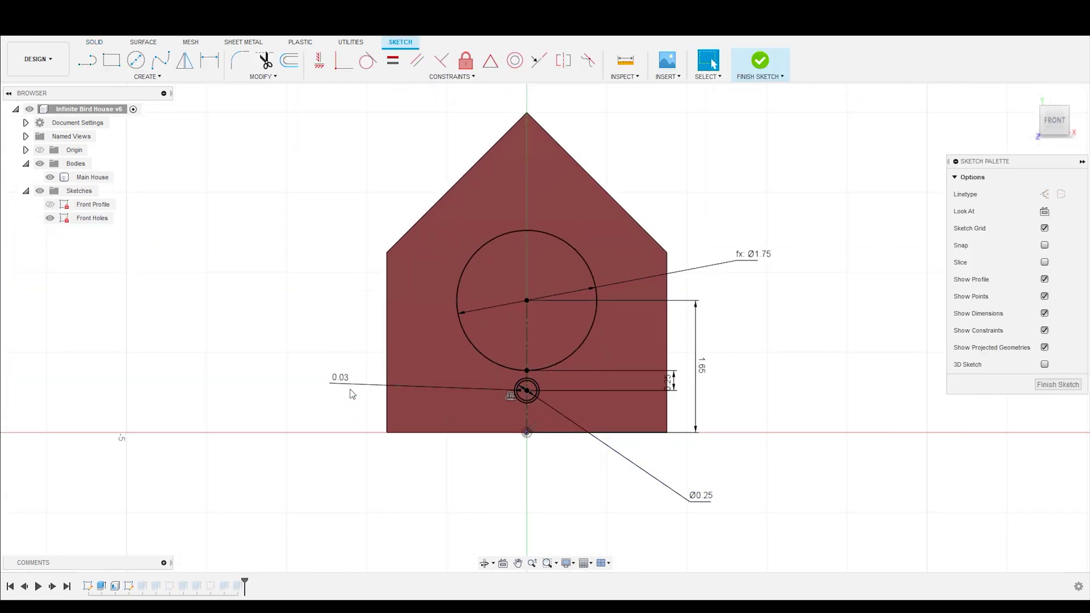
pyautogui.doubleClick(344, 382)
pyautogui.write('M')
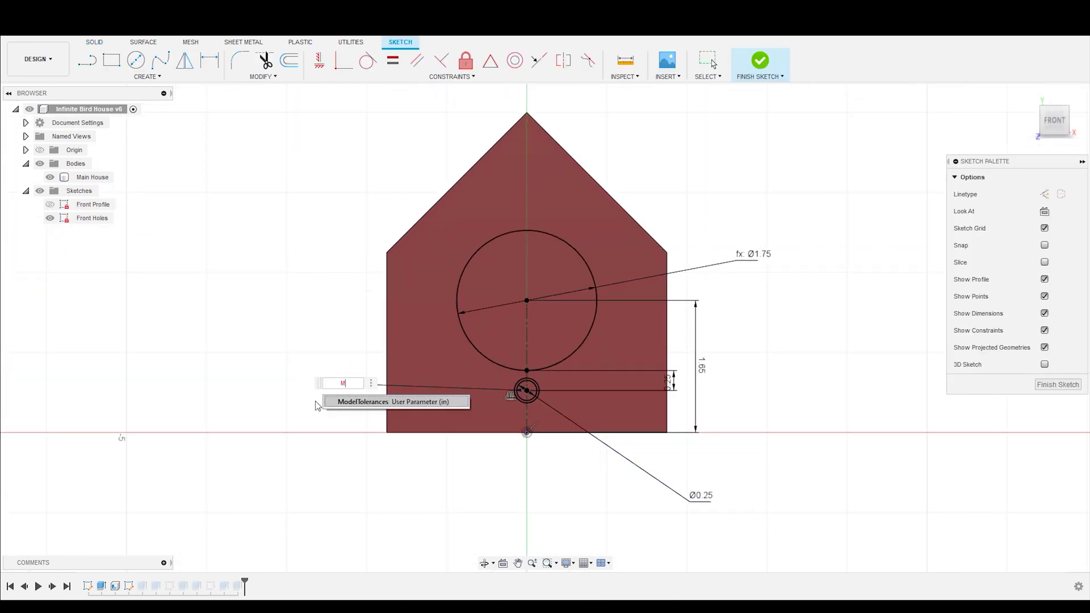
pyautogui.click(392, 406)
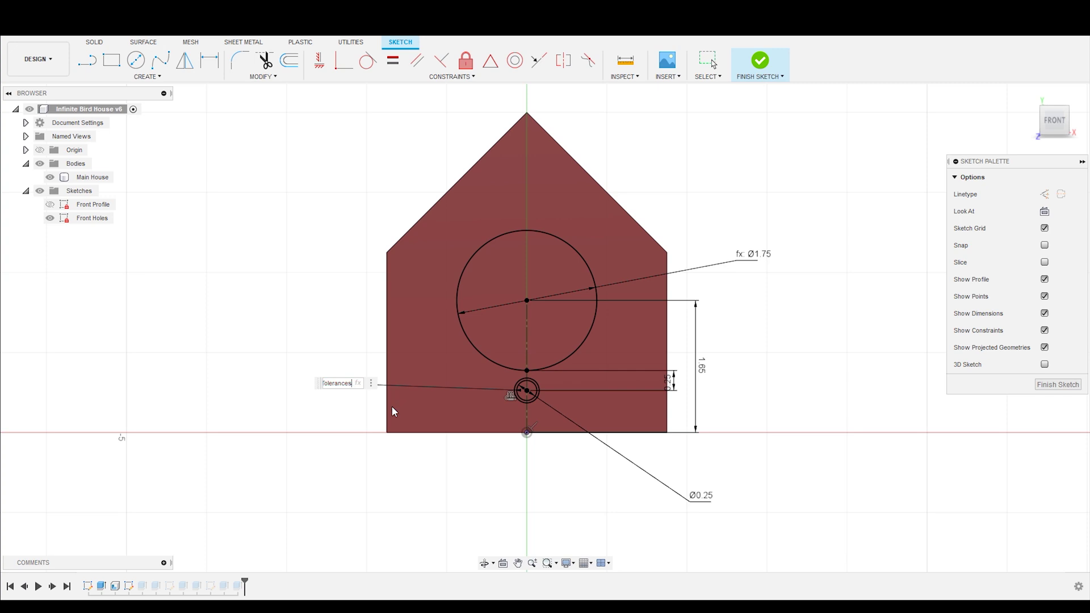
pyautogui.press('Return')
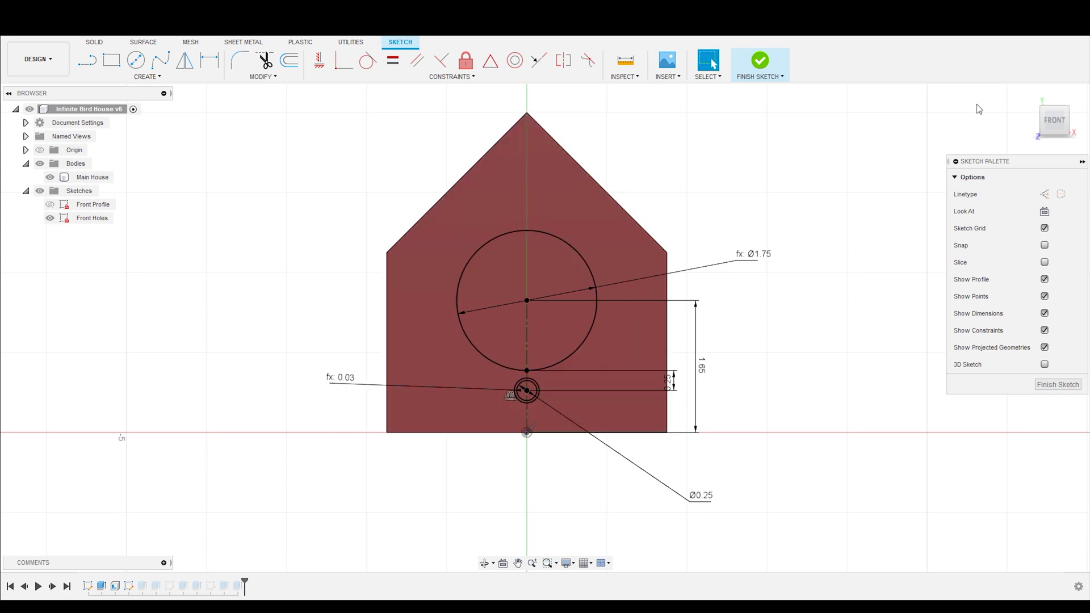
pyautogui.click(744, 71)
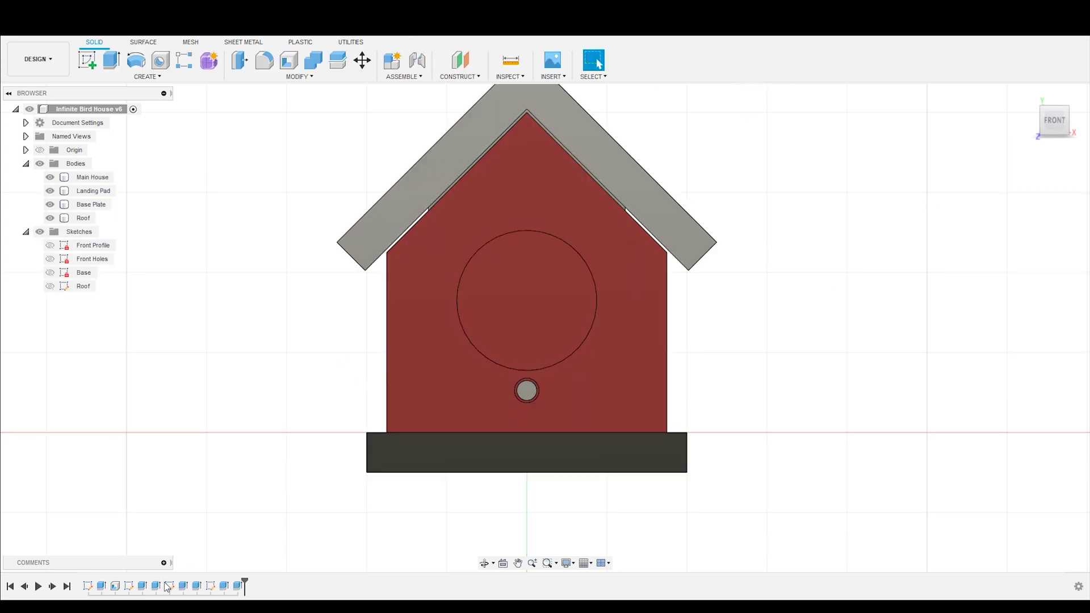
# Drive the Base sketch's 0.03 clearance dimension with ModelTolerances.
pyautogui.click(169, 587)
pyautogui.rightClick(170, 587)
pyautogui.click(192, 469)
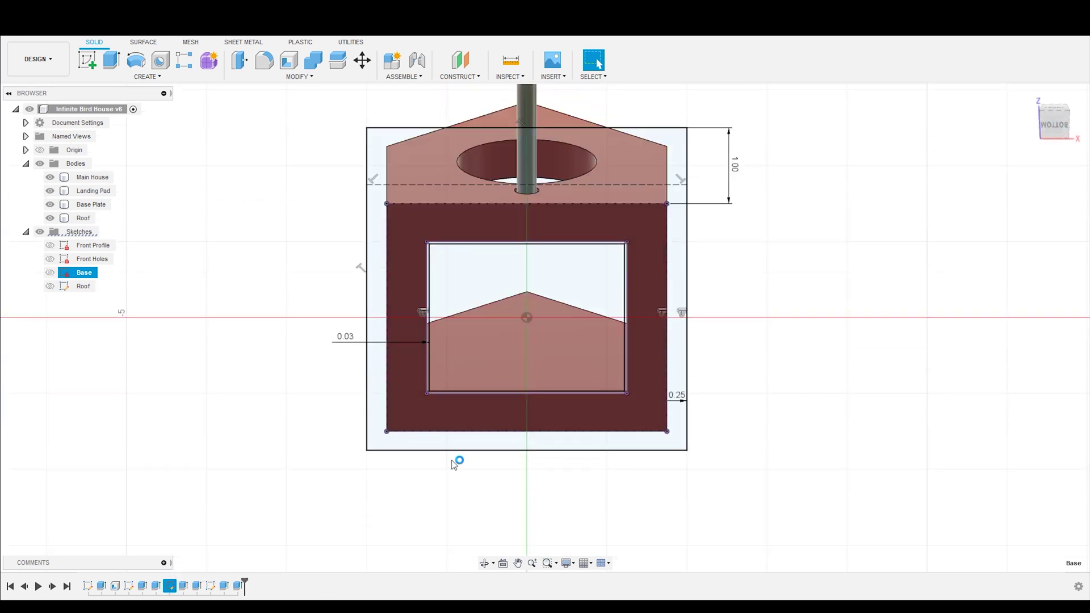
pyautogui.doubleClick(344, 301)
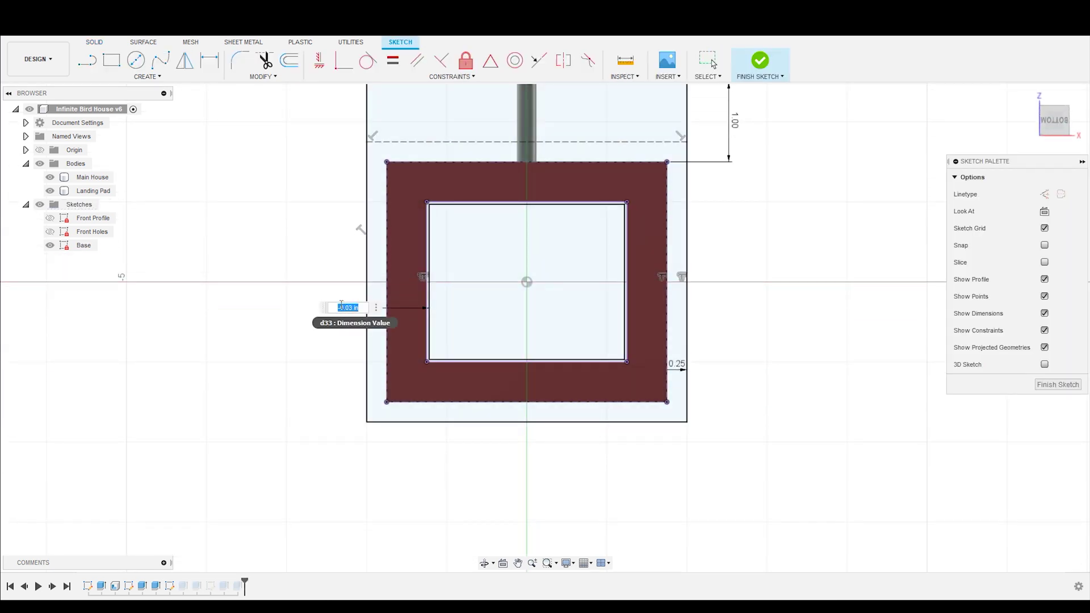
pyautogui.write('M')
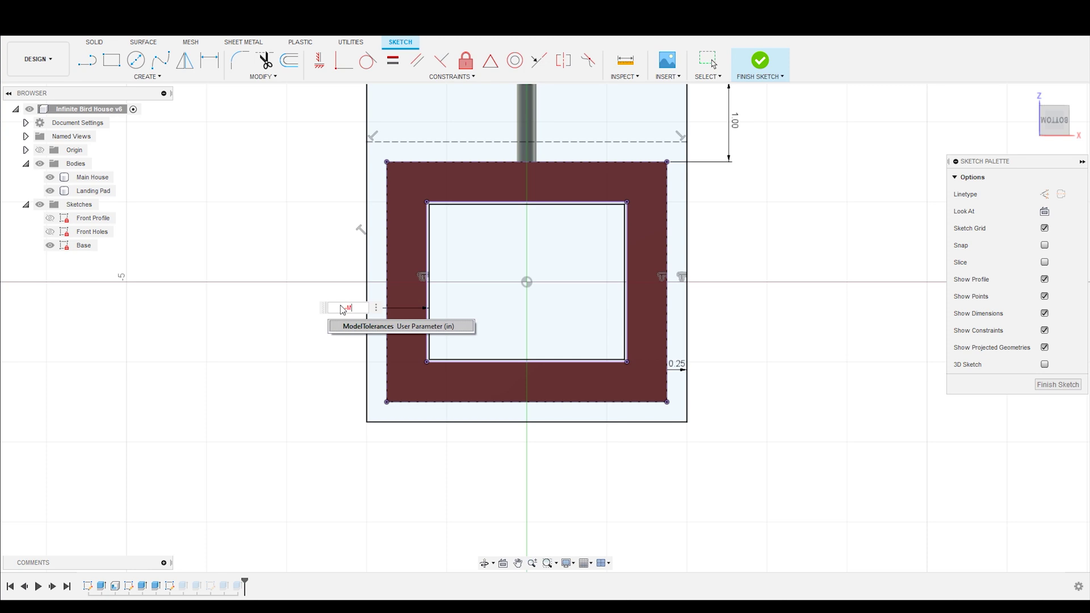
pyautogui.click(344, 326)
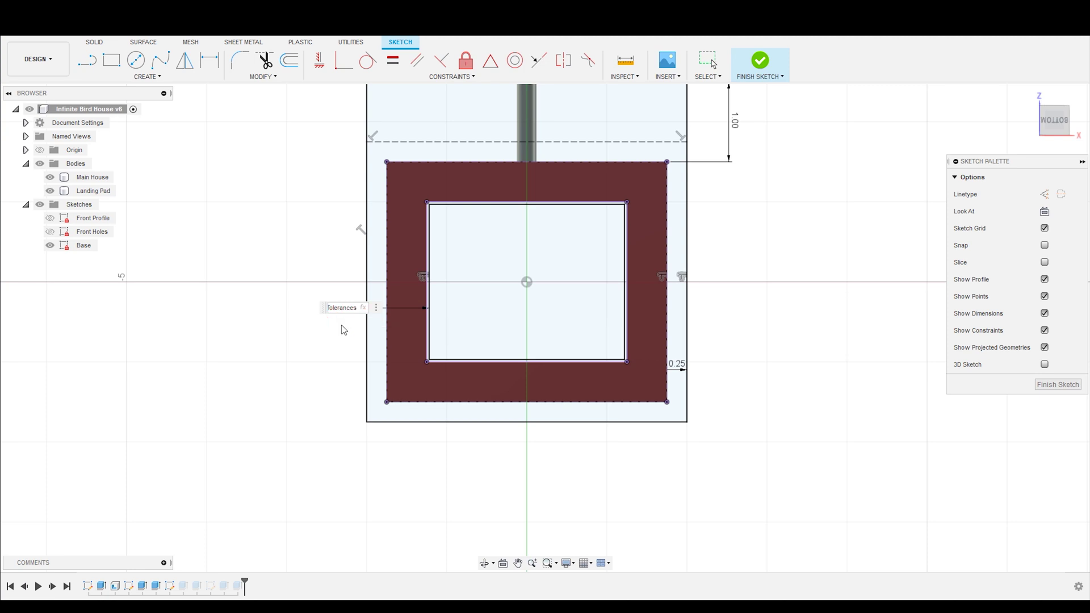
pyautogui.press('Return')
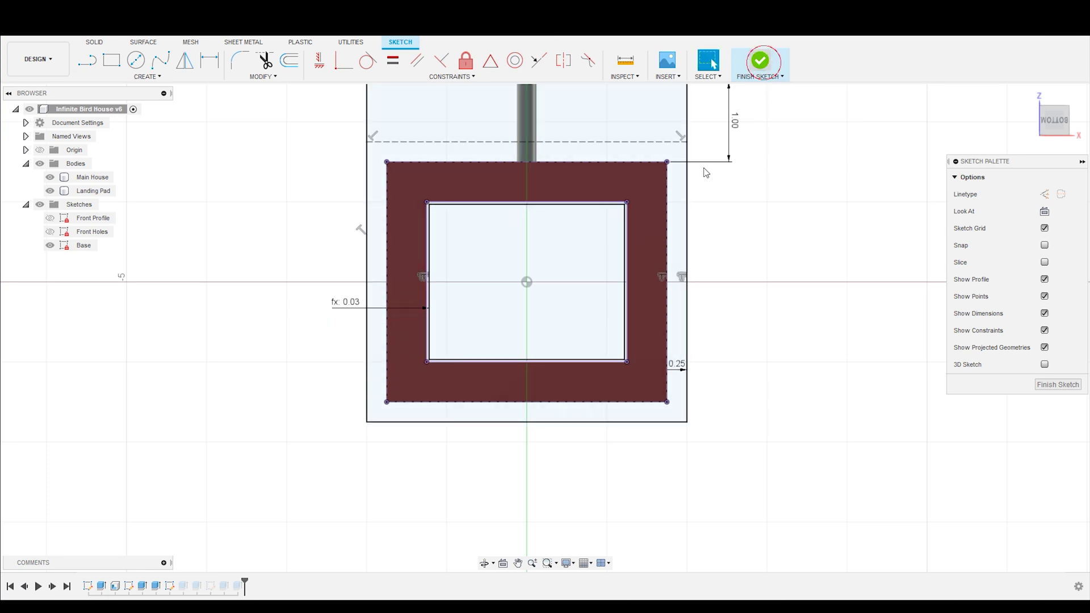
pyautogui.click(761, 61)
pyautogui.rightClick(211, 587)
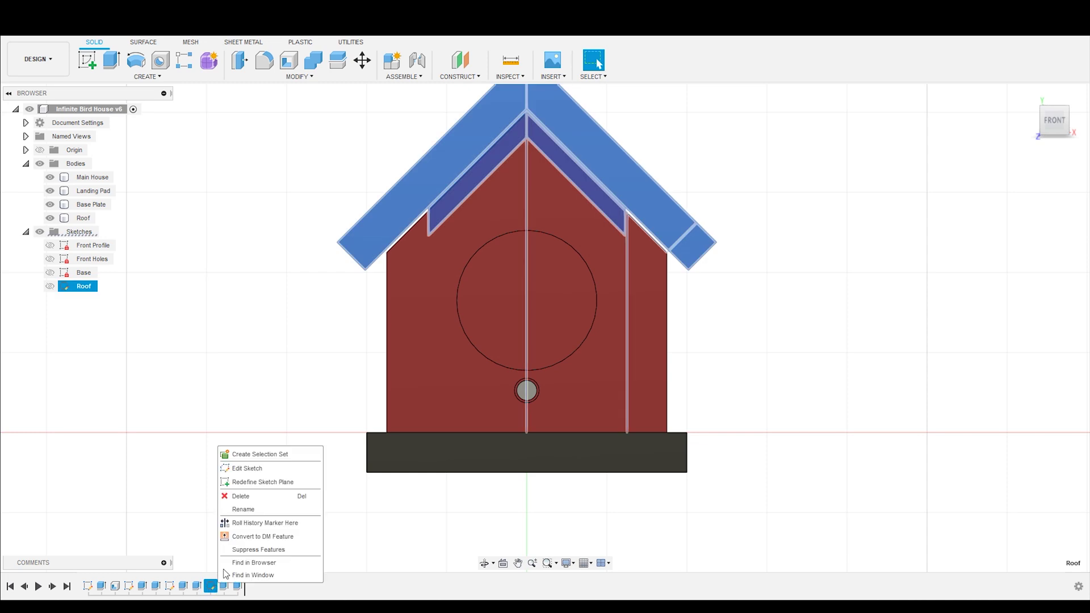
# Set the Roof sketch's 0.03 gap dimension to ModelTolerances.
pyautogui.click(244, 468)
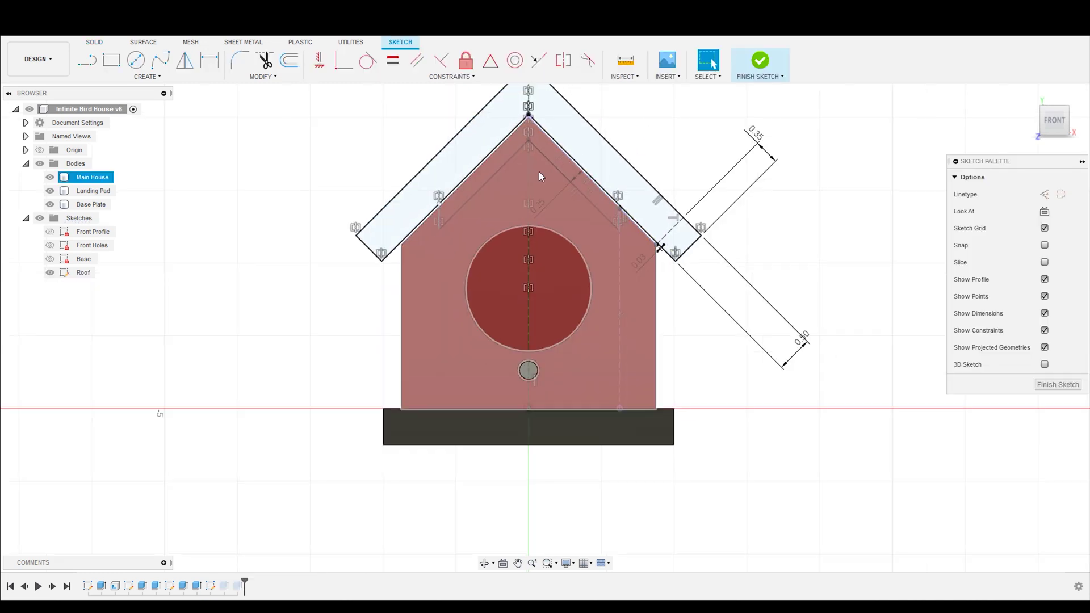
pyautogui.scroll(2, 637, 203)
pyautogui.scroll(2, 672, 263)
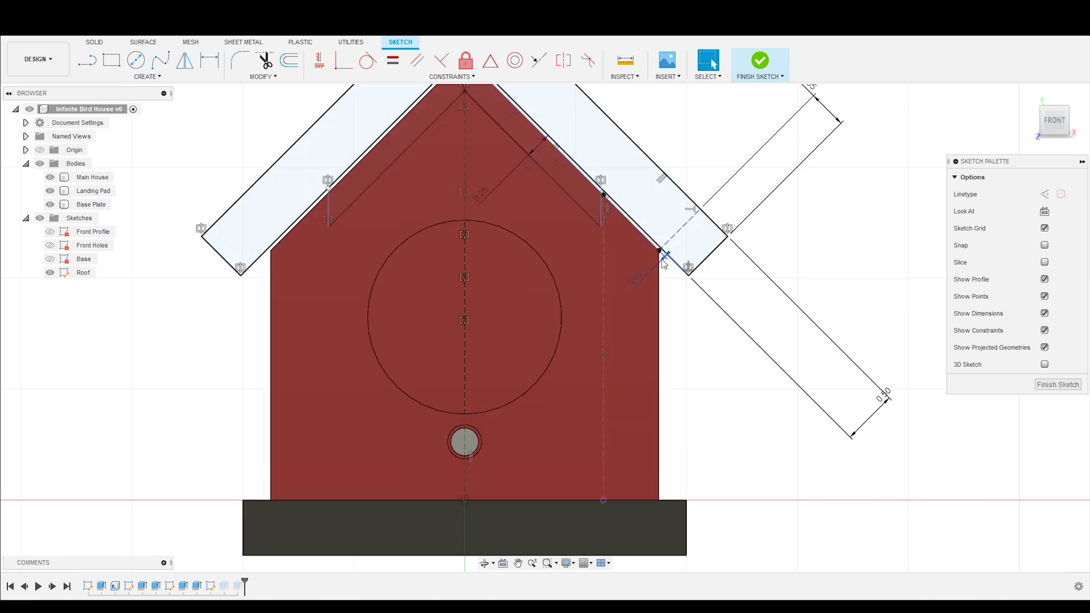
pyautogui.scroll(-2, 666, 262)
pyautogui.click(662, 259)
pyautogui.scroll(4, 663, 265)
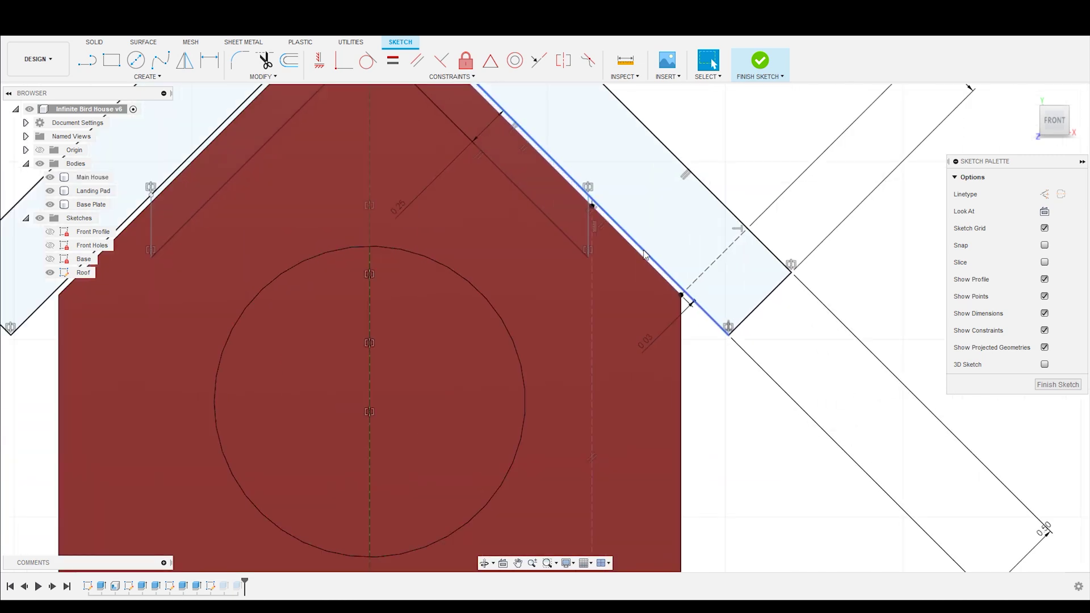
pyautogui.write('Mod')
pyautogui.click(668, 364)
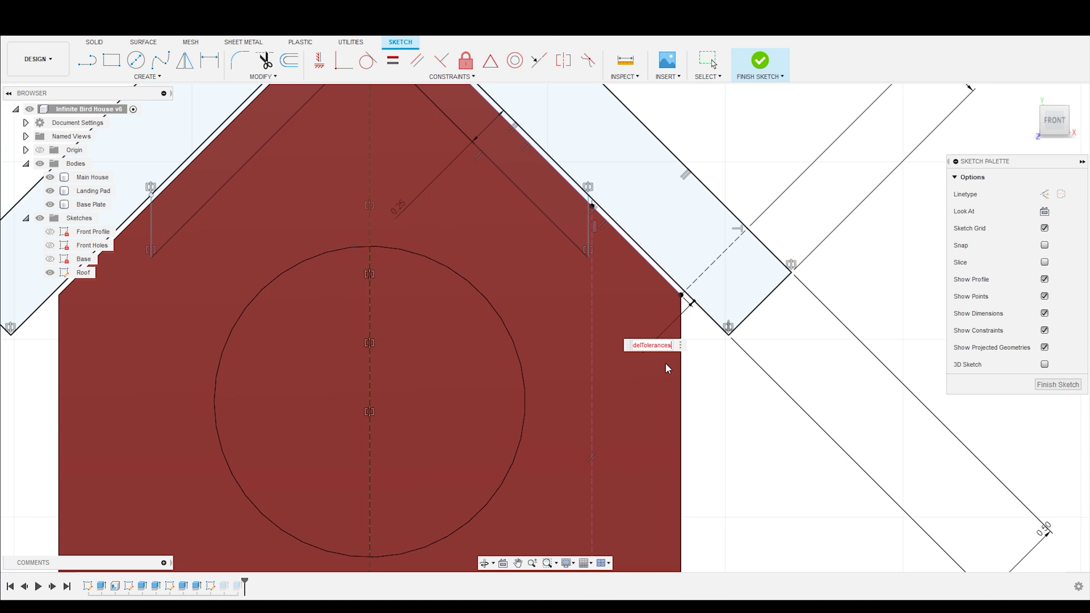
pyautogui.scroll(2, 631, 247)
pyautogui.scroll(-2, 605, 255)
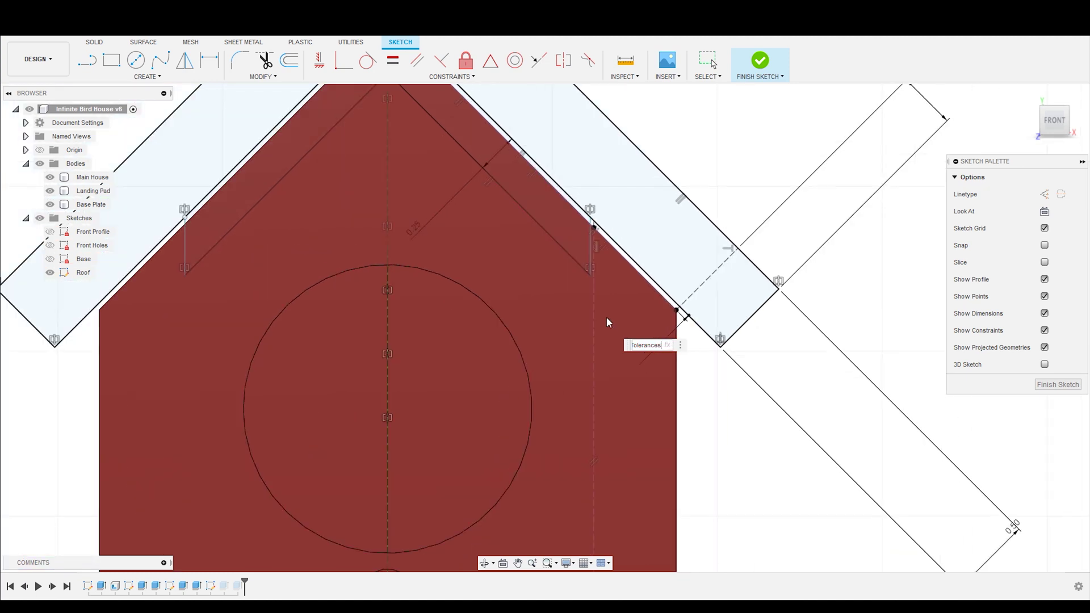
pyautogui.press('Return')
pyautogui.press('Escape')
# Shift the short vertical roof line to the left.
pyautogui.scroll(-3, 606, 318)
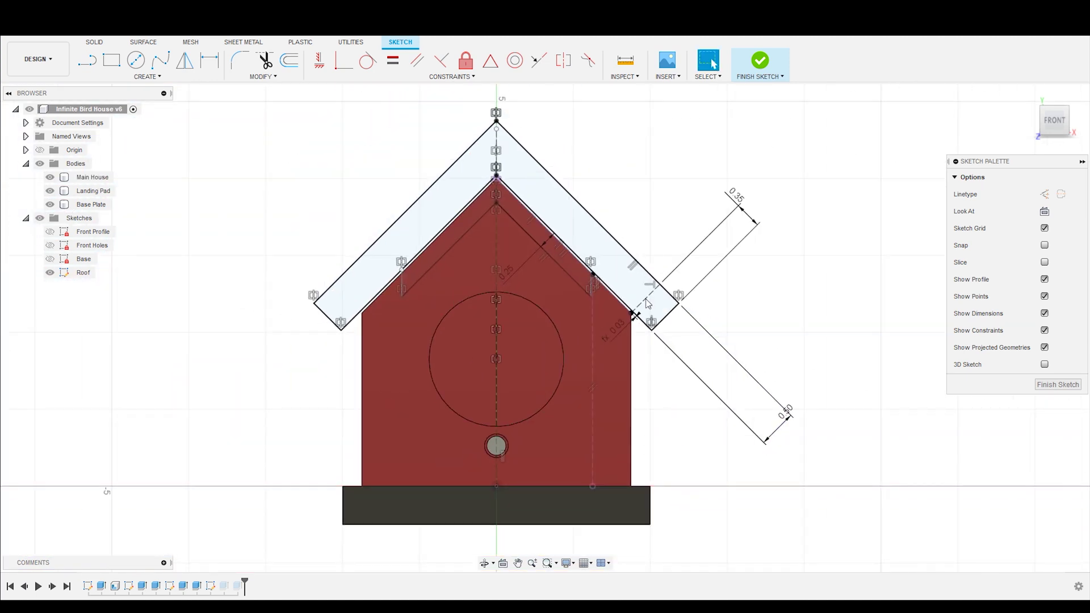
pyautogui.scroll(-1, 570, 267)
pyautogui.scroll(5, 575, 318)
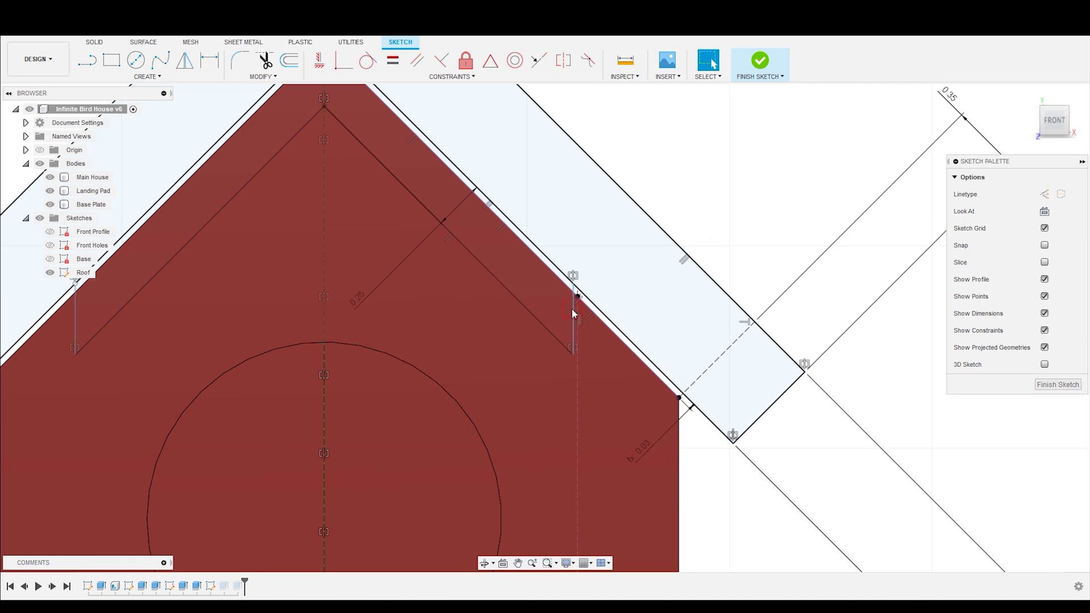
pyautogui.moveTo(573, 314)
pyautogui.mouseDown()
pyautogui.moveTo(511, 298)
pyautogui.moveTo(551, 327)
pyautogui.moveTo(520, 308)
pyautogui.moveTo(531, 315)
pyautogui.mouseUp()
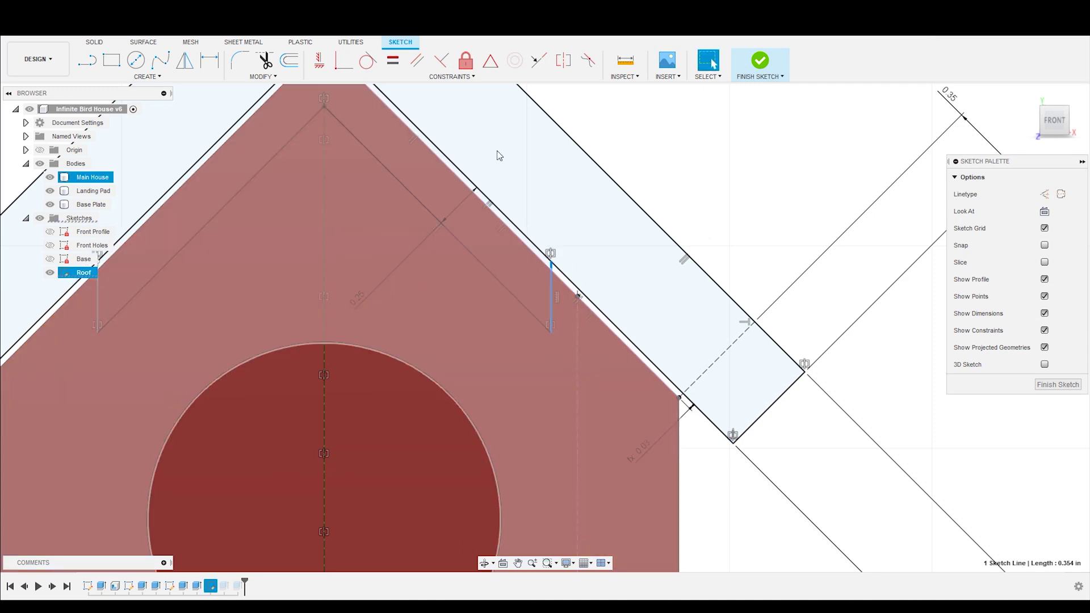
pyautogui.click(691, 165)
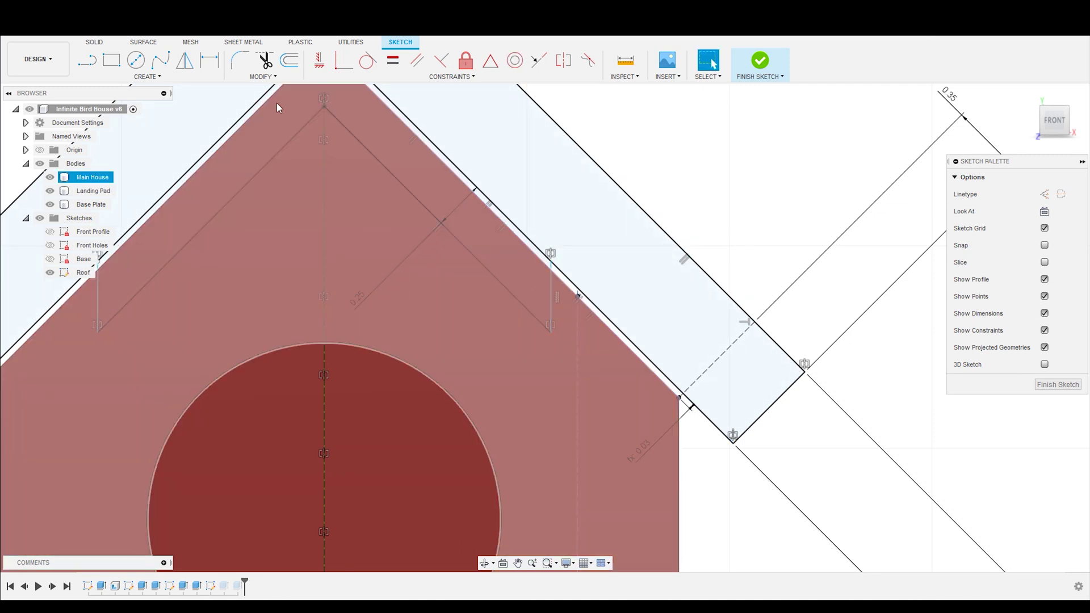
# Dimension the short vertical roof line as ModelTolerances and finish the Roof sketch.
pyautogui.click(209, 59)
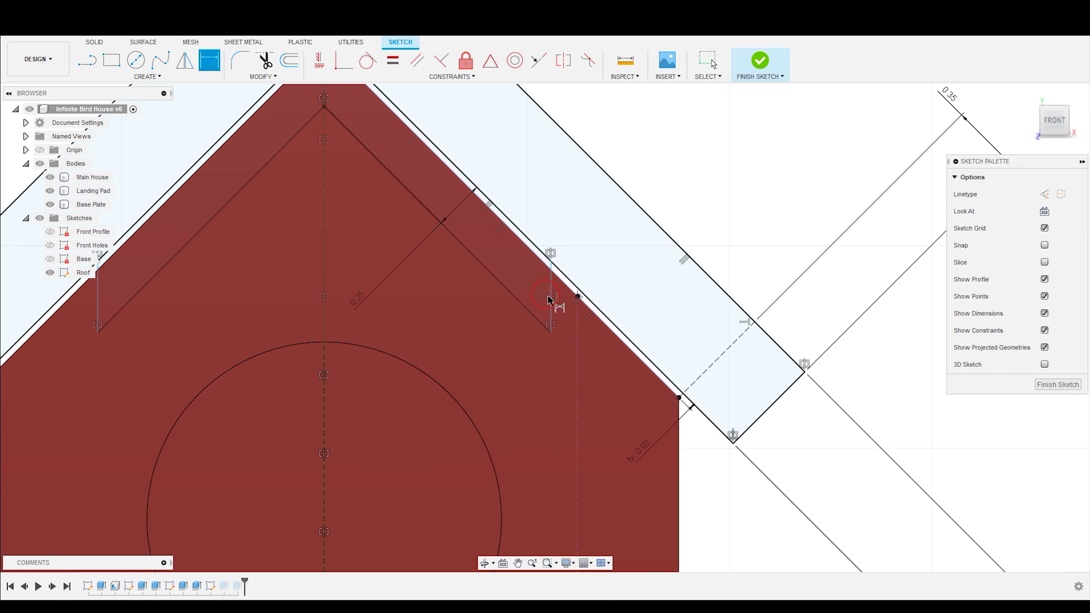
pyautogui.click(550, 300)
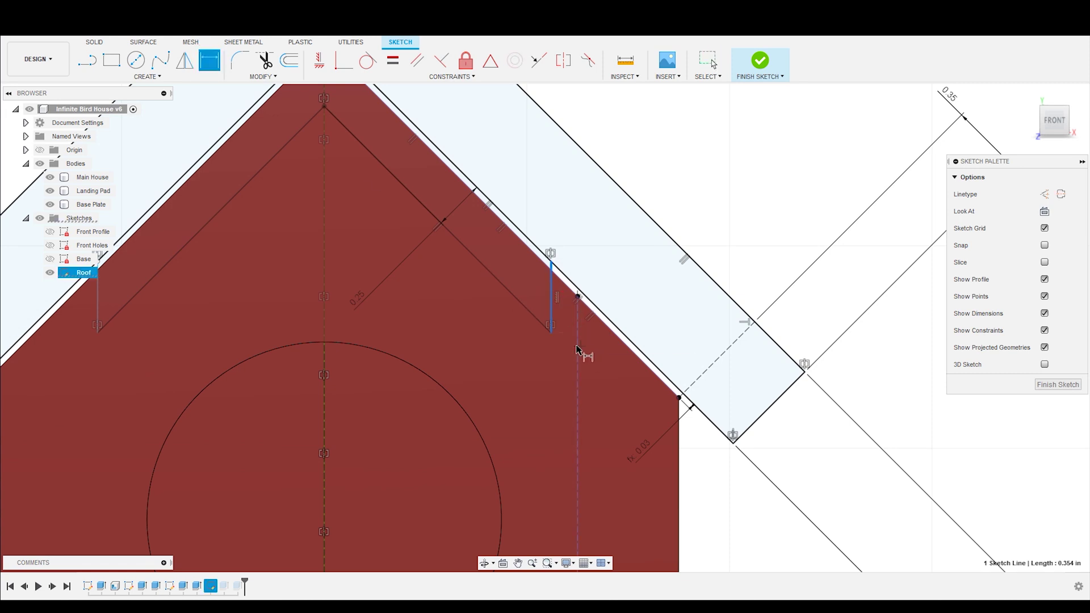
pyautogui.scroll(-1, 582, 179)
pyautogui.click(576, 183)
pyautogui.write('M')
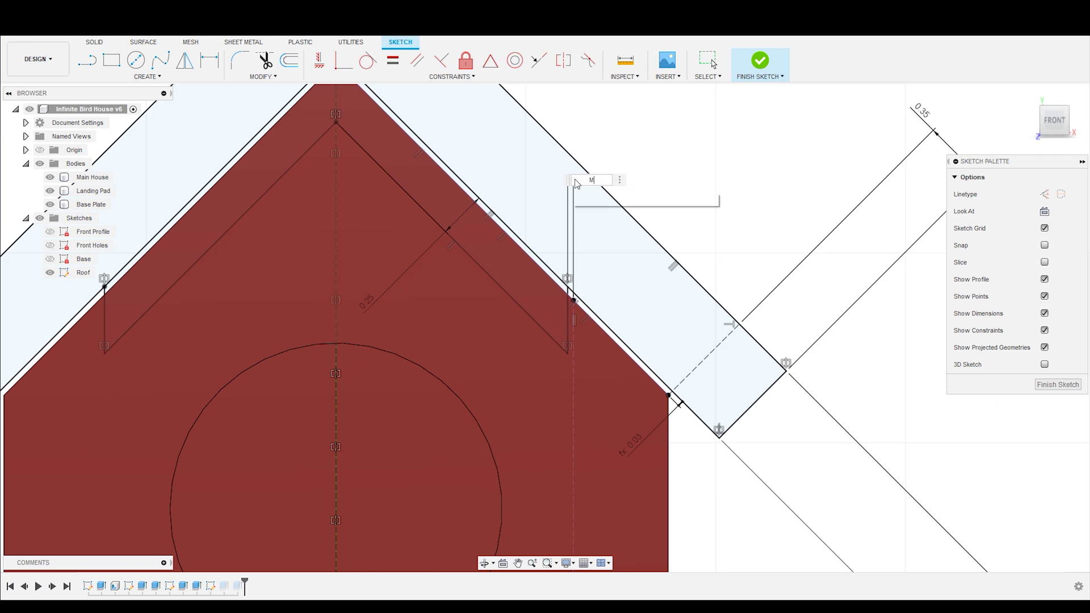
pyautogui.write('o')
pyautogui.click(640, 200)
pyautogui.press('Return')
pyautogui.scroll(-5, 602, 209)
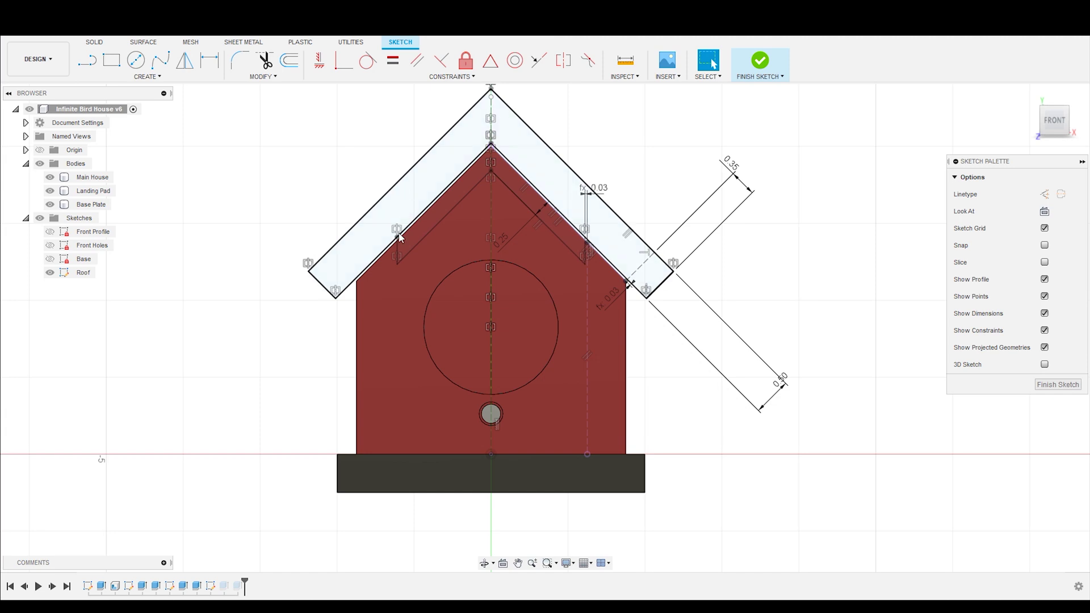
pyautogui.click(761, 63)
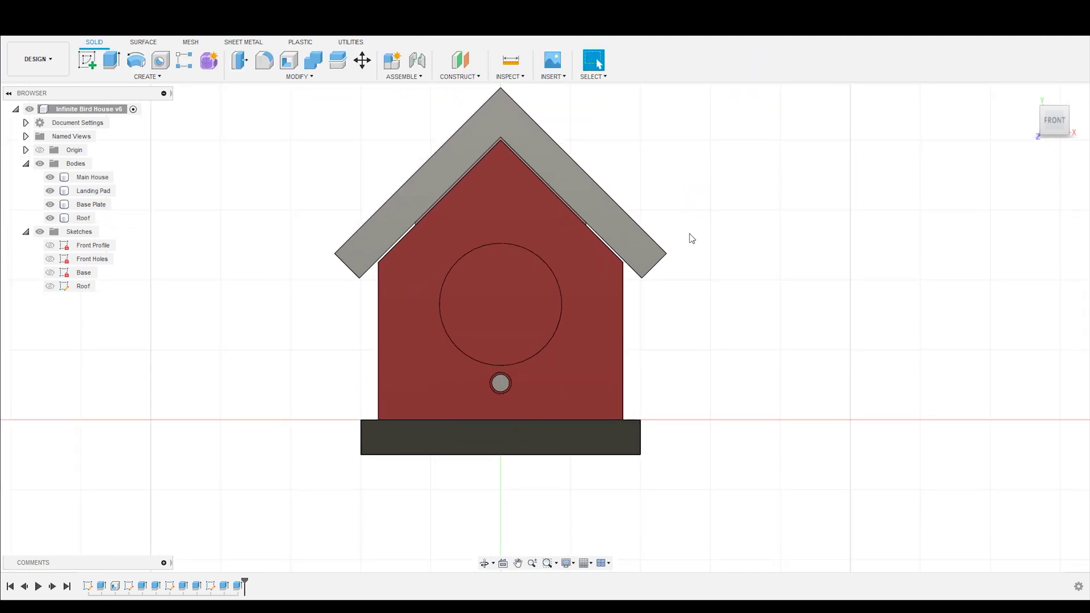
# Change the ModelTolerances parameter to 0.01 in and apply it.
pyautogui.keyDown('shift'); pyautogui.moveTo(686, 276); pyautogui.dragTo(660, 298, button='middle'); pyautogui.keyUp('shift')
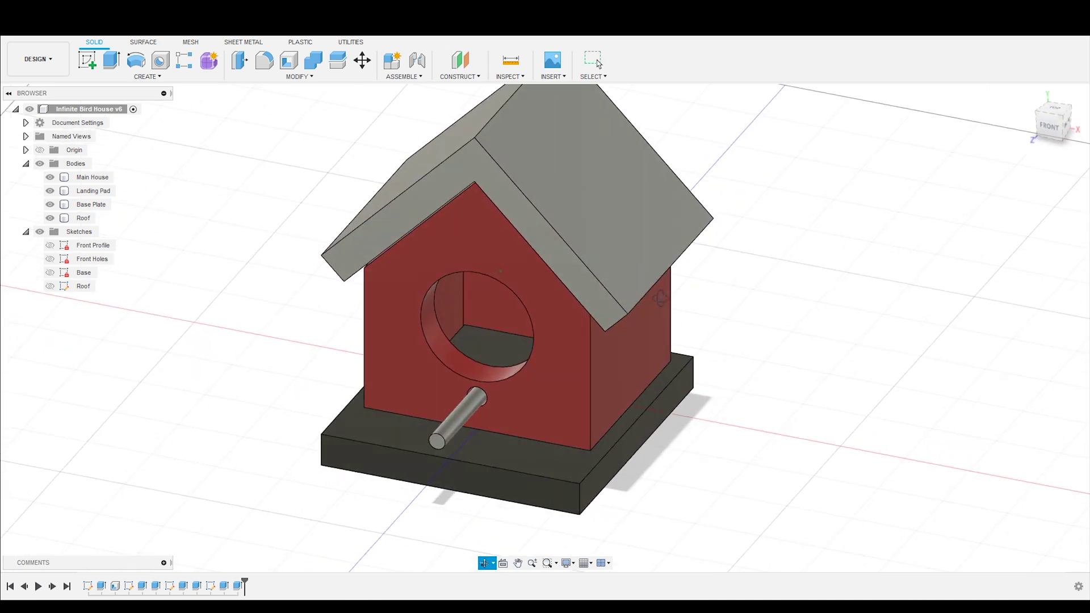
pyautogui.click(299, 76)
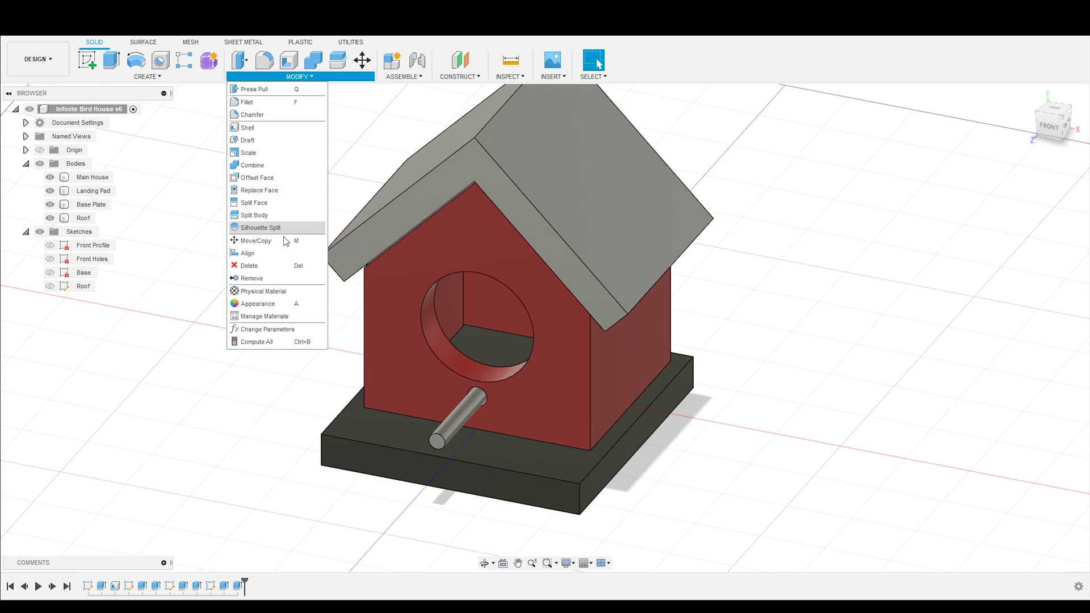
pyautogui.click(268, 330)
pyautogui.doubleClick(498, 263)
pyautogui.doubleClick(497, 263)
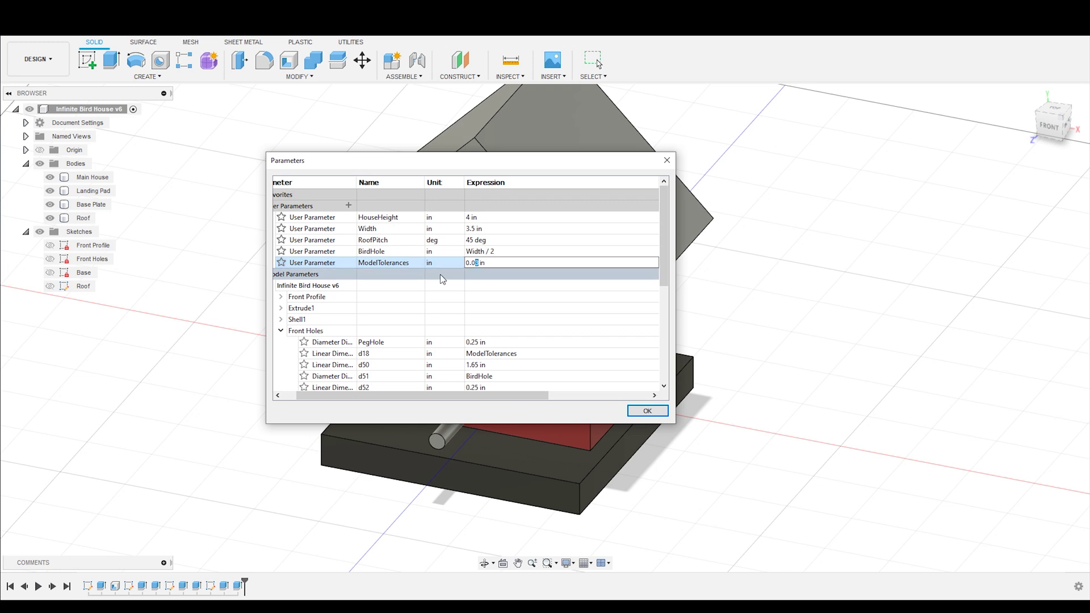
pyautogui.press('Return')
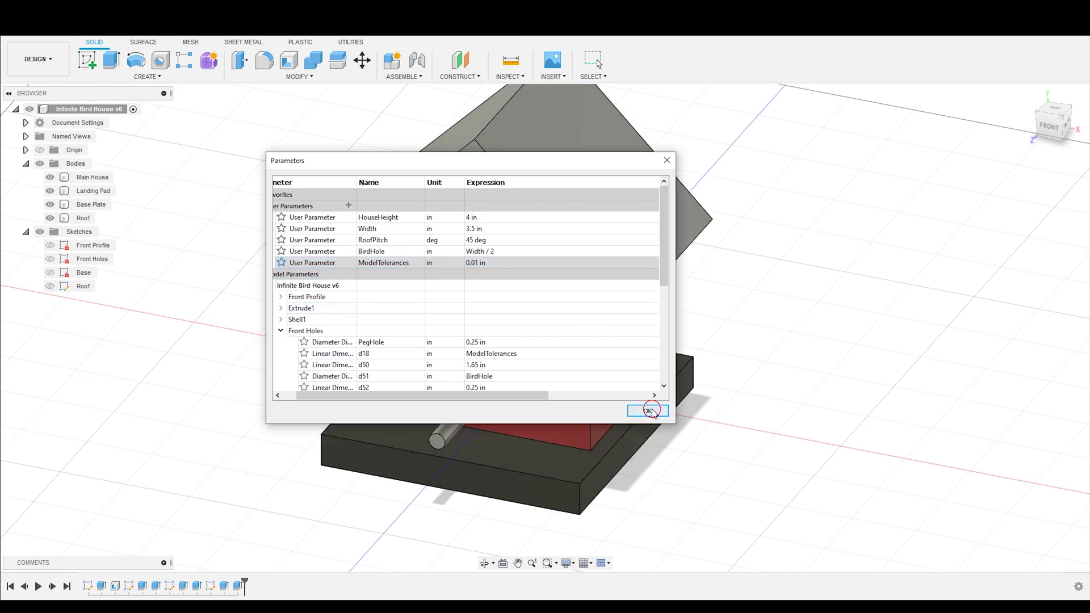
pyautogui.click(648, 410)
# Orbit and zoom around the birdhouse to inspect the bird hole clearance and base plate.
pyautogui.keyDown('shift'); pyautogui.moveTo(552, 237); pyautogui.dragTo(635, 250, button='middle'); pyautogui.keyUp('shift')
pyautogui.scroll(5, 635, 250)
pyautogui.click(503, 366)
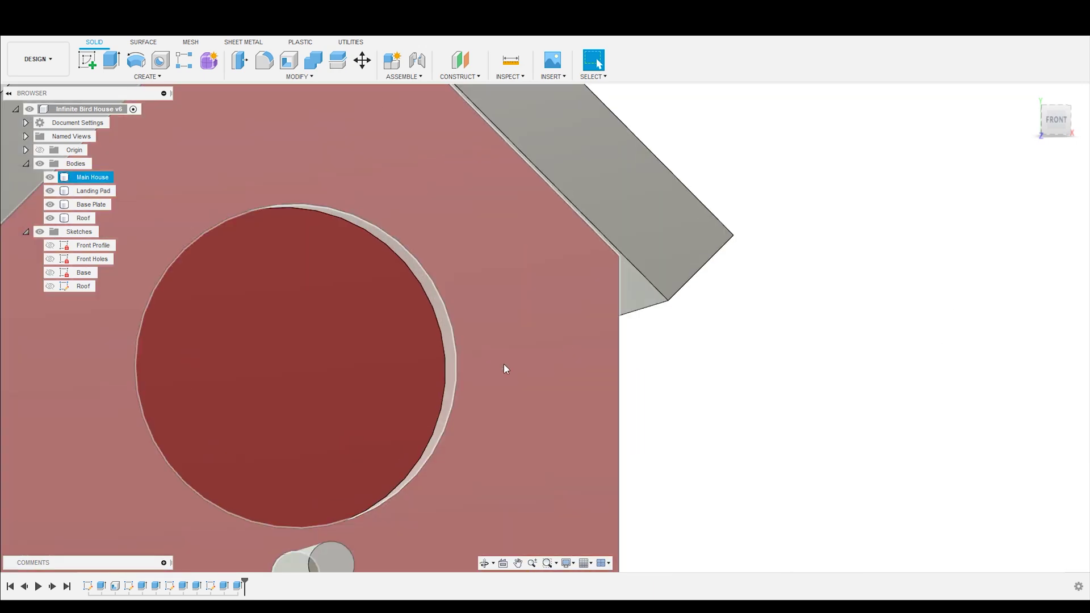
pyautogui.scroll(-3, 447, 466)
pyautogui.keyDown('shift'); pyautogui.moveTo(447, 467); pyautogui.dragTo(691, 426, button='middle'); pyautogui.keyUp('shift')
pyautogui.click(703, 508)
pyautogui.scroll(-2, 692, 426)
pyautogui.scroll(3, 645, 522)
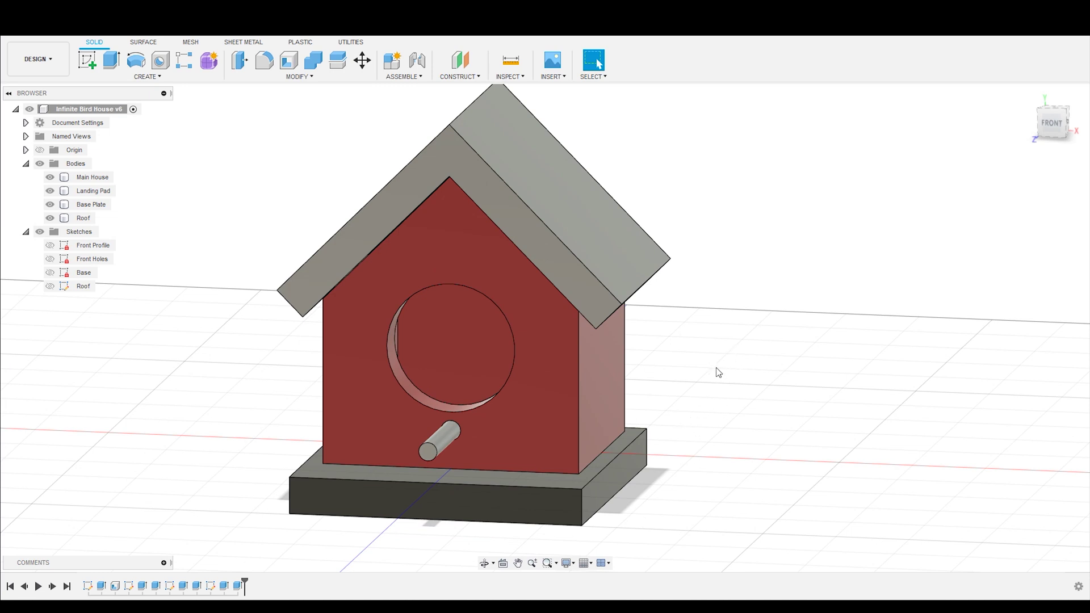
pyautogui.scroll(-2, 663, 328)
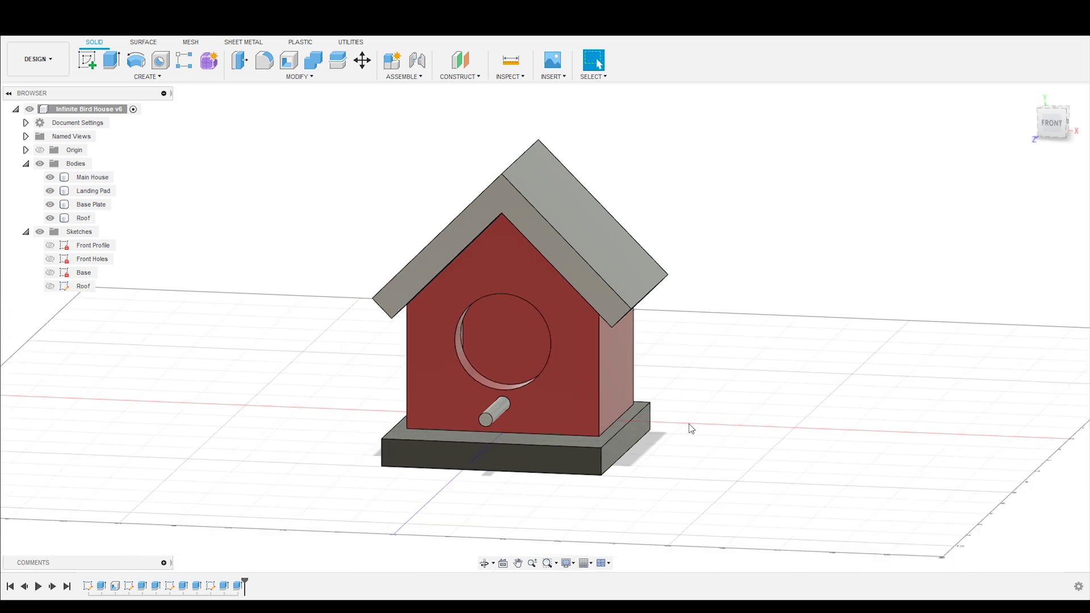
pyautogui.moveTo(690, 426)
pyautogui.keyDown('shift'); pyautogui.mouseDown(button='middle')
pyautogui.moveTo(682, 390)
pyautogui.moveTo(698, 409)
pyautogui.mouseUp(button='middle'); pyautogui.keyUp('shift')
pyautogui.scroll(2, 690, 393)
pyautogui.click(603, 378)
# Add a PorchSides user parameter with expression .3.
pyautogui.press('Escape')
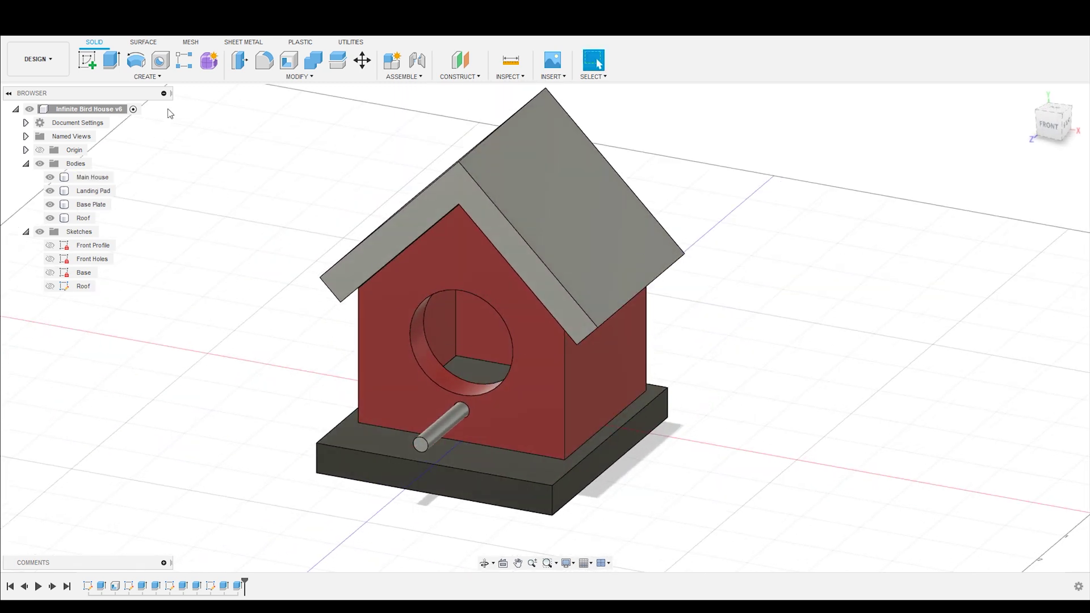
pyautogui.click(284, 79)
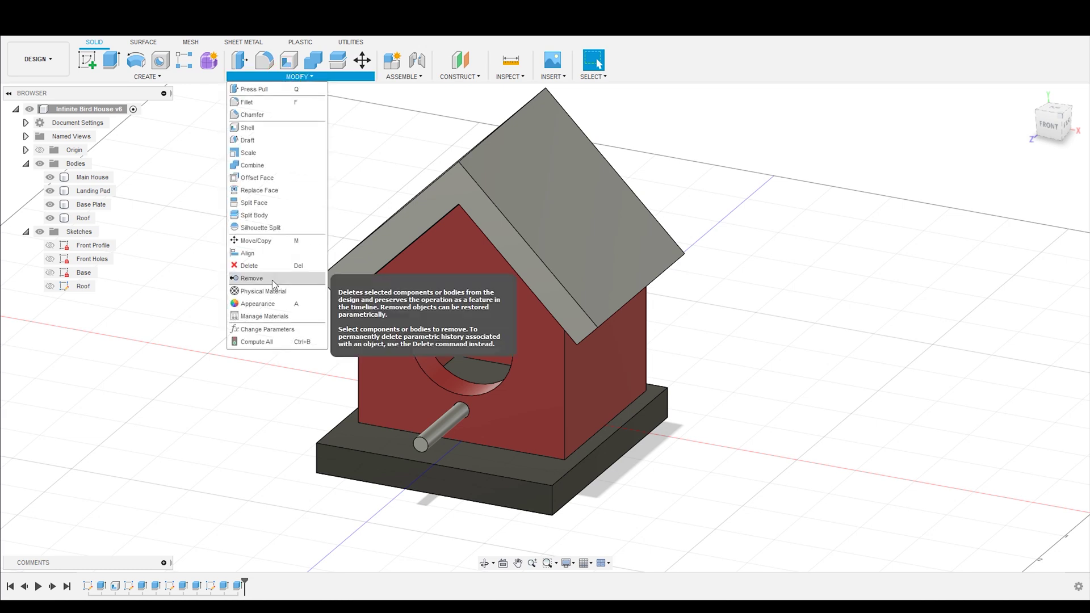
pyautogui.click(267, 329)
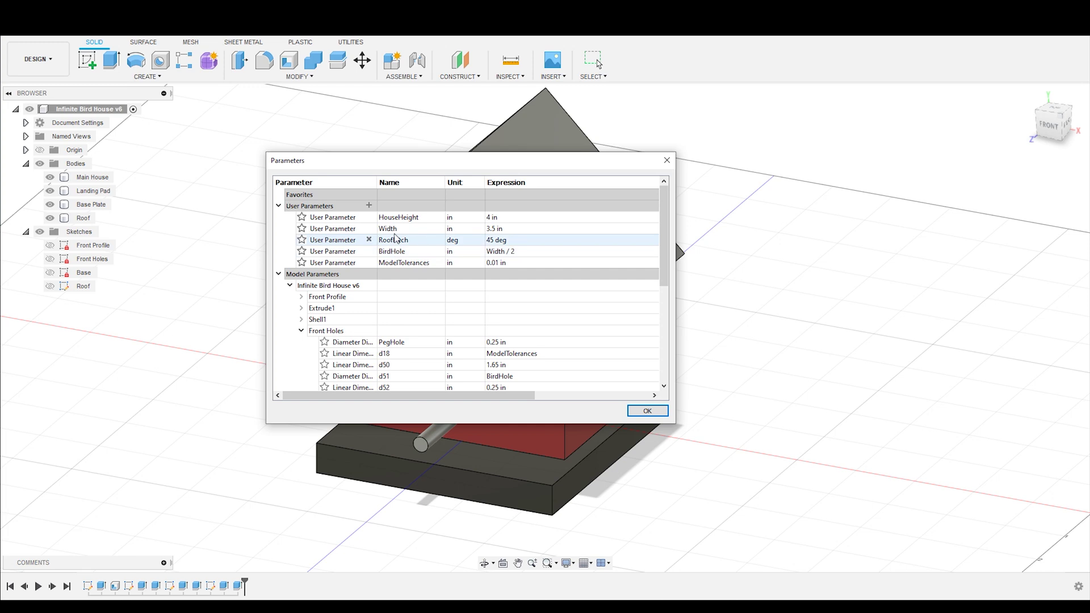
pyautogui.click(369, 205)
pyautogui.write('PorchSides')
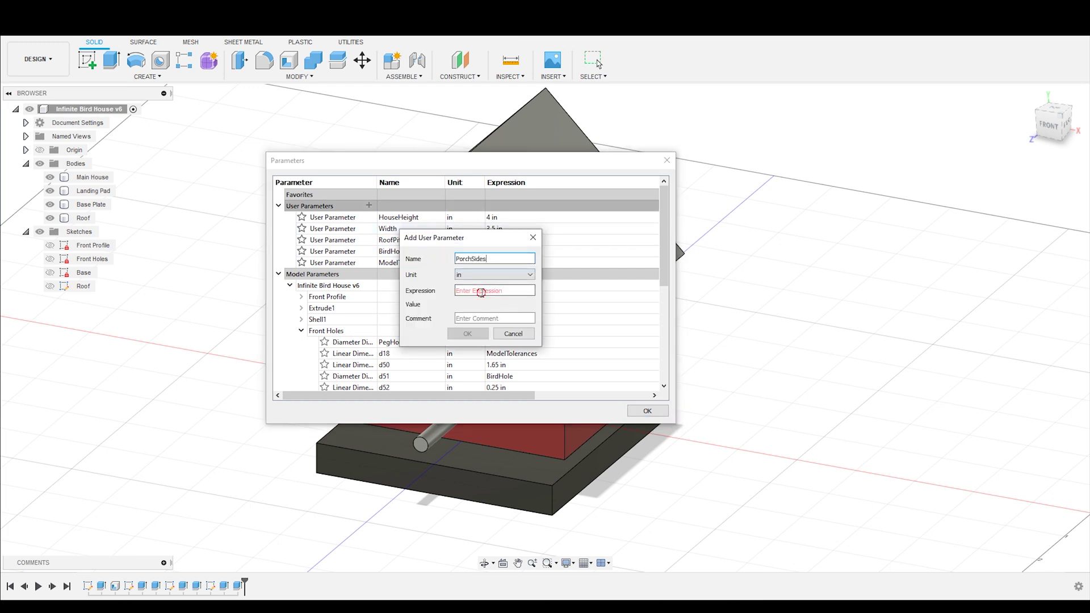
pyautogui.click(482, 292)
pyautogui.write('.3')
pyautogui.press('Return')
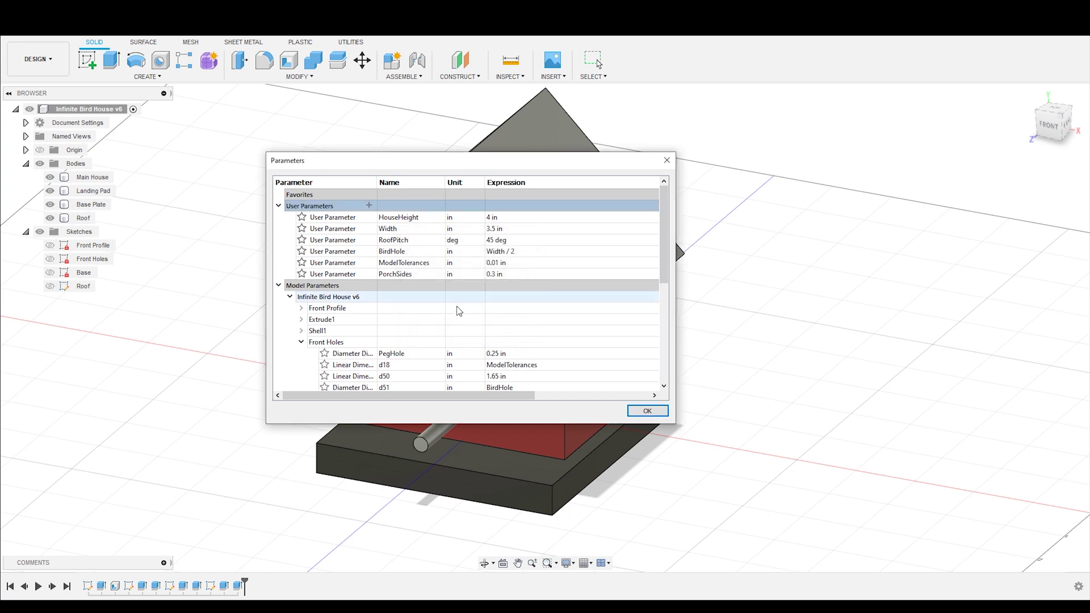
# Add the remaining user parameters, apply them, and edit the Front Profile sketch.
pyautogui.click(369, 206)
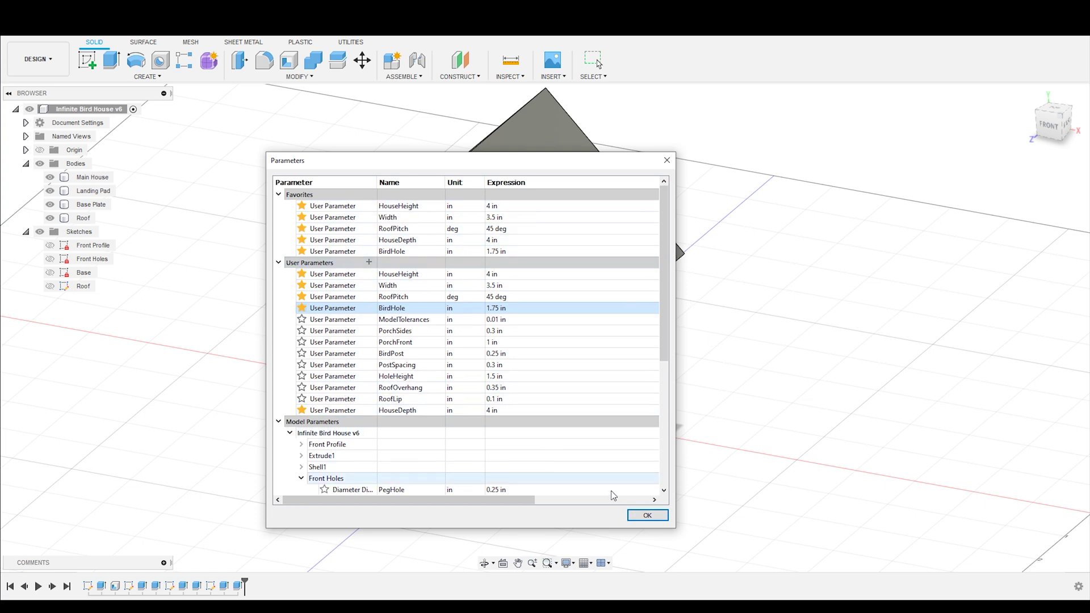
pyautogui.click(642, 517)
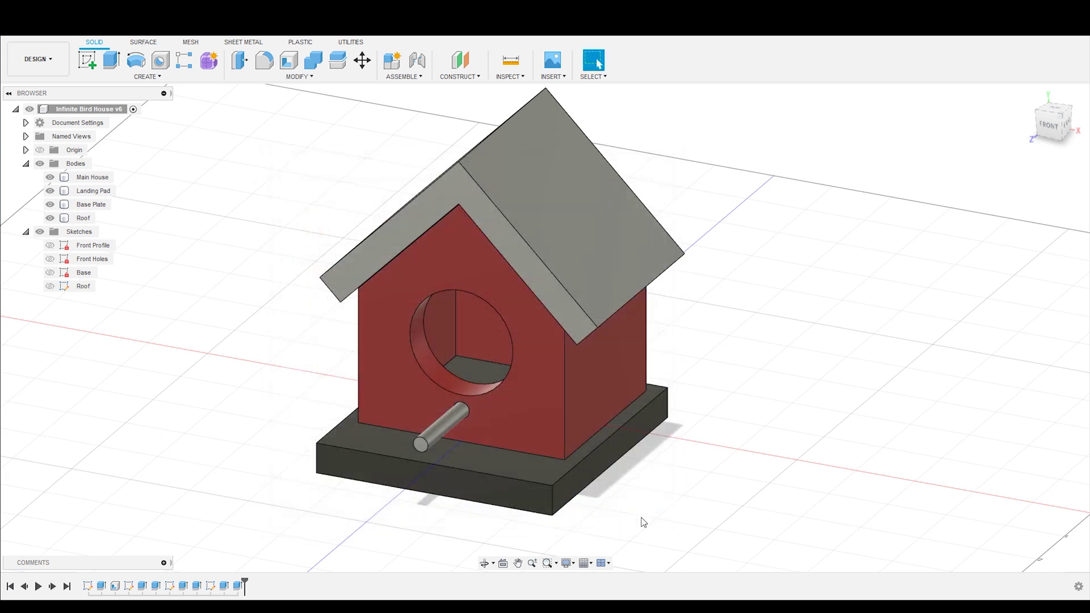
pyautogui.rightClick(85, 588)
pyautogui.click(122, 475)
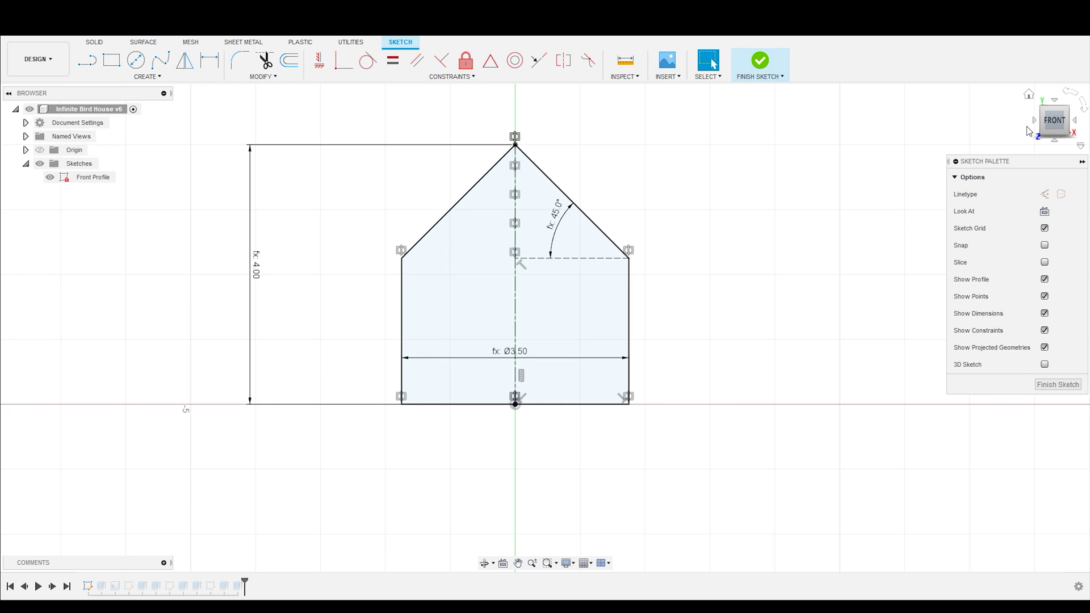
# Set the first extrude's distance to HouseDepth.
pyautogui.click(761, 62)
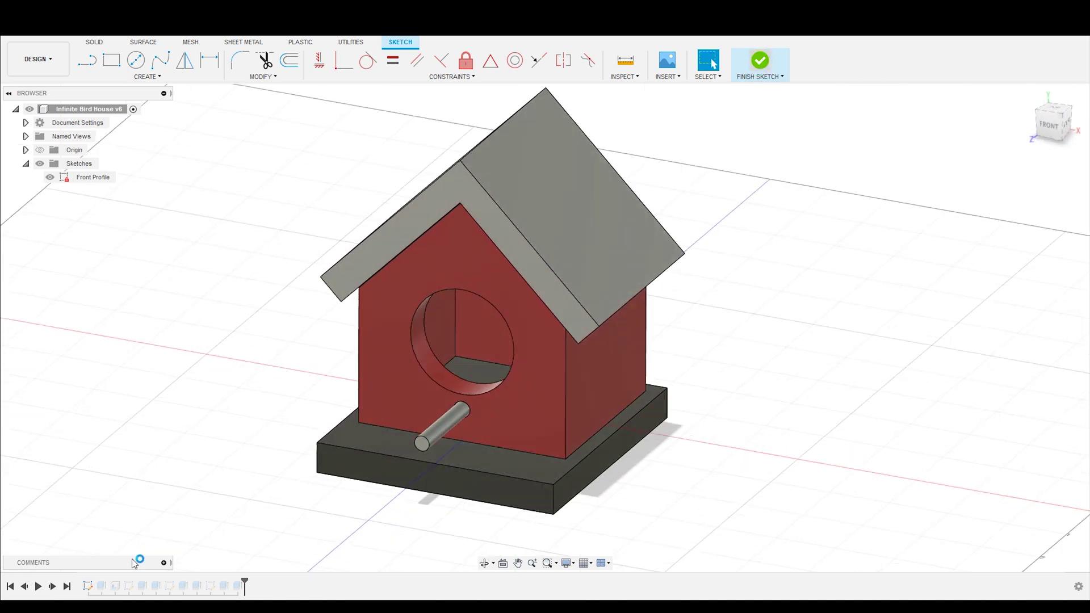
pyautogui.rightClick(102, 585)
pyautogui.click(146, 472)
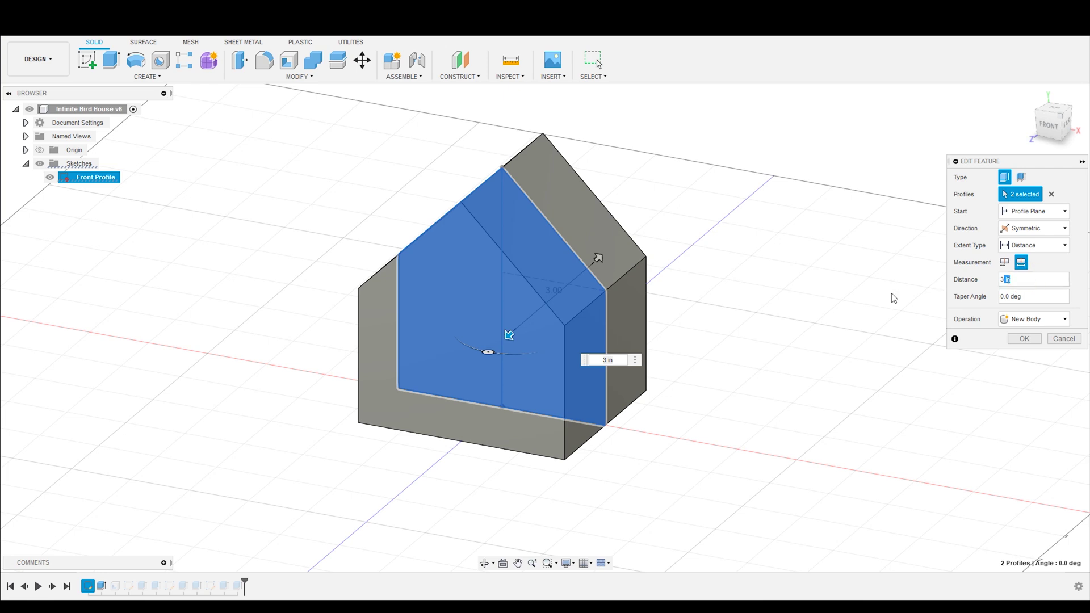
pyautogui.write('hou')
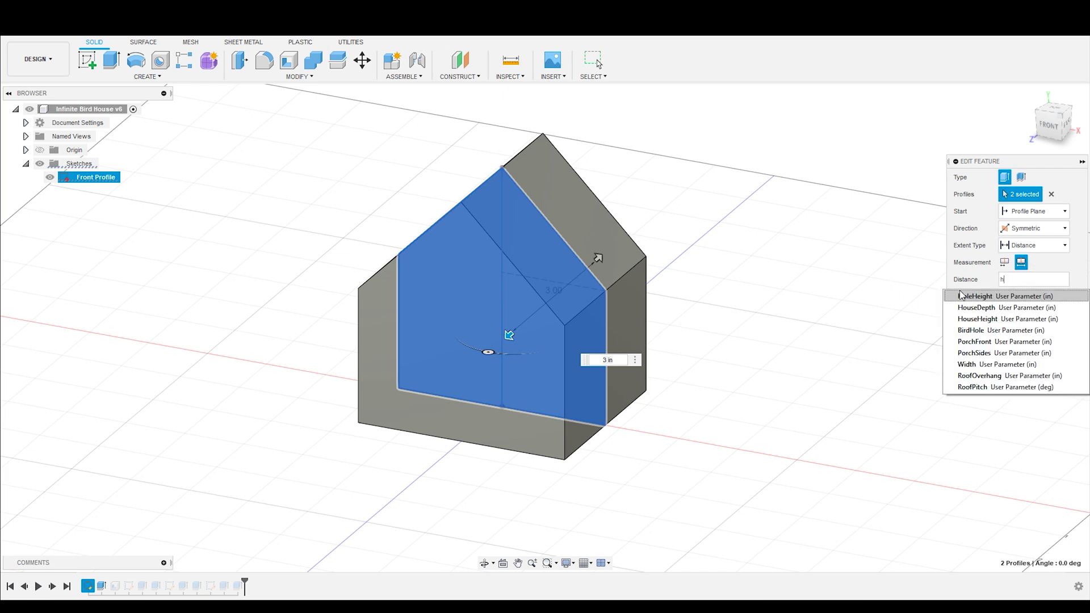
pyautogui.click(985, 296)
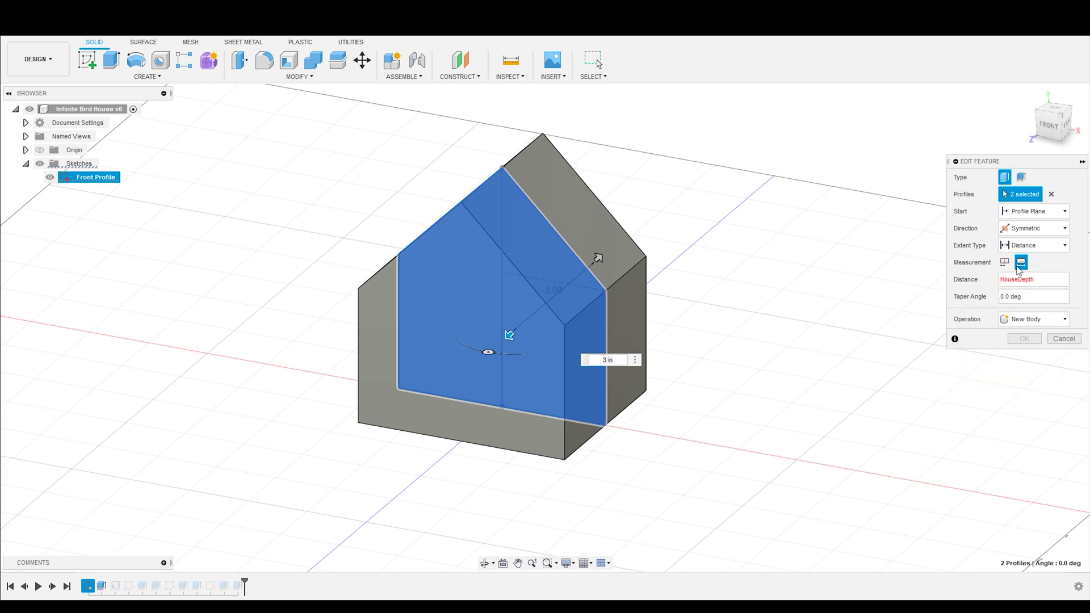
pyautogui.click(1029, 341)
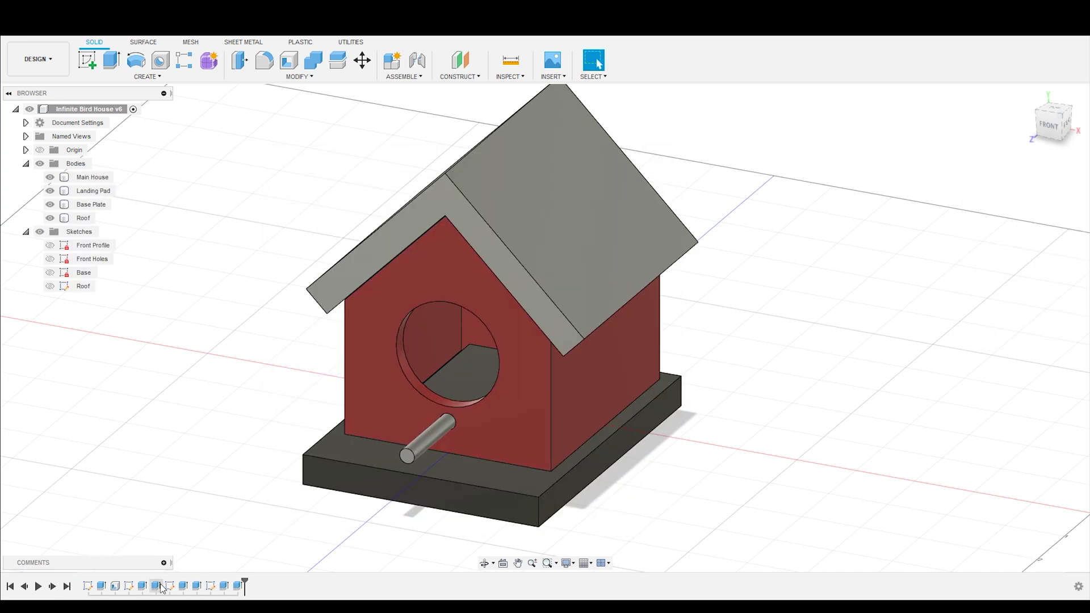
# Drive both Roof extrusion offsets with RoofLip and confirm the roof edit.
pyautogui.click(299, 76)
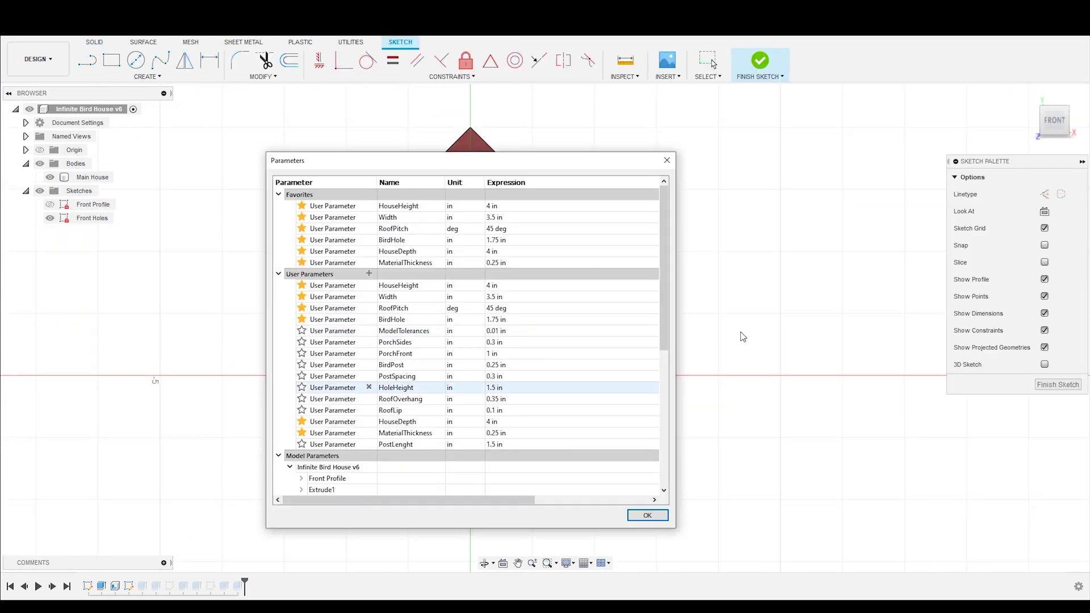
pyautogui.scroll(-3, 365, 231)
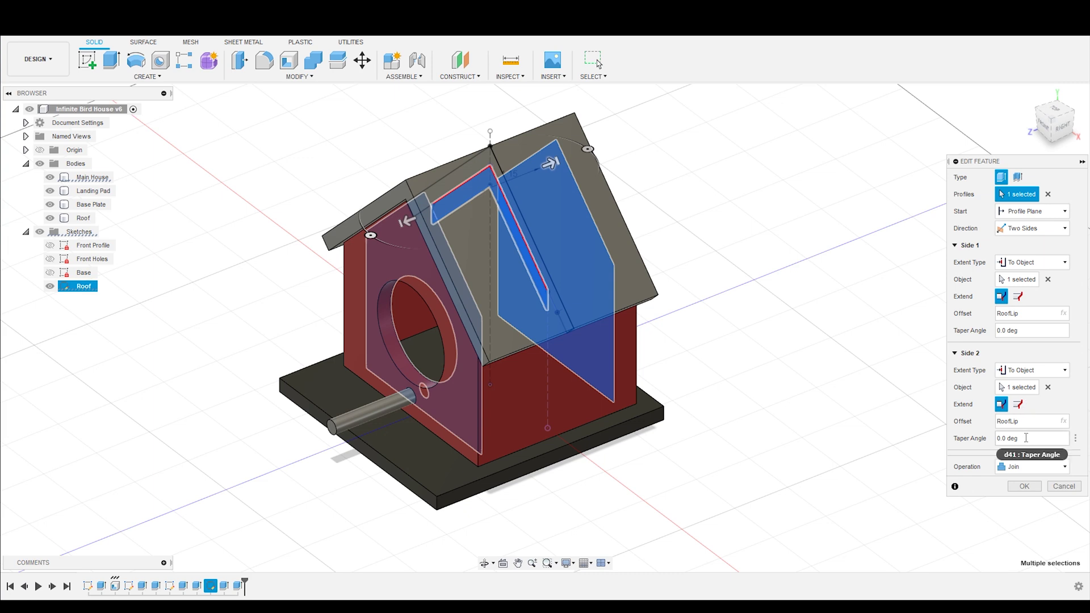
pyautogui.click(1037, 311)
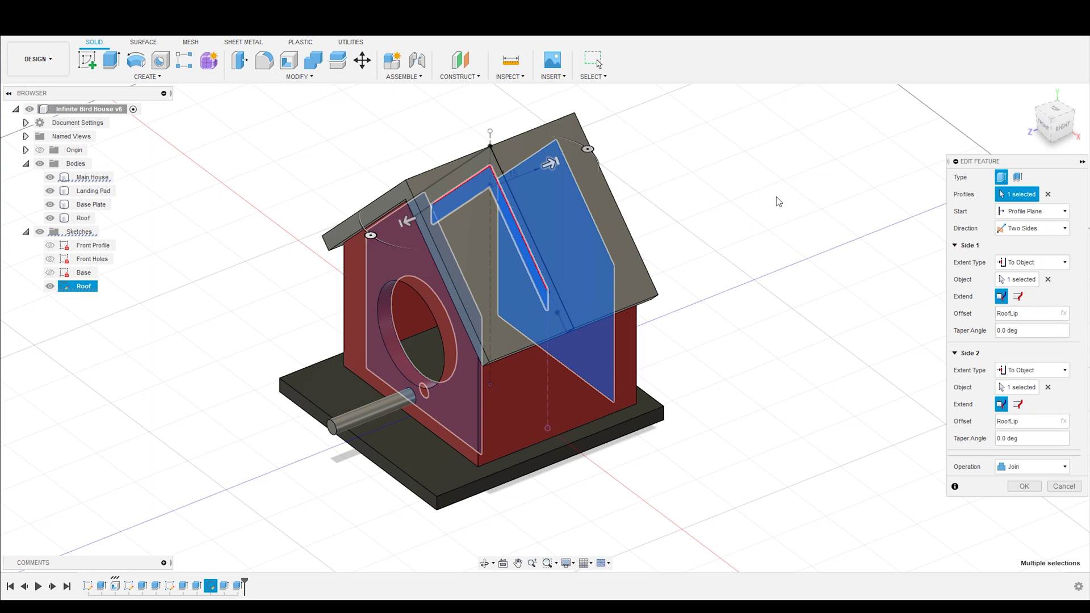
pyautogui.keyDown('shift'); pyautogui.moveTo(694, 294); pyautogui.dragTo(623, 295, button='middle'); pyautogui.keyUp('shift')
pyautogui.keyDown('shift'); pyautogui.moveTo(698, 338); pyautogui.dragTo(762, 348, button='middle'); pyautogui.keyUp('shift')
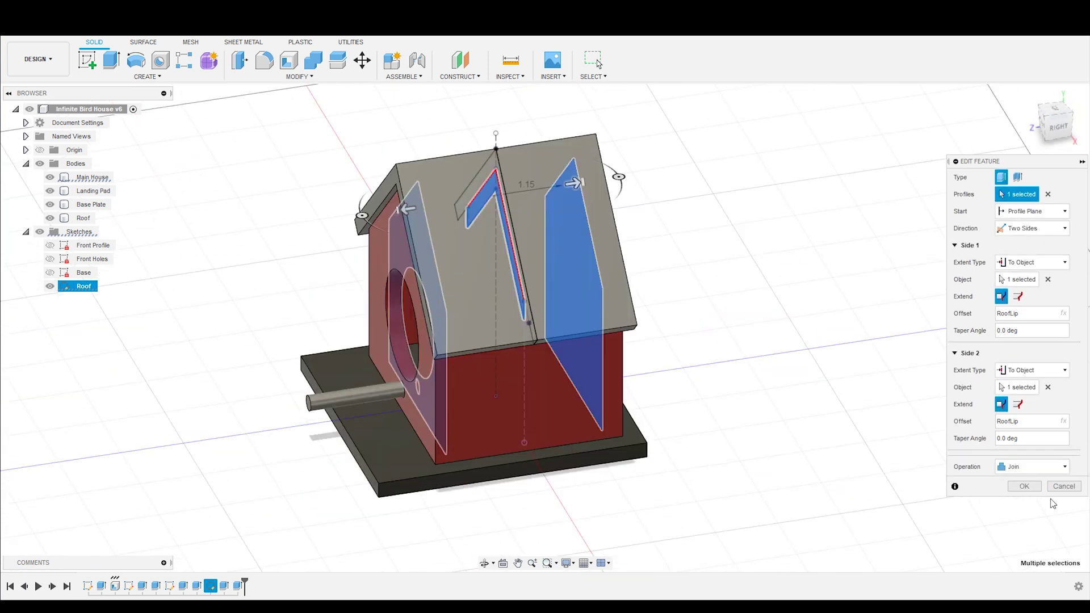
pyautogui.click(1025, 486)
pyautogui.keyDown('shift'); pyautogui.moveTo(689, 380); pyautogui.dragTo(711, 370, button='middle'); pyautogui.keyUp('shift')
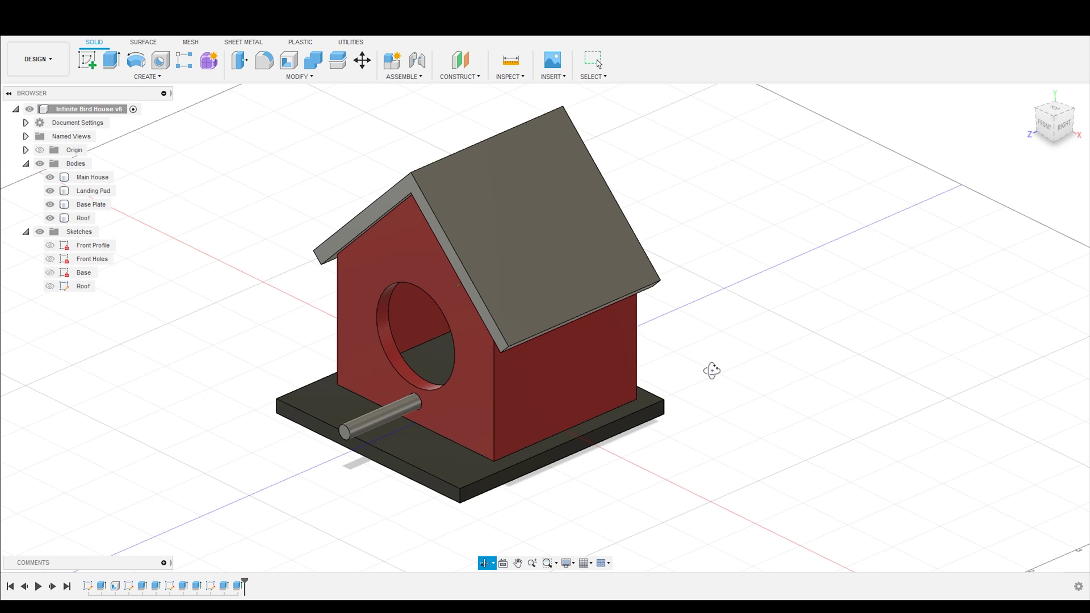
pyautogui.scroll(3, 841, 268)
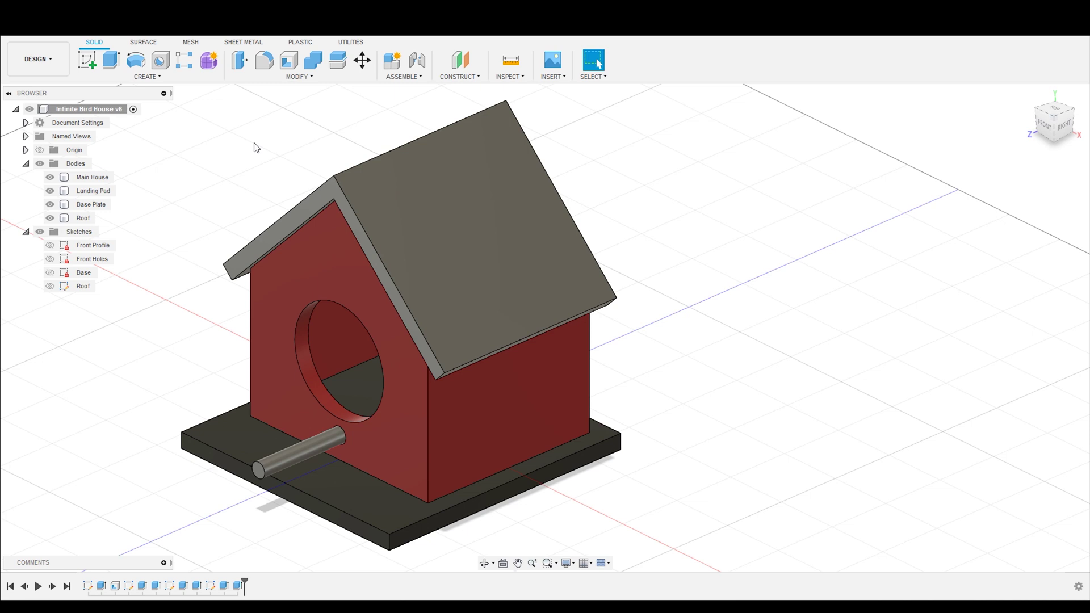
pyautogui.click(301, 77)
pyautogui.click(262, 329)
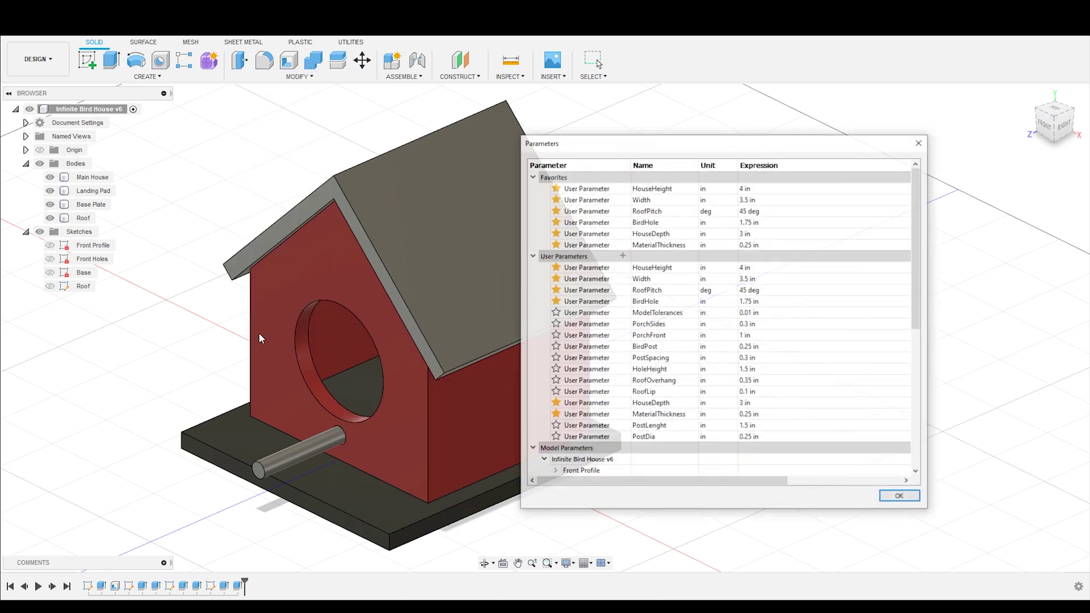
pyautogui.moveTo(704, 146); pyautogui.dragTo(806, 129)
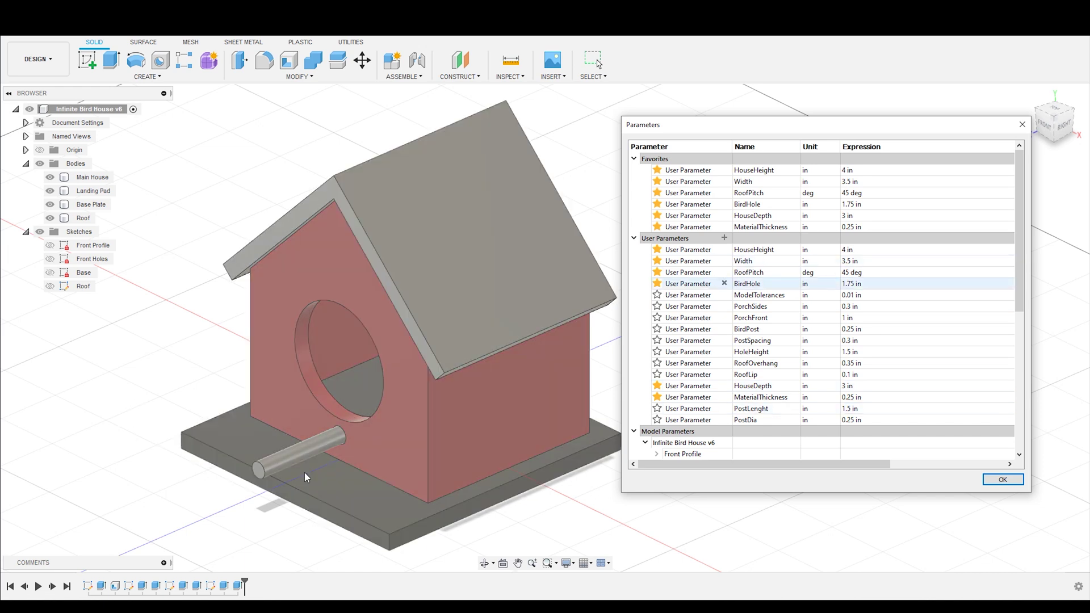
pyautogui.click(738, 414)
pyautogui.click(791, 454)
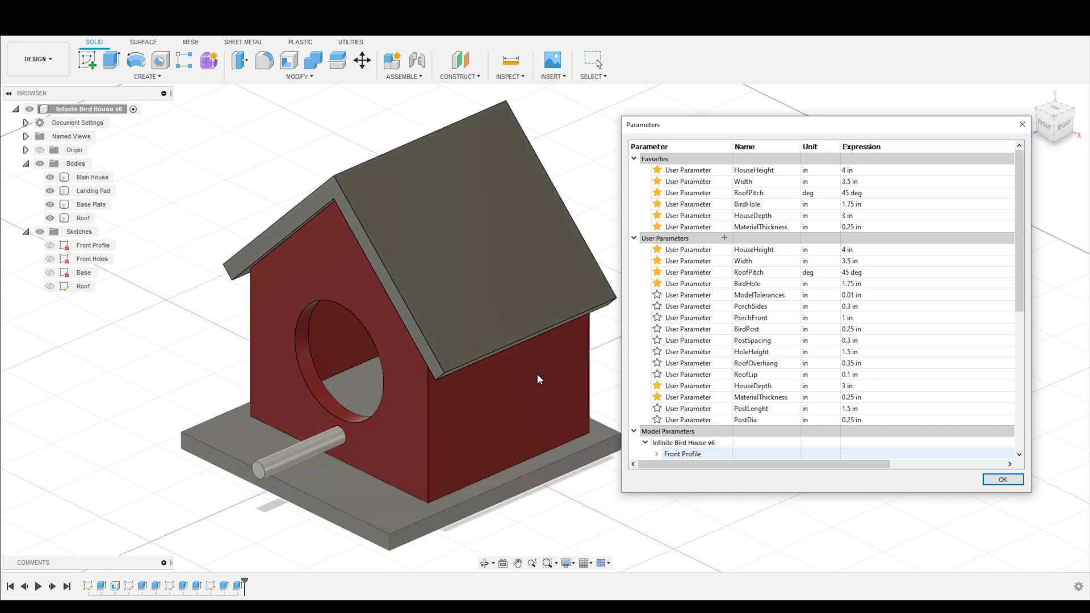
pyautogui.click(1001, 480)
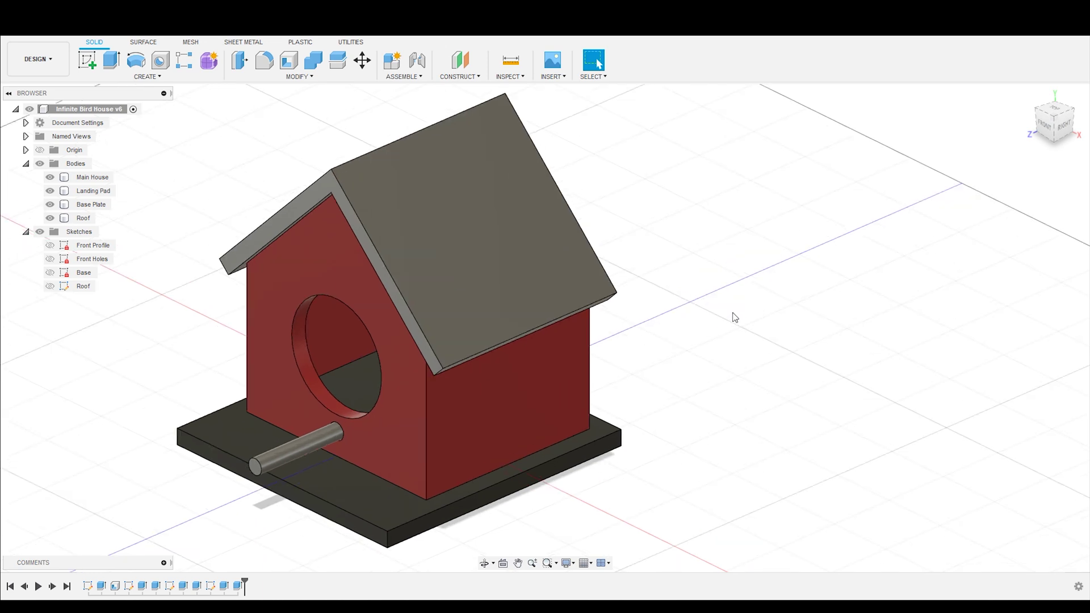
pyautogui.scroll(2, 735, 315)
# Open the Parameters table from Modify and move its window down and right.
pyautogui.keyDown('shift'); pyautogui.moveTo(735, 316); pyautogui.dragTo(763, 309, button='middle'); pyautogui.keyUp('shift')
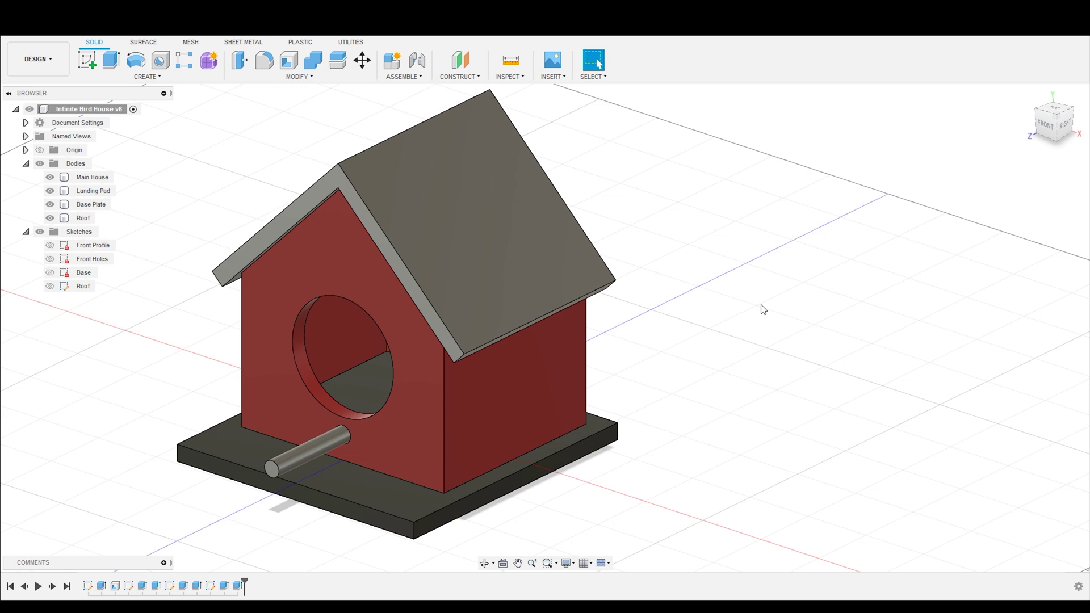
pyautogui.click(311, 78)
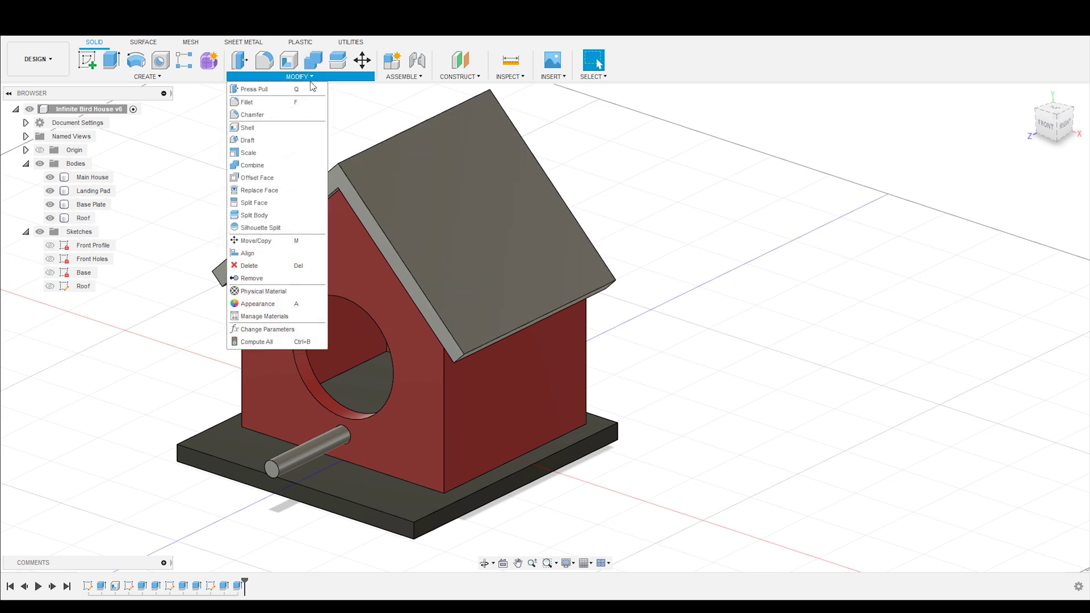
pyautogui.click(278, 330)
pyautogui.moveTo(761, 127); pyautogui.dragTo(793, 169)
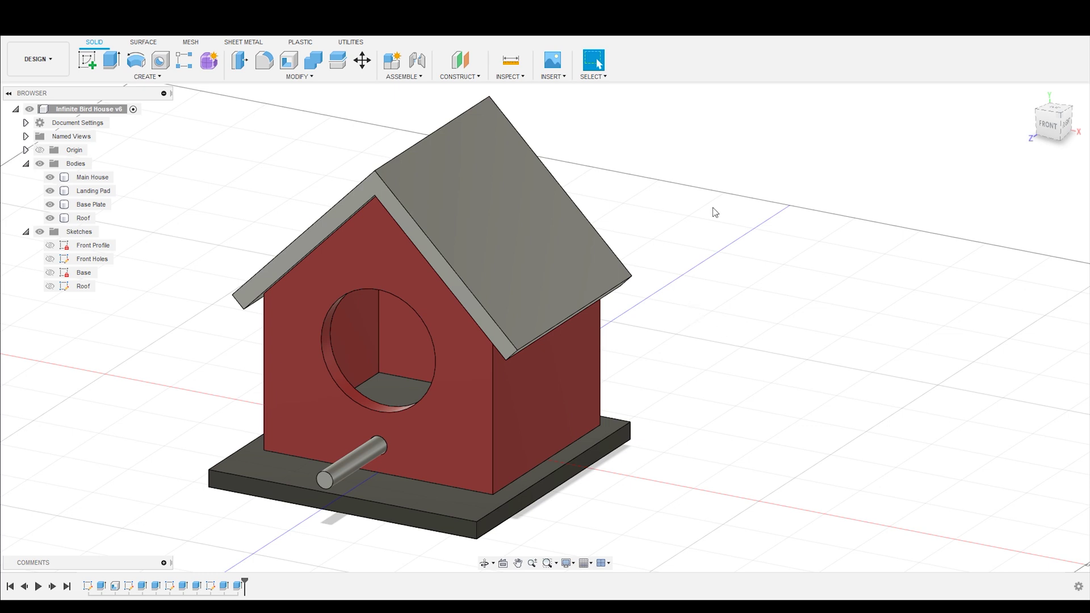
pyautogui.click(323, 78)
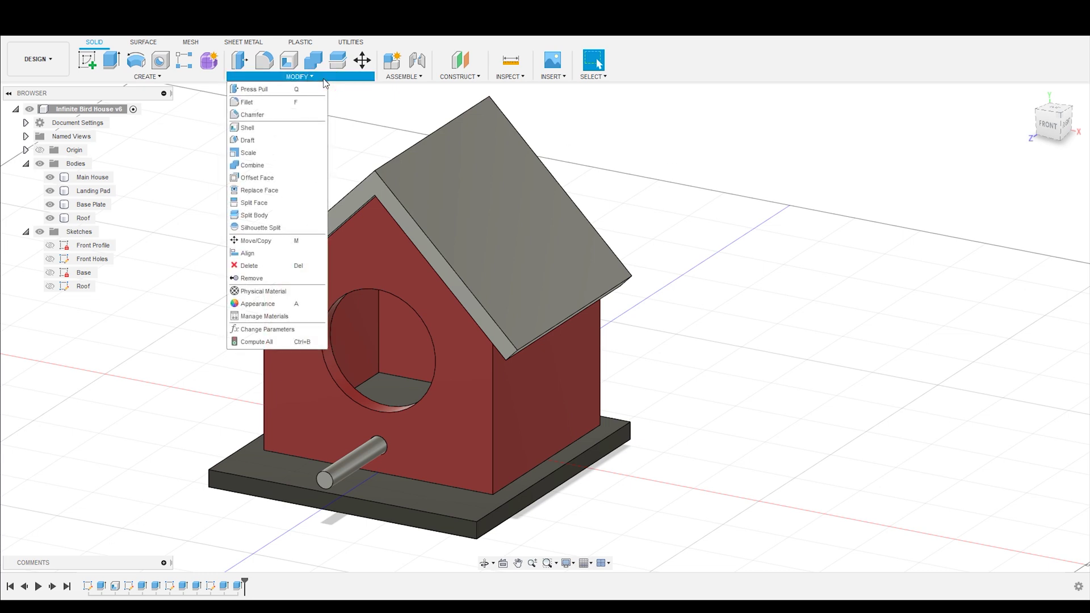
pyautogui.click(267, 329)
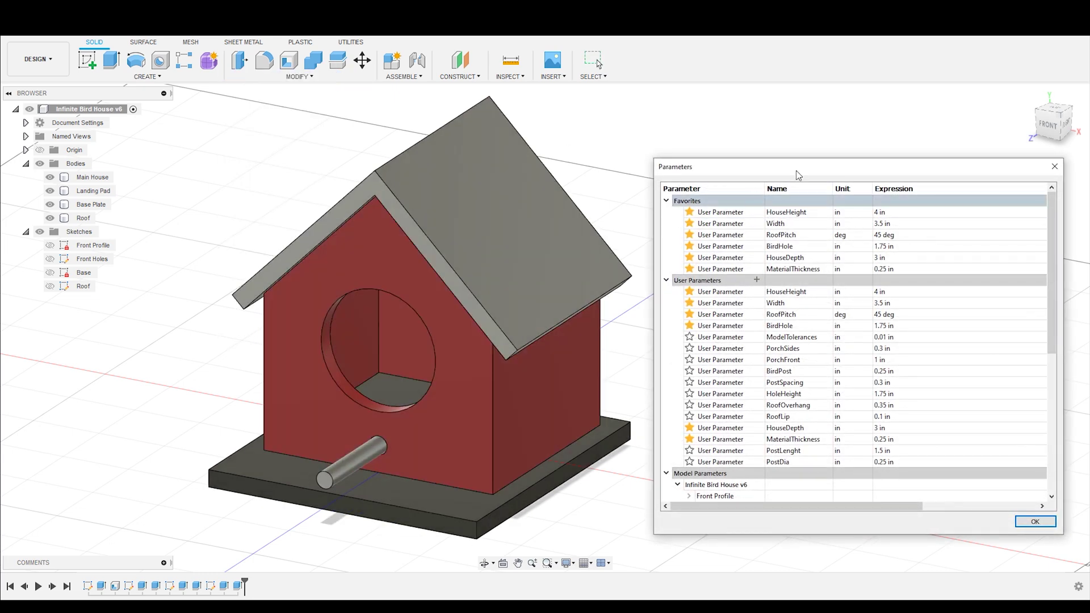
# Set HouseHeight to 3.5 in after trying 5 and 3.
pyautogui.doubleClick(887, 212)
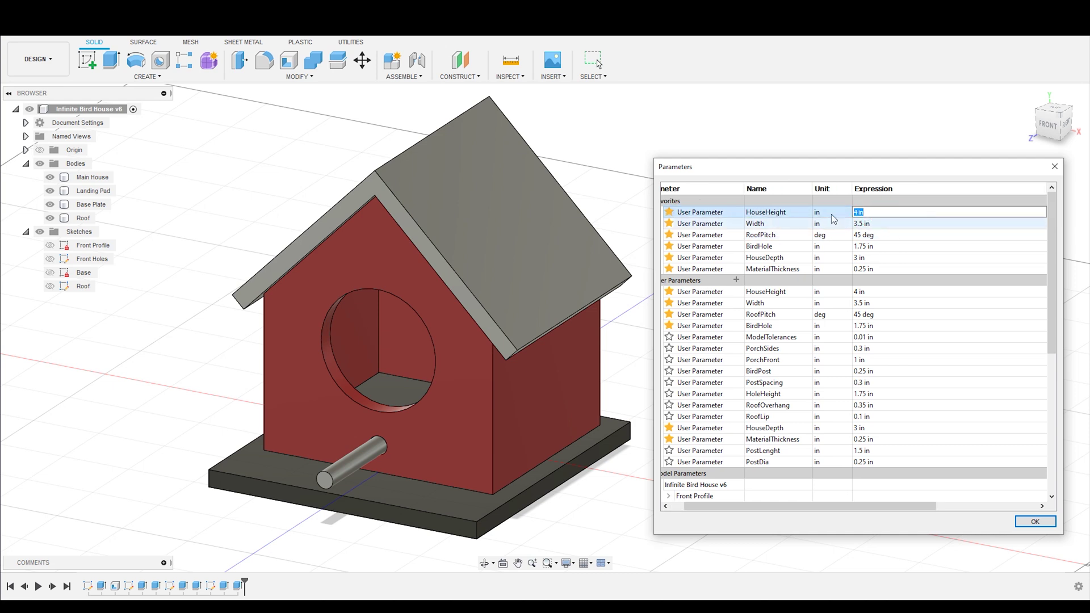
pyautogui.write('5')
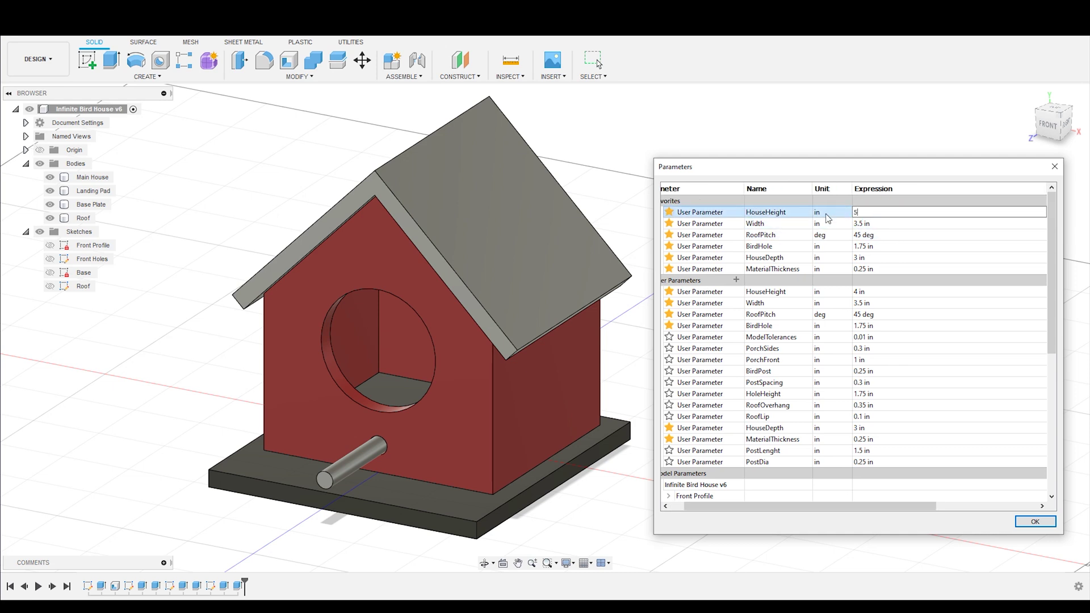
pyautogui.doubleClick(958, 247)
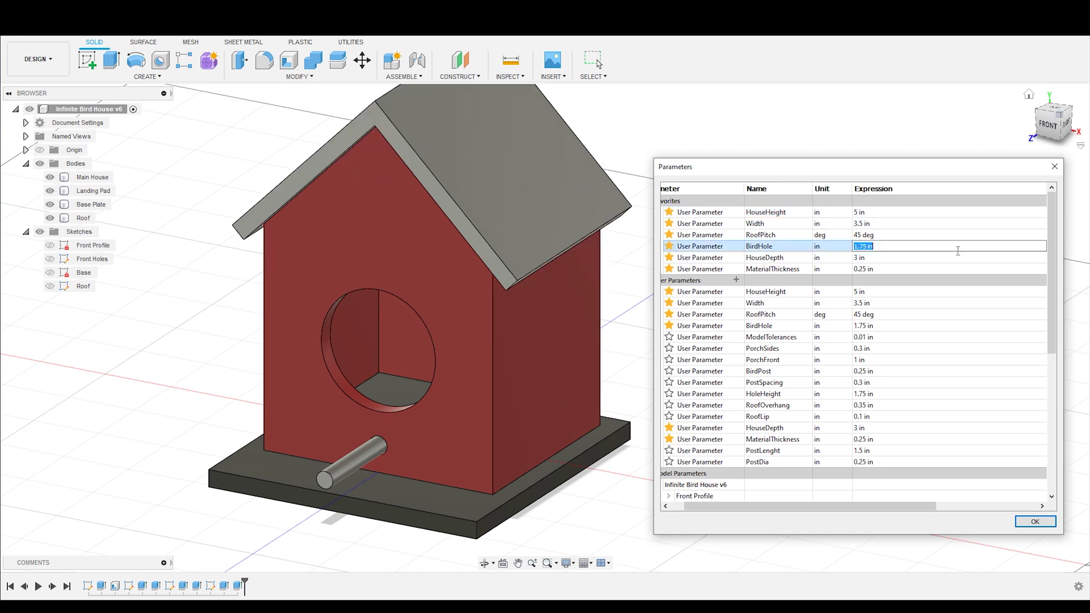
pyautogui.click(877, 259)
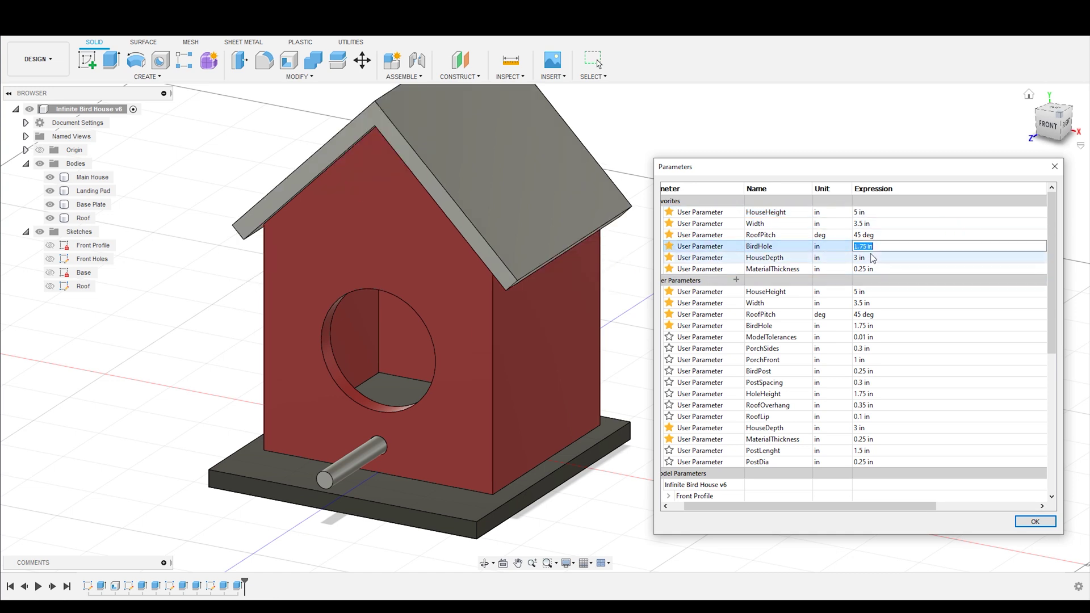
pyautogui.click(872, 257)
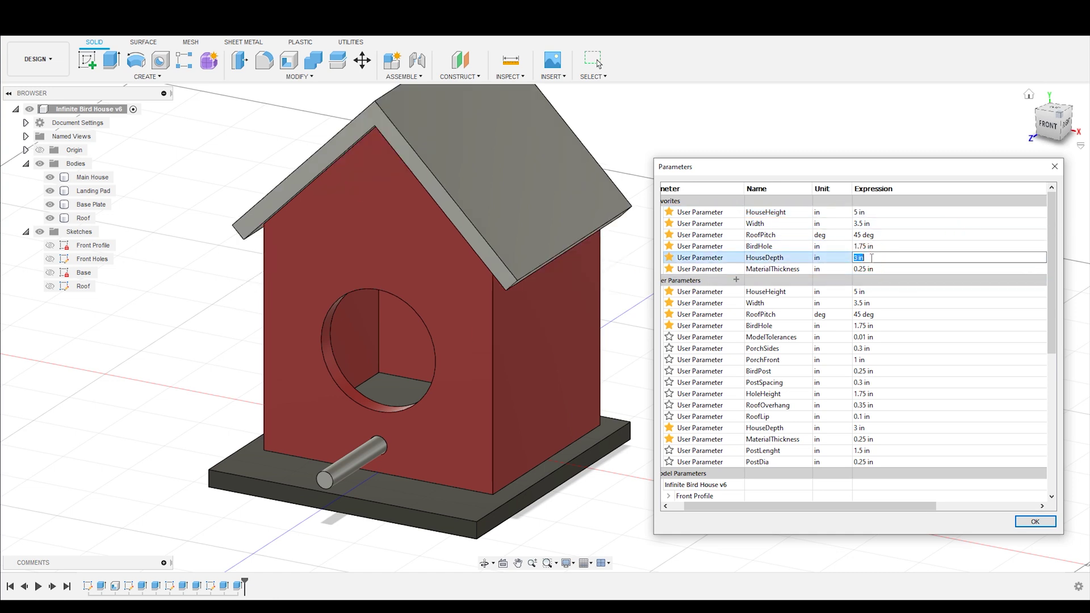
pyautogui.doubleClick(875, 213)
pyautogui.write('3')
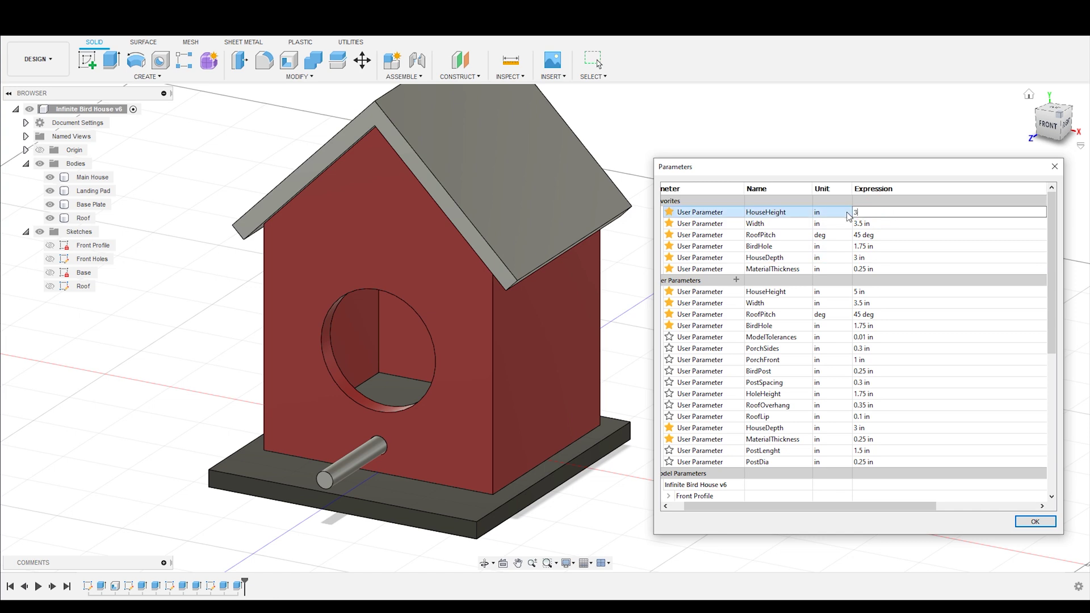
pyautogui.doubleClick(899, 247)
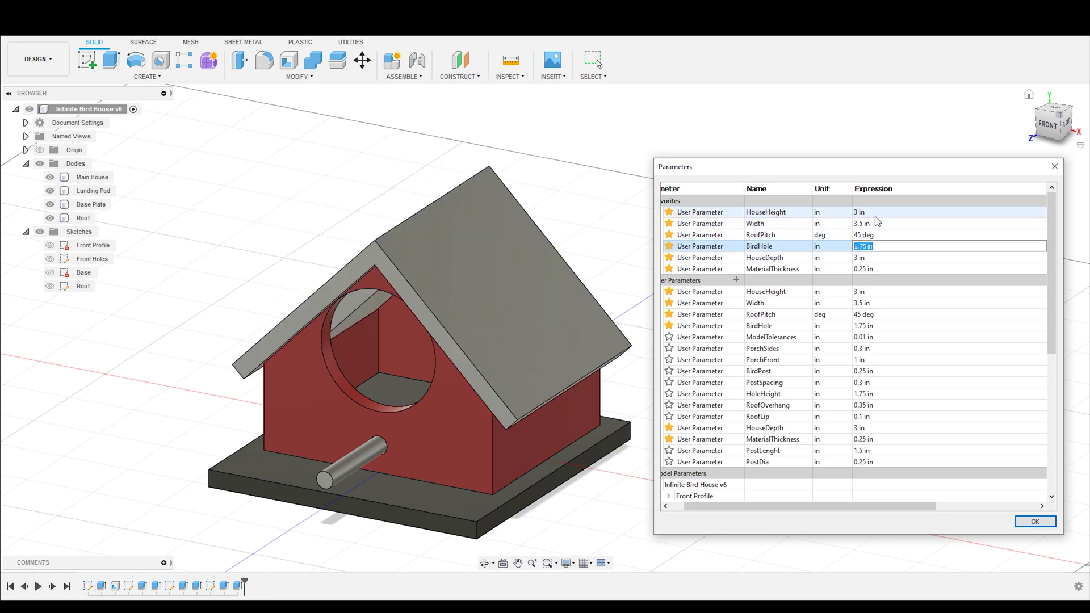
pyautogui.doubleClick(856, 211)
pyautogui.write('3.5')
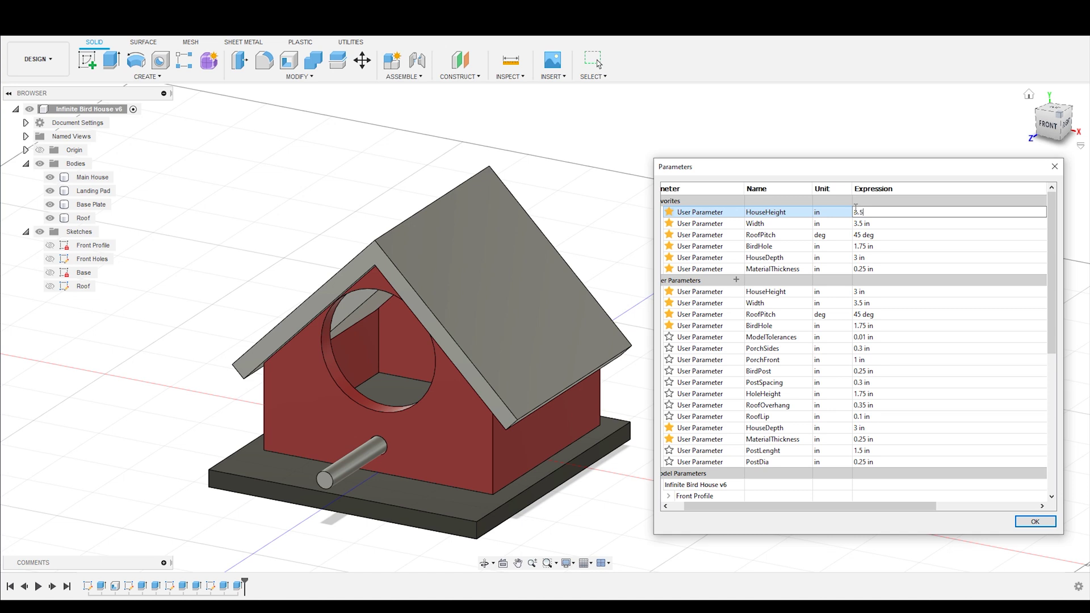
pyautogui.doubleClick(864, 235)
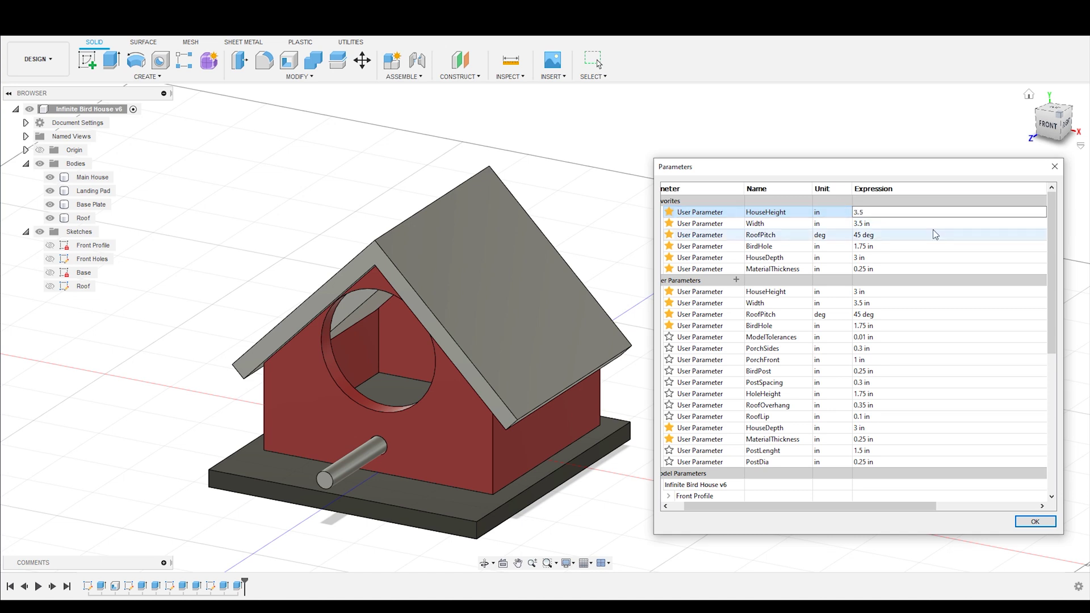
# Set HouseDepth to 1.5 in and BirdHole to 1.25 in.
pyautogui.doubleClick(875, 257)
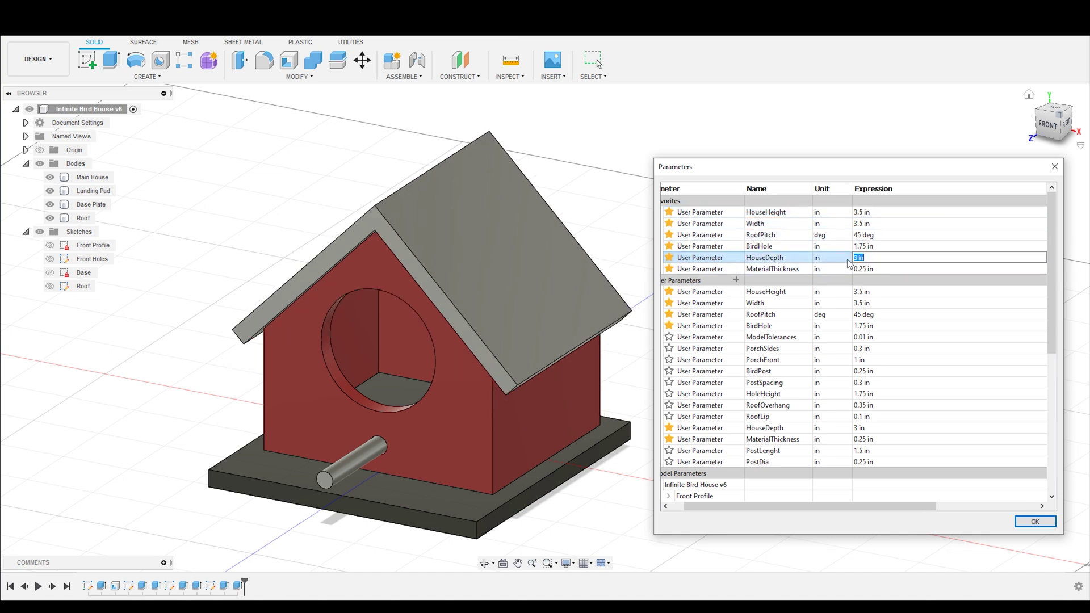
pyautogui.write('1.5')
pyautogui.doubleClick(883, 246)
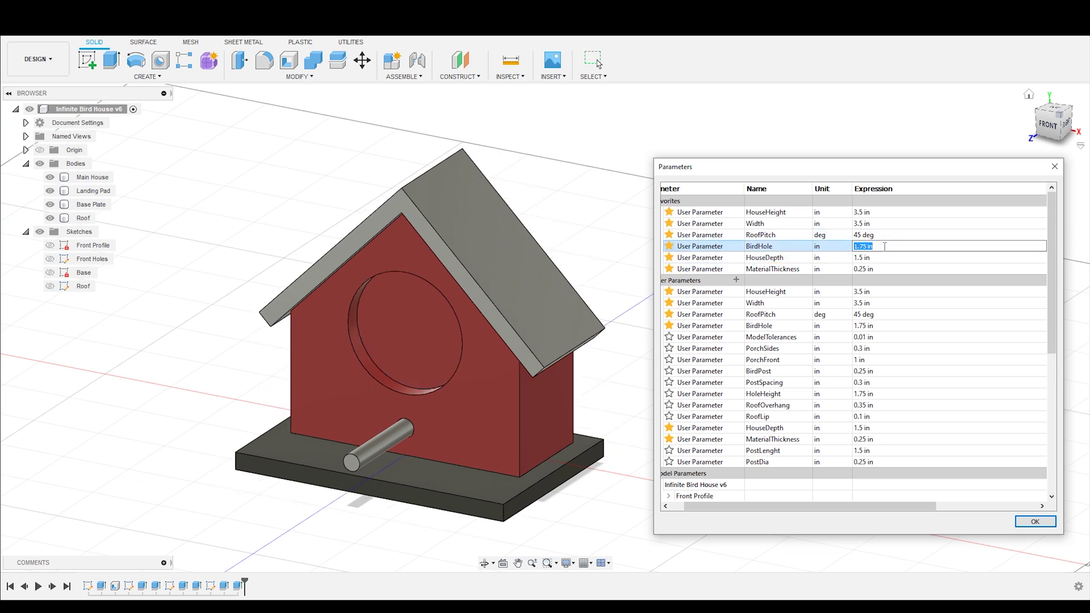
pyautogui.write('1')
pyautogui.doubleClick(916, 235)
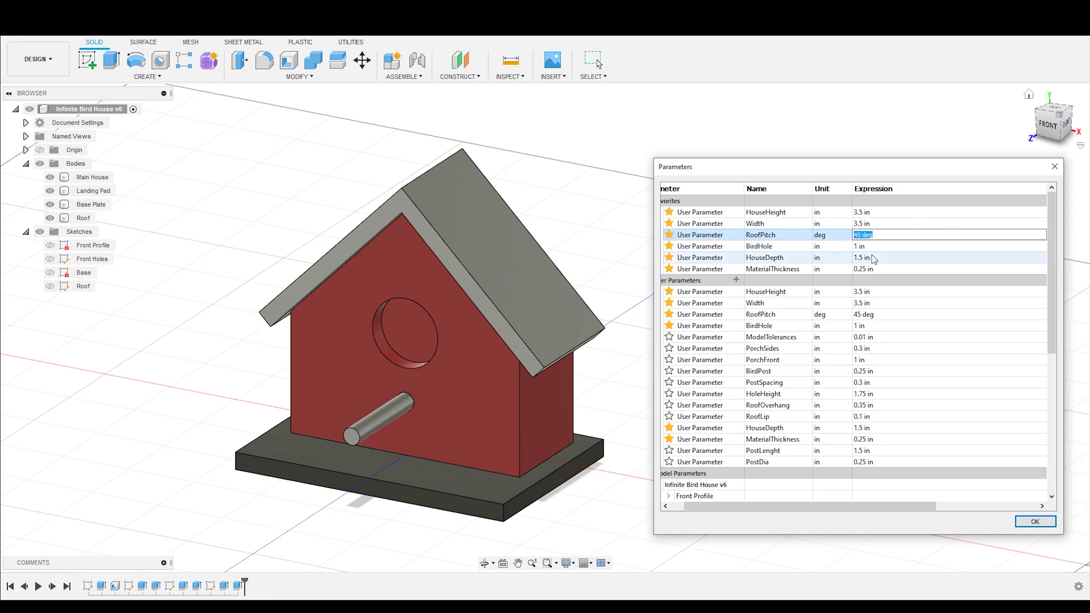
pyautogui.hotkey('ctrl', 'z')
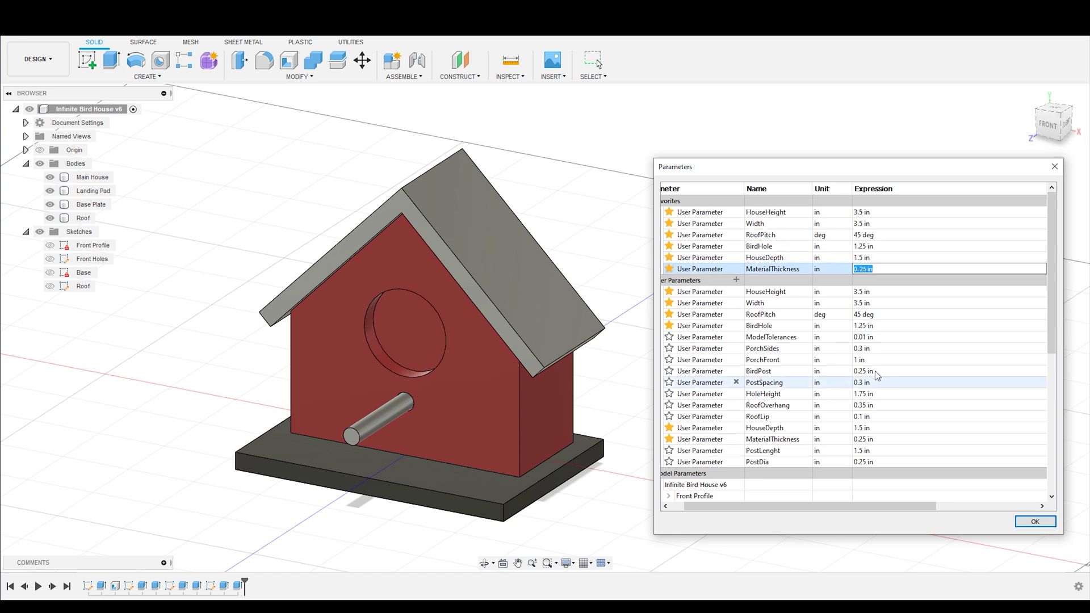
pyautogui.click(882, 268)
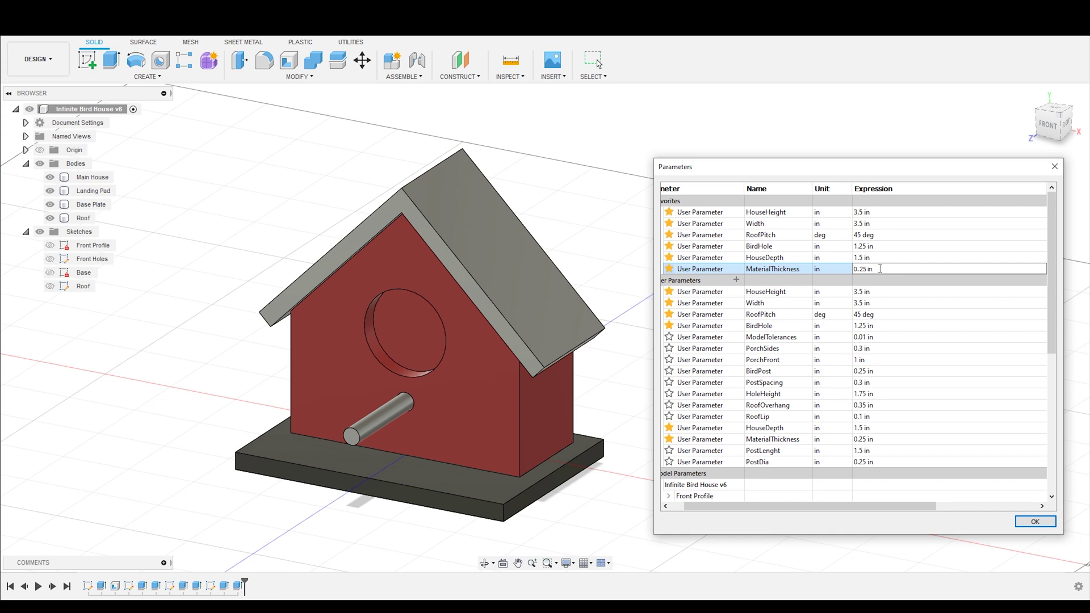
# Try MaterialThickness values of 0.2 and then 0.255 in.
pyautogui.moveTo(880, 269); pyautogui.dragTo(849, 270)
pyautogui.write('.2')
pyautogui.moveTo(891, 269); pyautogui.dragTo(855, 269)
pyautogui.write('.255')
pyautogui.click(905, 257)
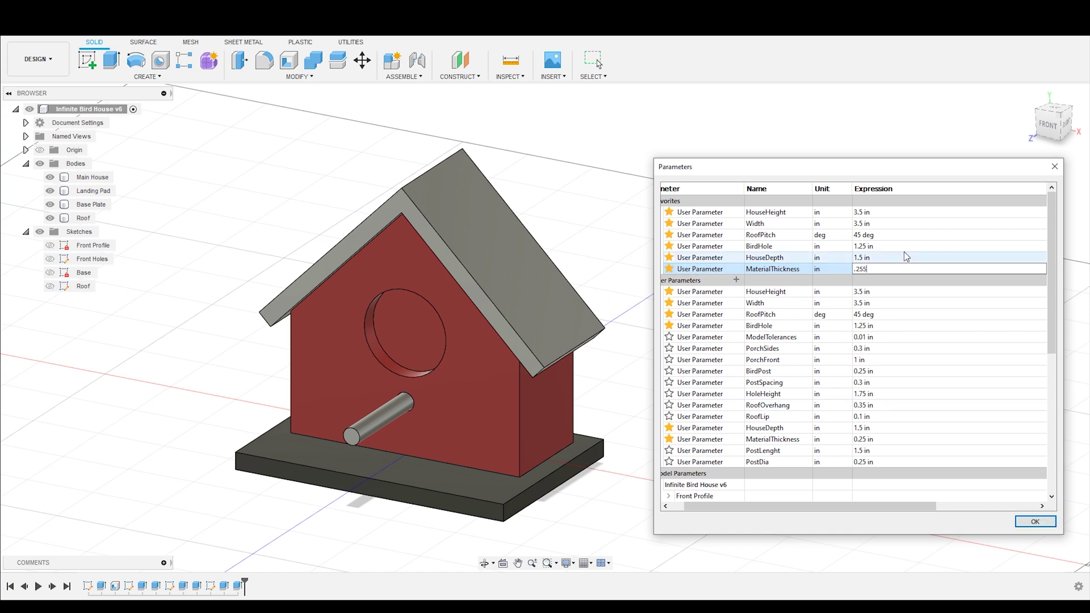
pyautogui.click(904, 259)
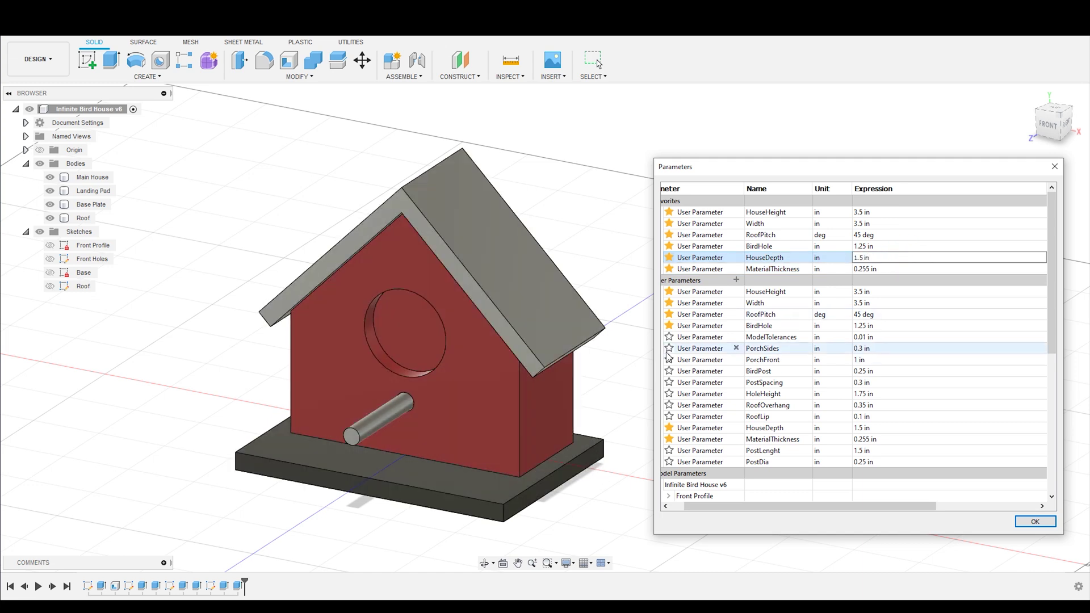
# Retype MaterialThickness as 0.25, then settle on 0.35 in.
pyautogui.click(882, 270)
pyautogui.click(883, 270)
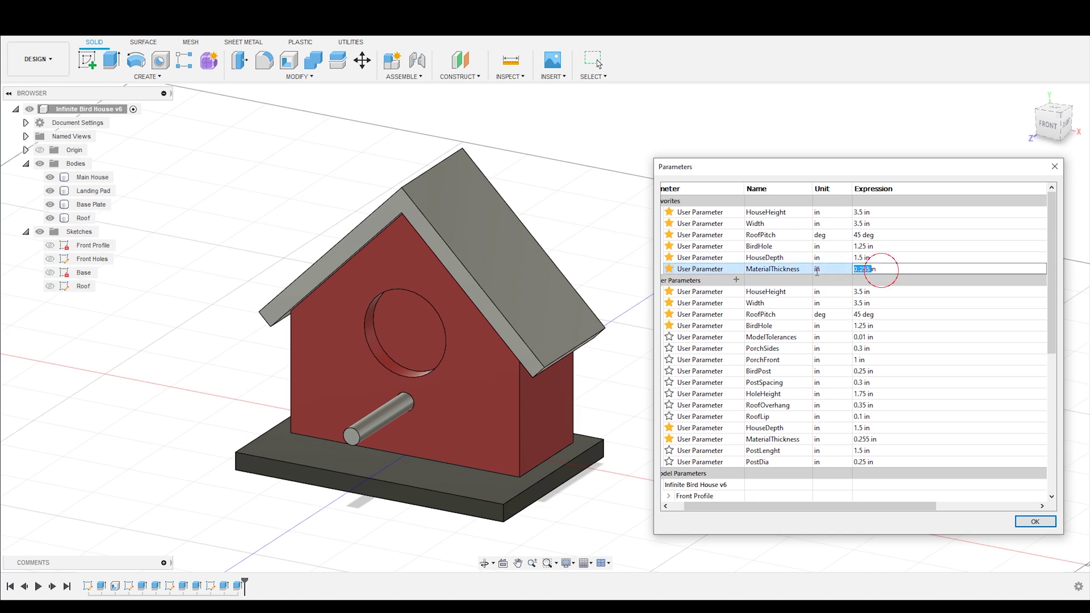
pyautogui.hotkey('shift', 'Home')
pyautogui.hotkey('shift', 'End')
pyautogui.write('.25')
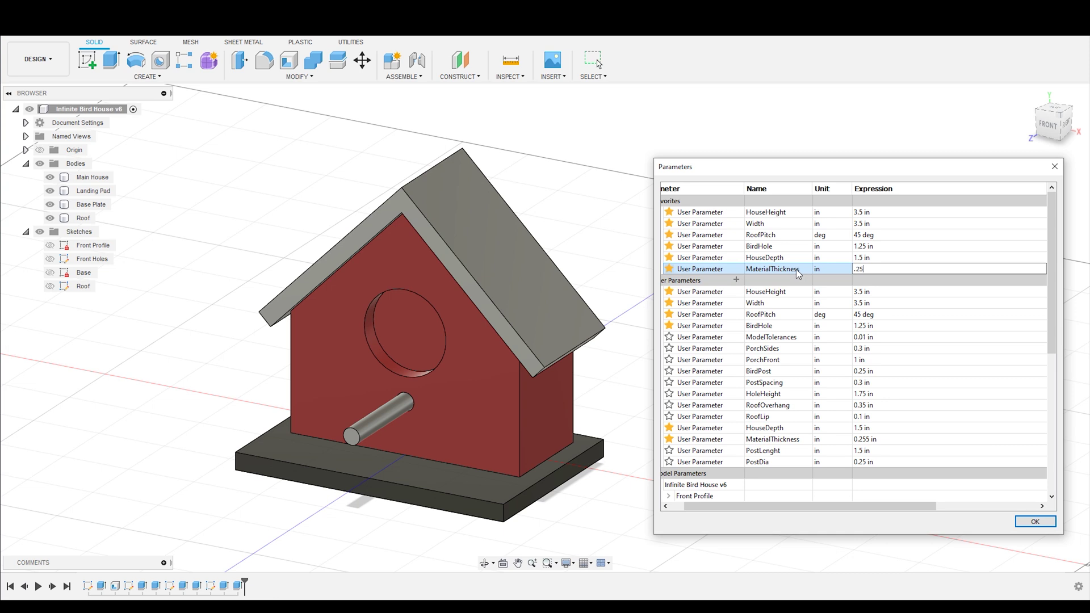
pyautogui.click(912, 235)
pyautogui.click(872, 213)
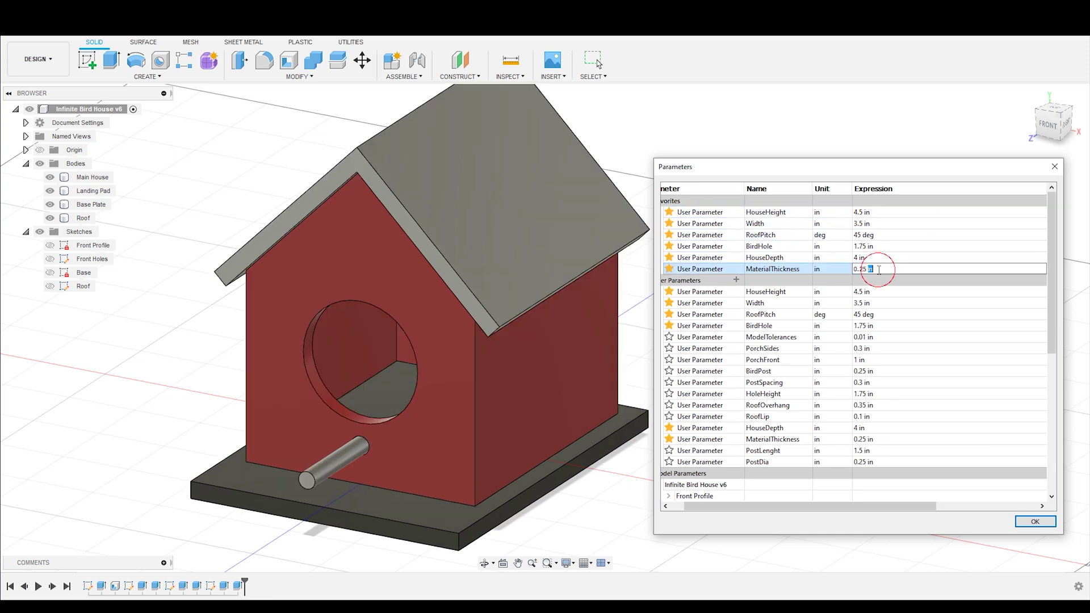
pyautogui.click(896, 269)
pyautogui.write('.35')
pyautogui.press('Return')
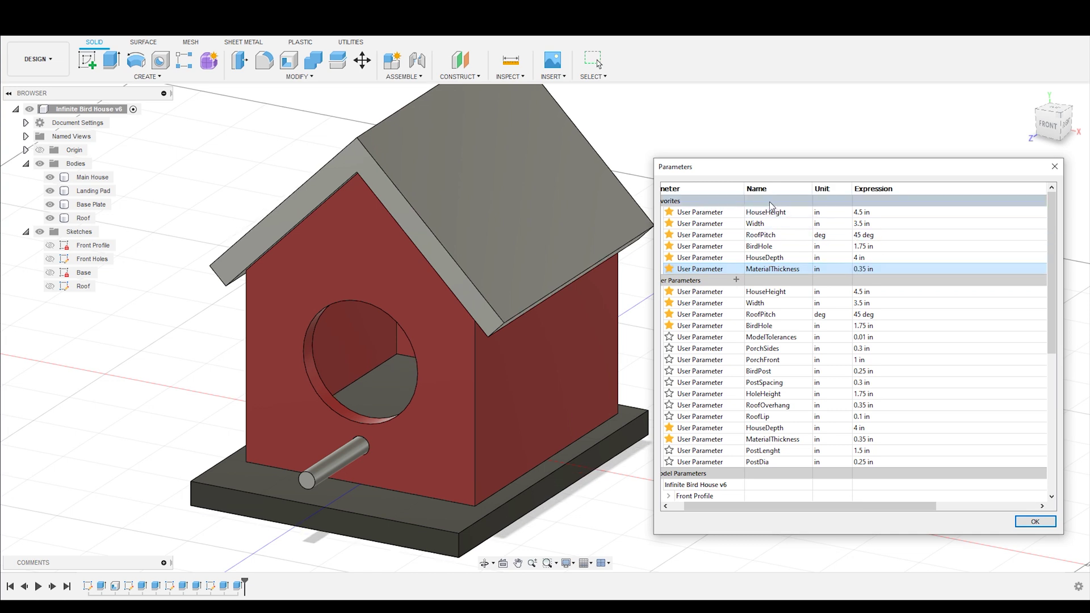
pyautogui.scroll(-3, 607, 173)
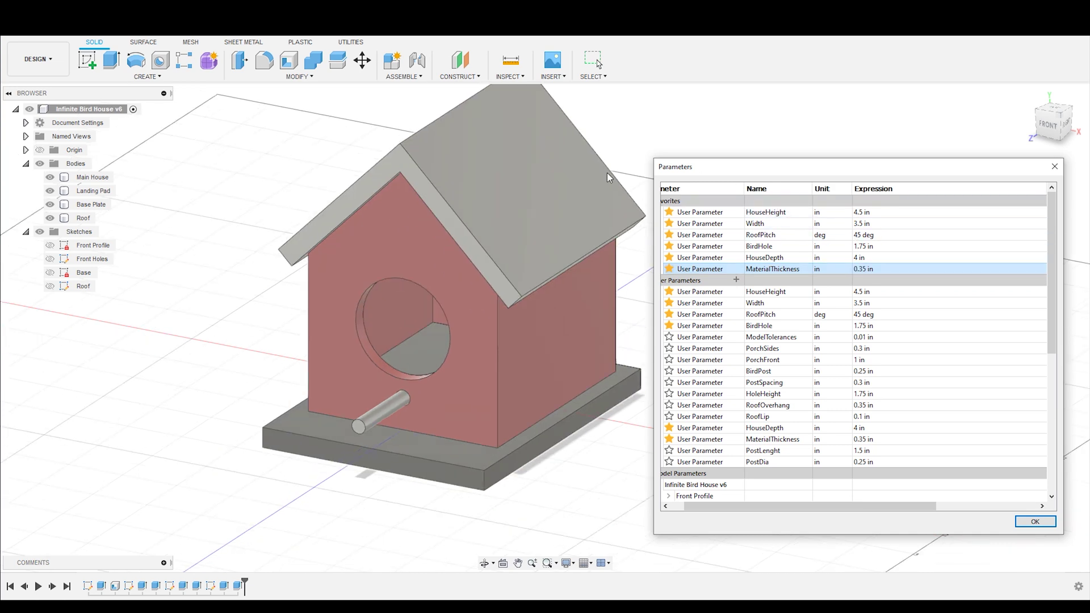
pyautogui.keyDown('shift'); pyautogui.moveTo(560, 299); pyautogui.dragTo(184, 455, button='middle'); pyautogui.keyUp('shift')
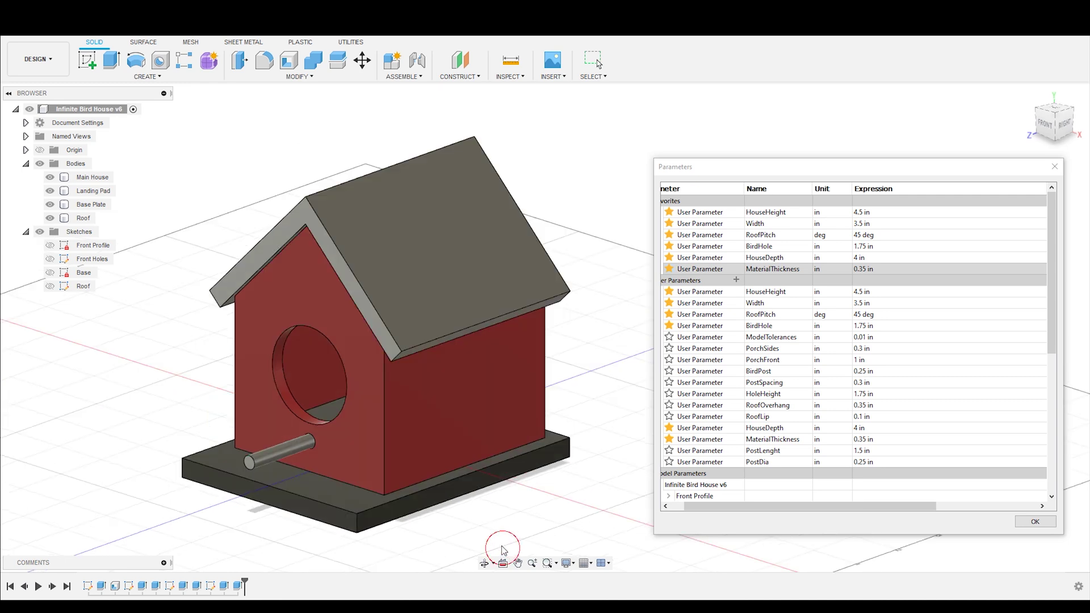
pyautogui.click(502, 548)
pyautogui.keyDown('shift'); pyautogui.moveTo(205, 530); pyautogui.dragTo(590, 516, button='middle'); pyautogui.keyUp('shift')
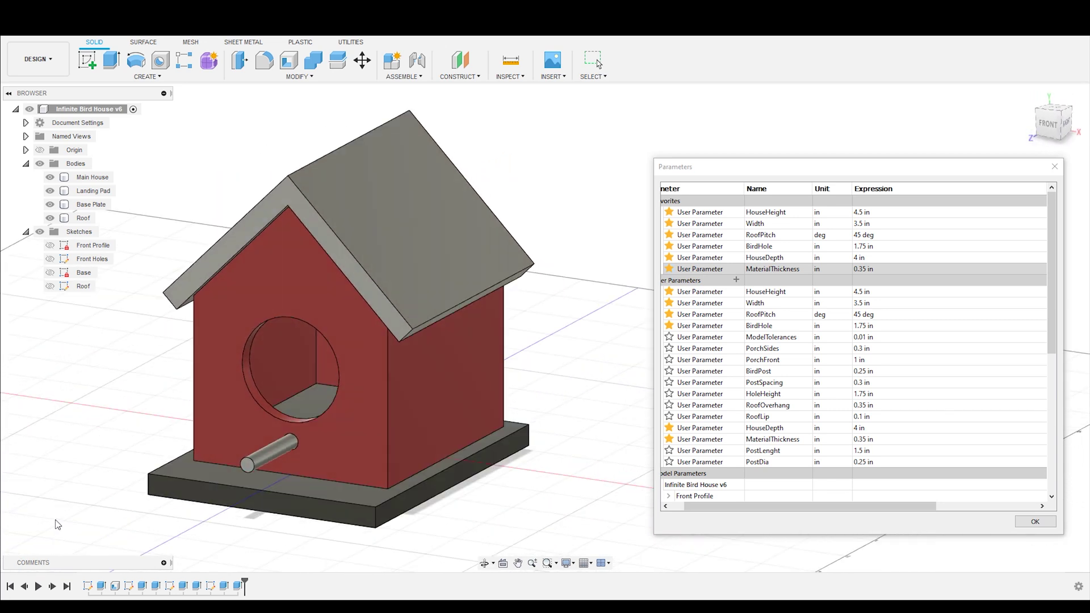
pyautogui.keyDown('shift'); pyautogui.moveTo(31, 532); pyautogui.dragTo(400, 524, button='middle'); pyautogui.keyUp('shift')
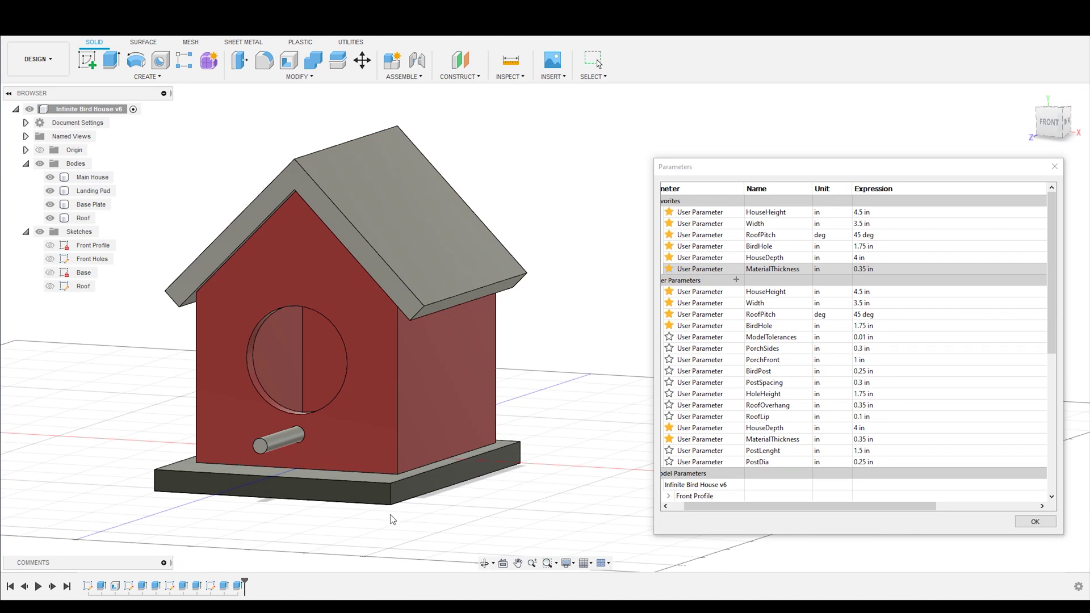